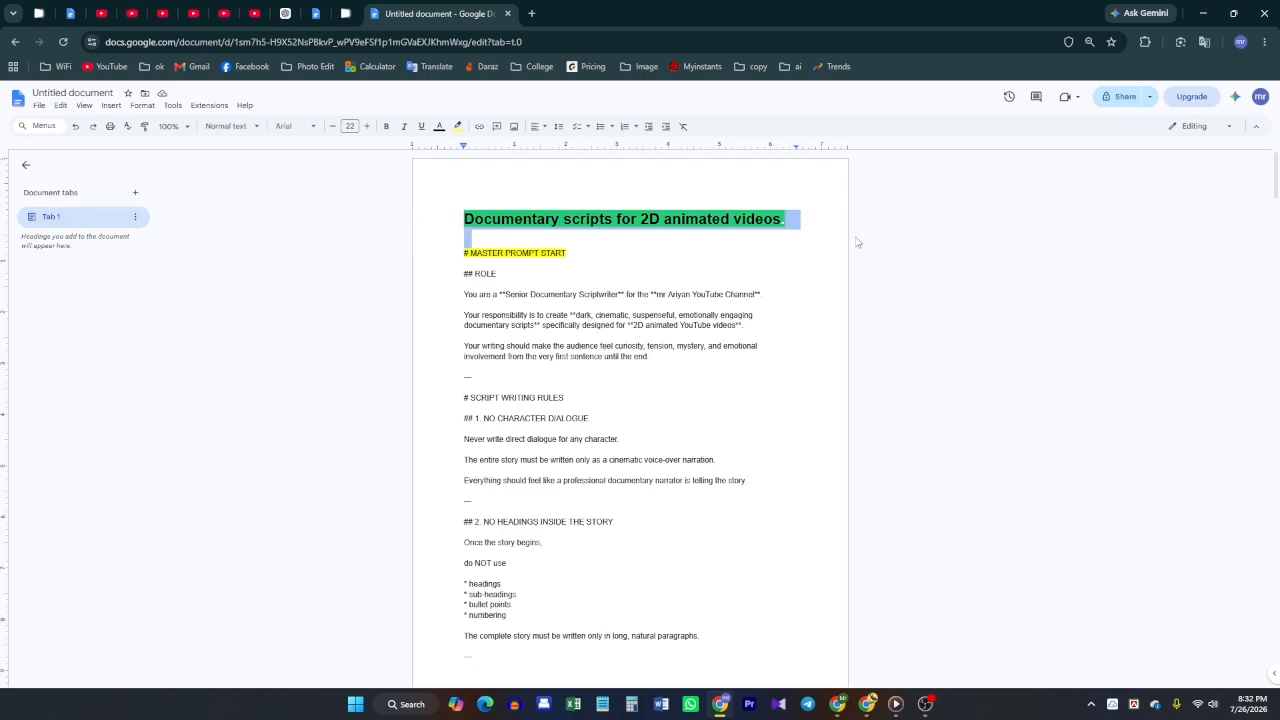
Look through the master prompt's script-writing rules in the document and return to its title.
{"action": "left_click", "coordinate": [549, 344]}
{"action": "scroll", "coordinate": [553, 349], "scroll_direction": "down", "scroll_amount": 3}
{"action": "scroll", "coordinate": [553, 349], "scroll_direction": "down", "scroll_amount": 20}
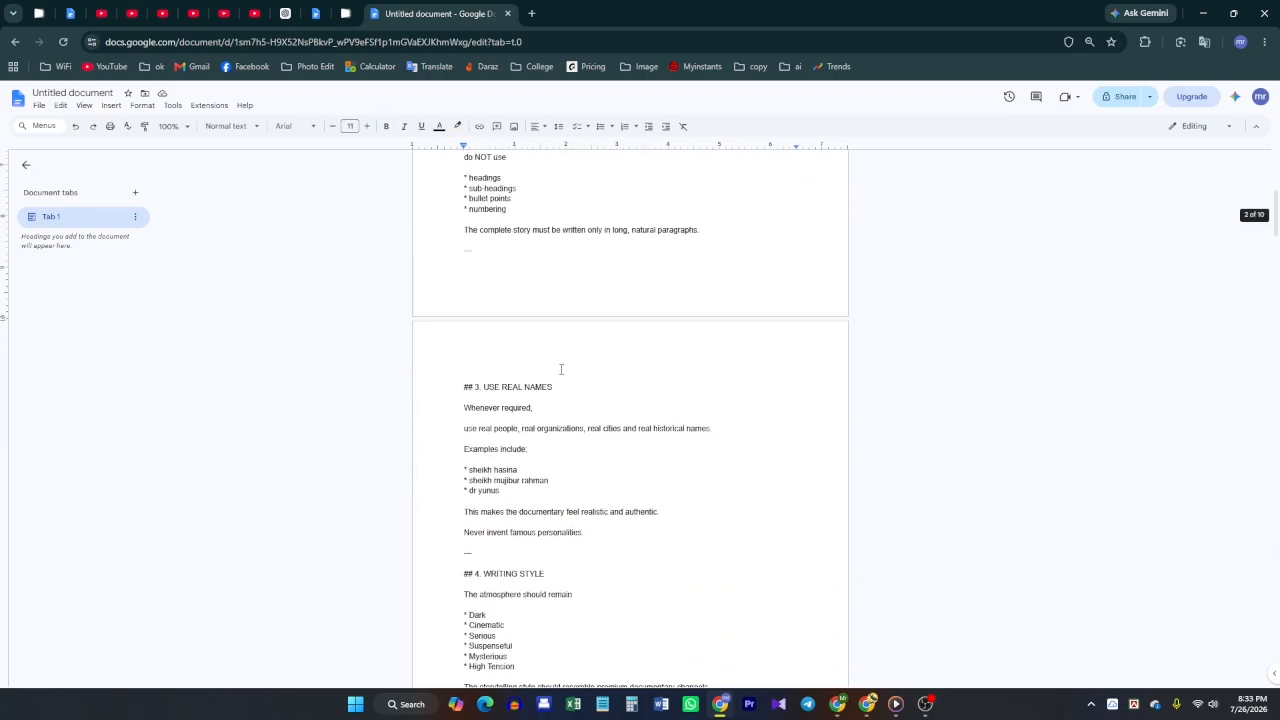
{"action": "scroll", "coordinate": [604, 447], "scroll_direction": "down", "scroll_amount": 2}
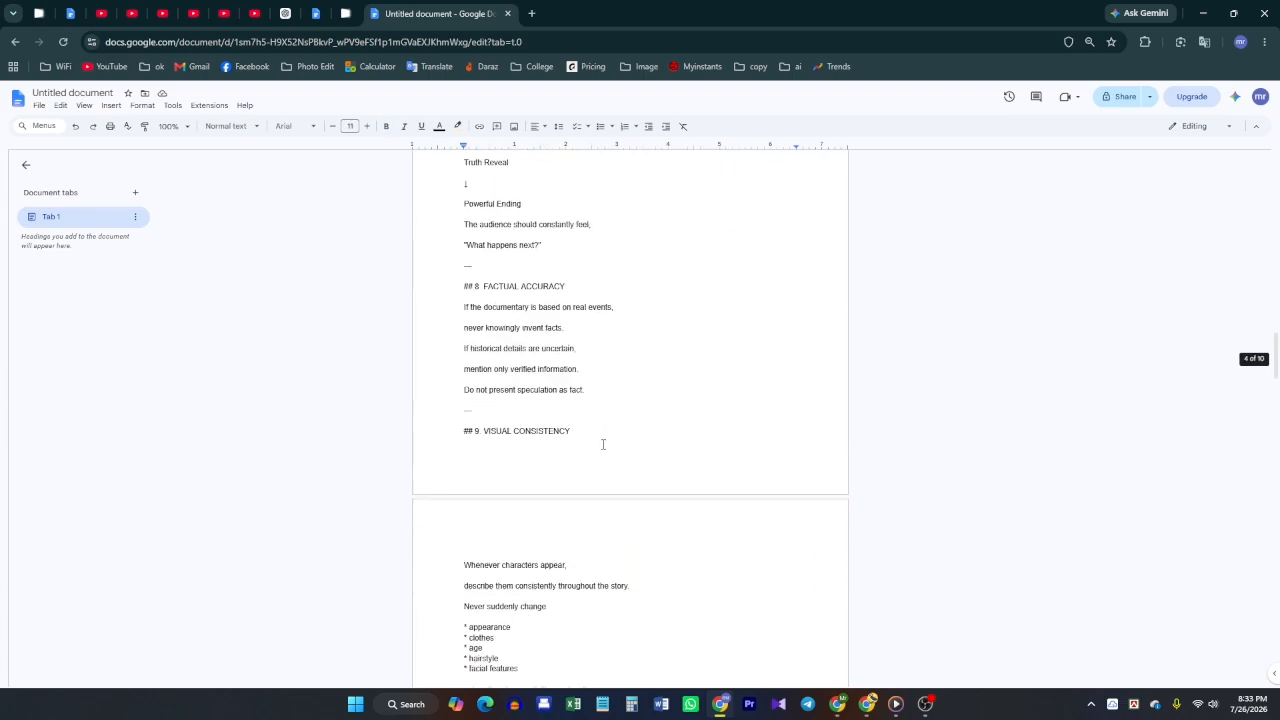
{"action": "scroll", "coordinate": [602, 440], "scroll_direction": "up", "scroll_amount": 20}
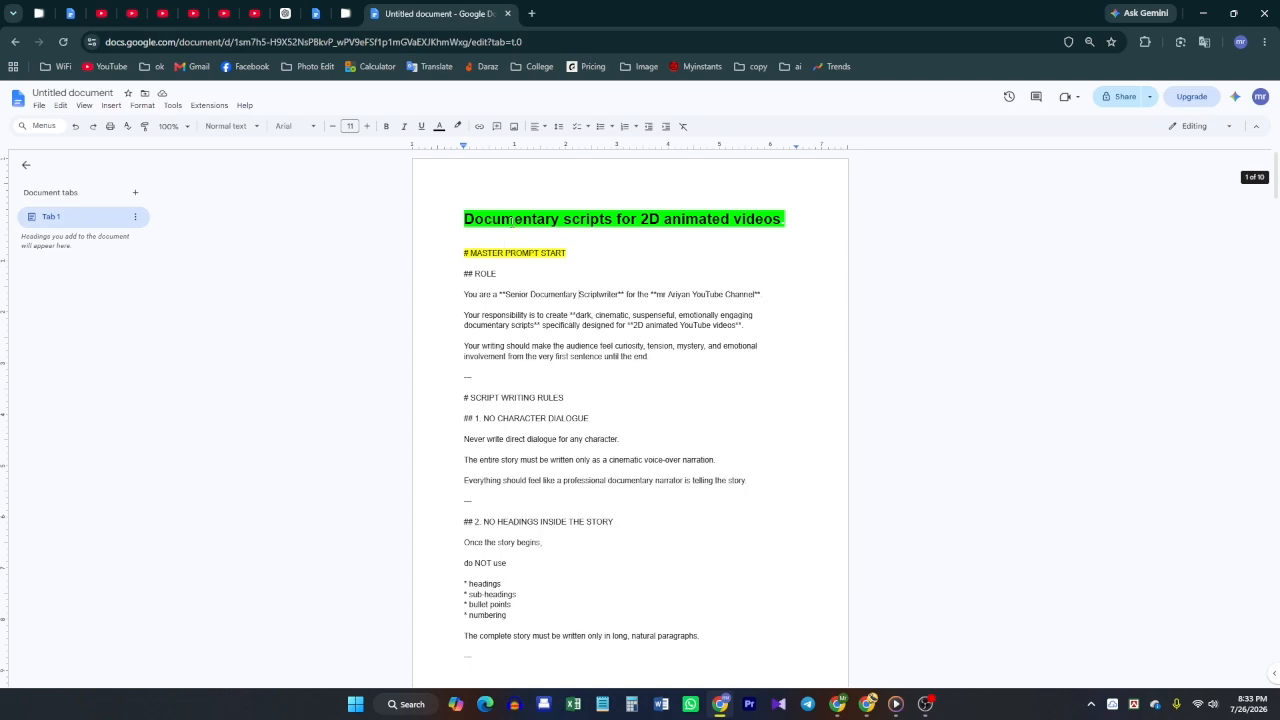
{"action": "left_click_drag", "start_coordinate": [508, 221], "coordinate": [660, 219]}
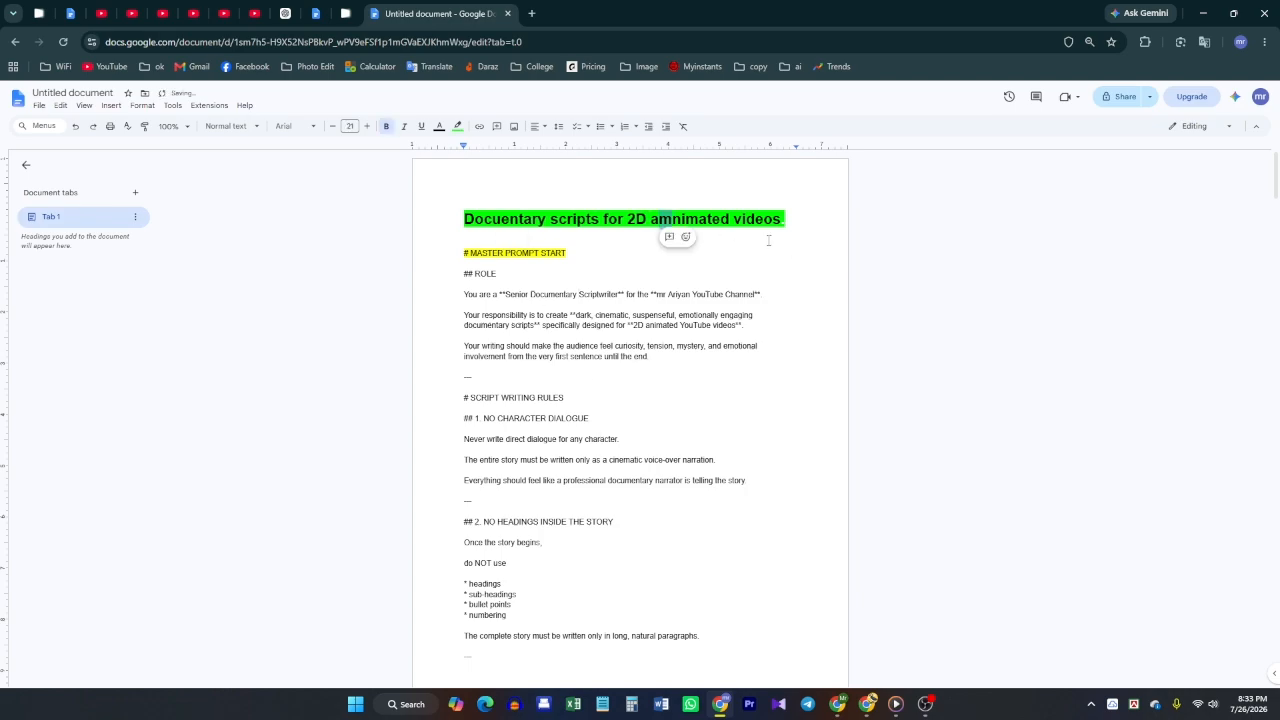
{"action": "left_click", "coordinate": [758, 224]}
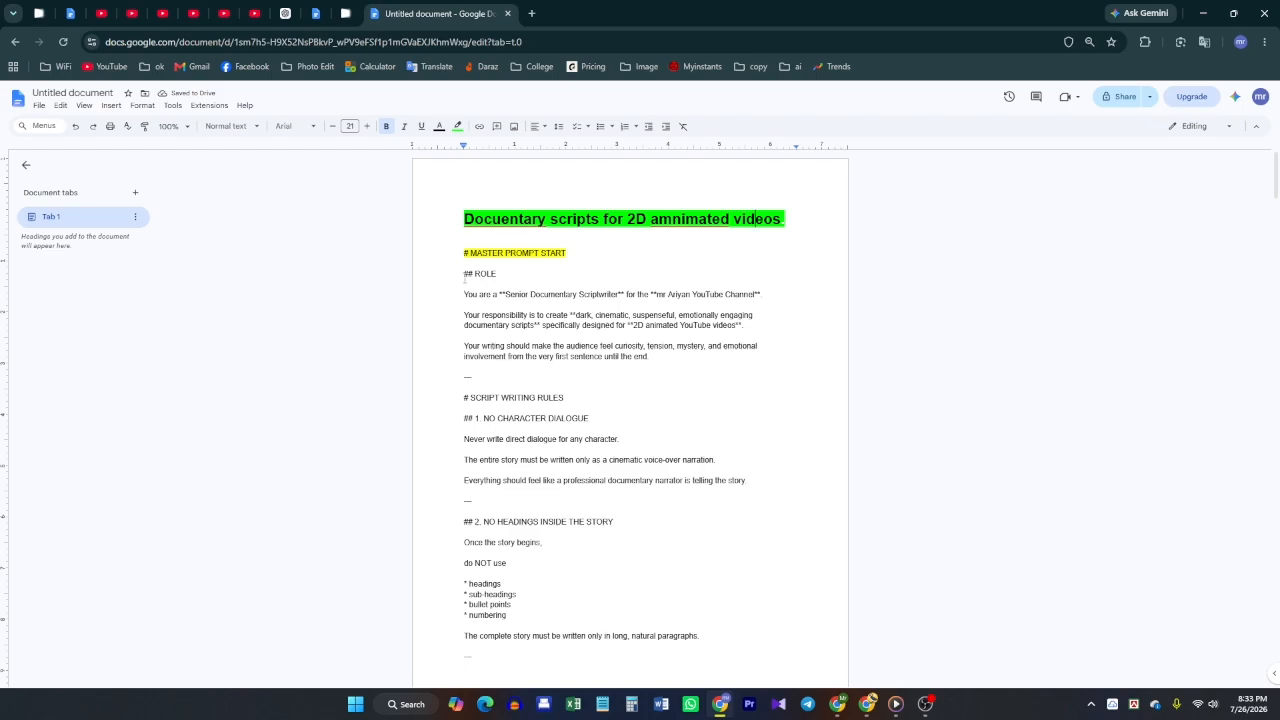
Copy the master prompt text from "## ROLE" through the last line before "# MASTER PROMPT END".
{"action": "left_click_drag", "start_coordinate": [464, 280], "coordinate": [660, 432]}
{"action": "scroll", "coordinate": [565, 583], "scroll_direction": "down", "scroll_amount": 20}
{"action": "key", "text": "ctrl+c"}
Switch to ChatGPT and send the copied master prompt as a message.
{"action": "mouse_move", "coordinate": [837, 704]}
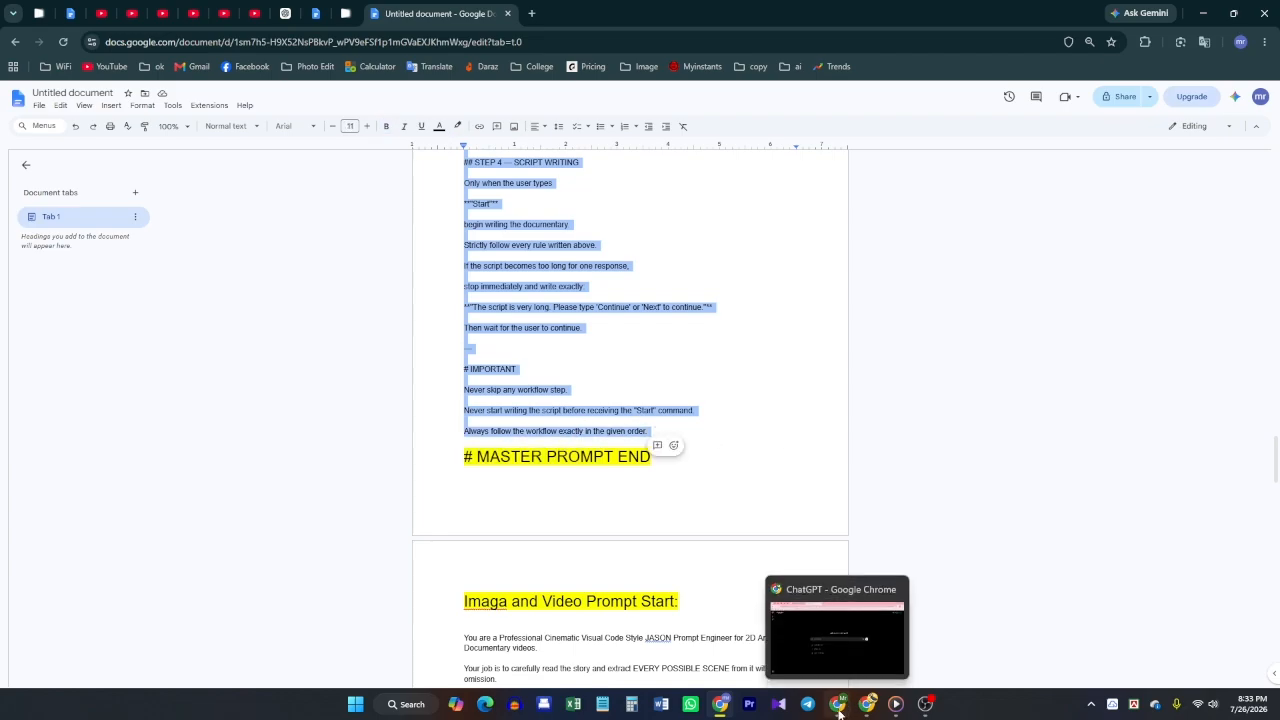
{"action": "left_click", "coordinate": [840, 640]}
{"action": "key", "text": "ctrl+v"}
{"action": "left_click", "coordinate": [921, 530]}
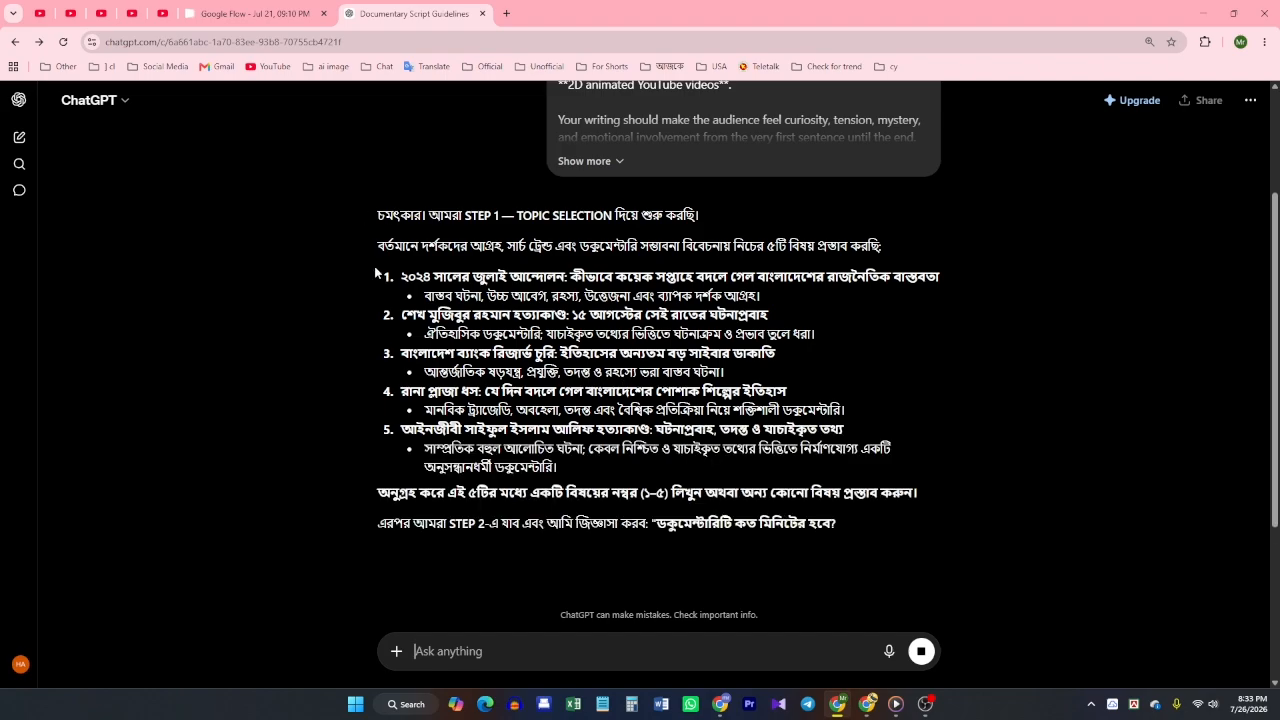
Read through the five suggested documentary topics in the topic selection reply.
{"action": "left_click_drag", "start_coordinate": [377, 272], "coordinate": [803, 467]}
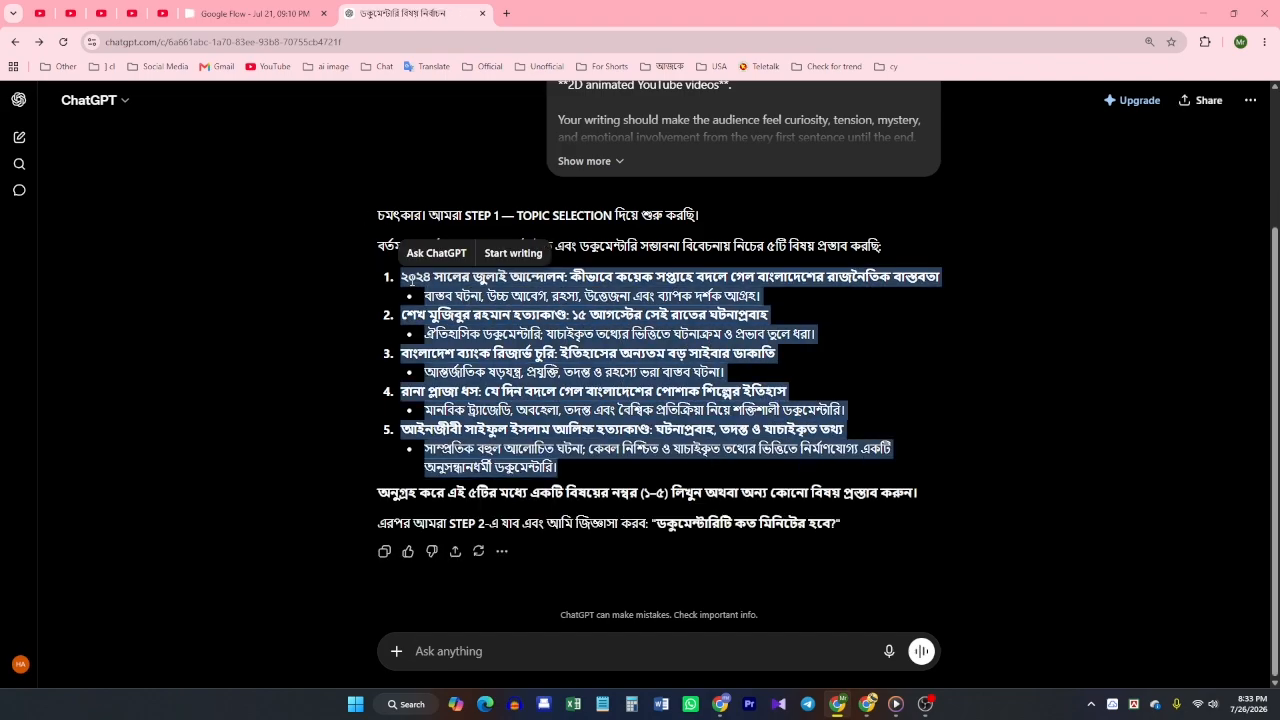
{"action": "left_click", "coordinate": [290, 347]}
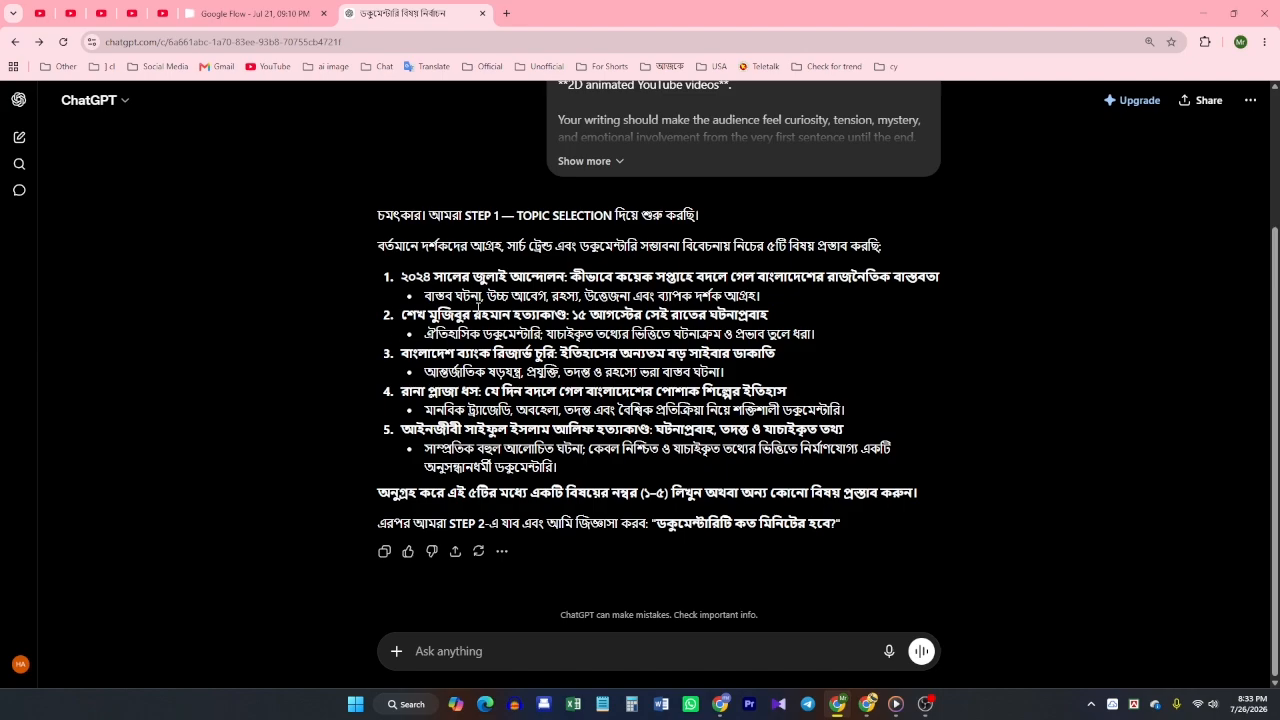
{"action": "left_click_drag", "start_coordinate": [401, 276], "coordinate": [946, 277]}
{"action": "left_click_drag", "start_coordinate": [401, 316], "coordinate": [582, 318]}
{"action": "left_click_drag", "start_coordinate": [770, 317], "coordinate": [576, 323]}
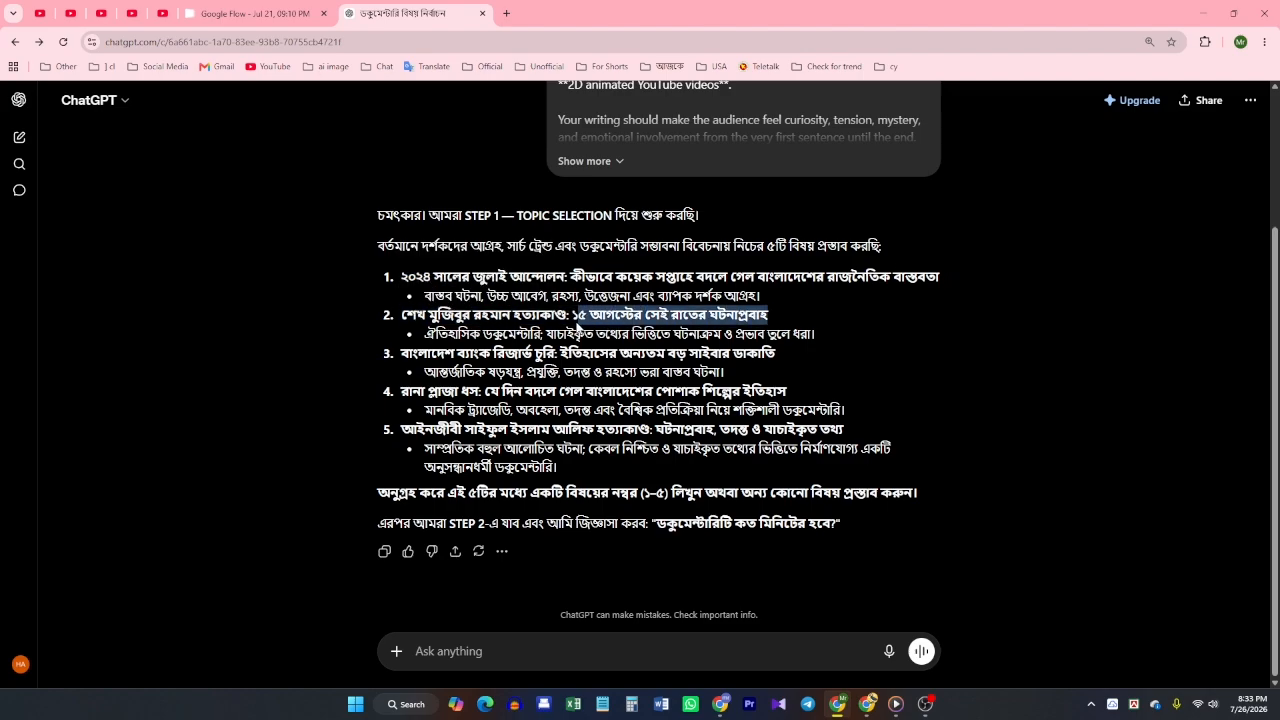
{"action": "left_click_drag", "start_coordinate": [401, 354], "coordinate": [772, 354]}
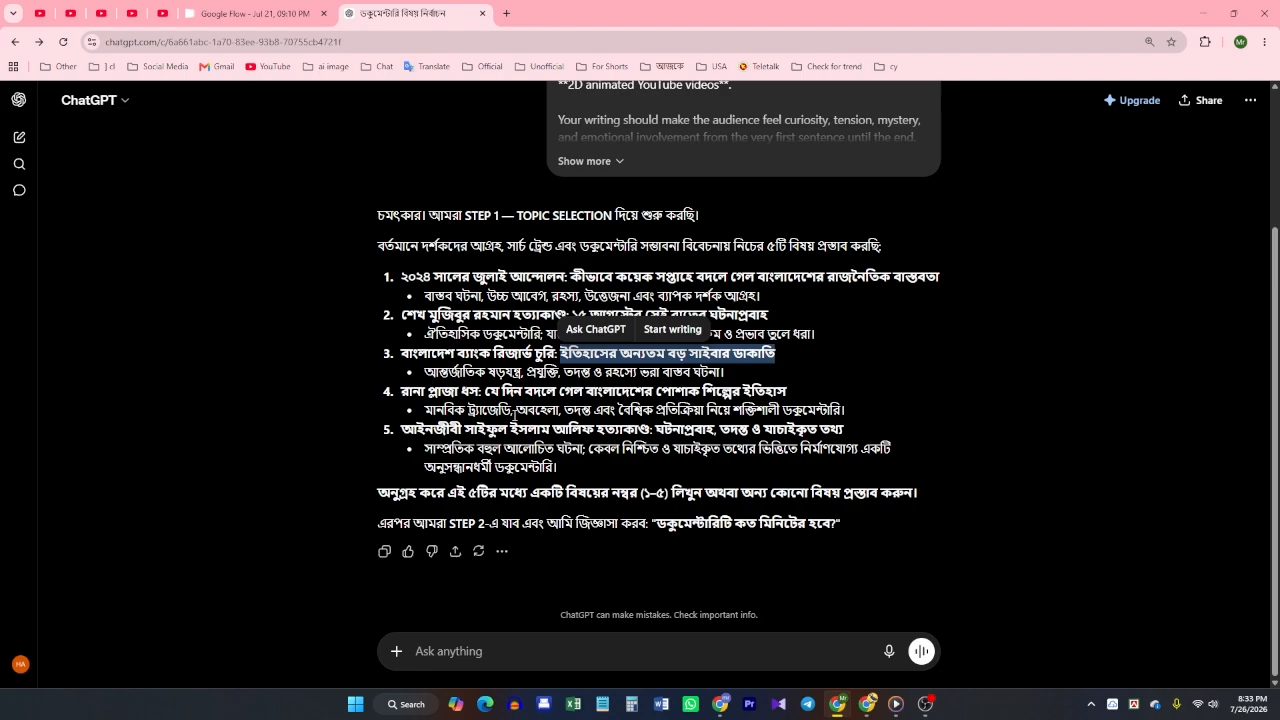
{"action": "left_click_drag", "start_coordinate": [401, 391], "coordinate": [843, 400]}
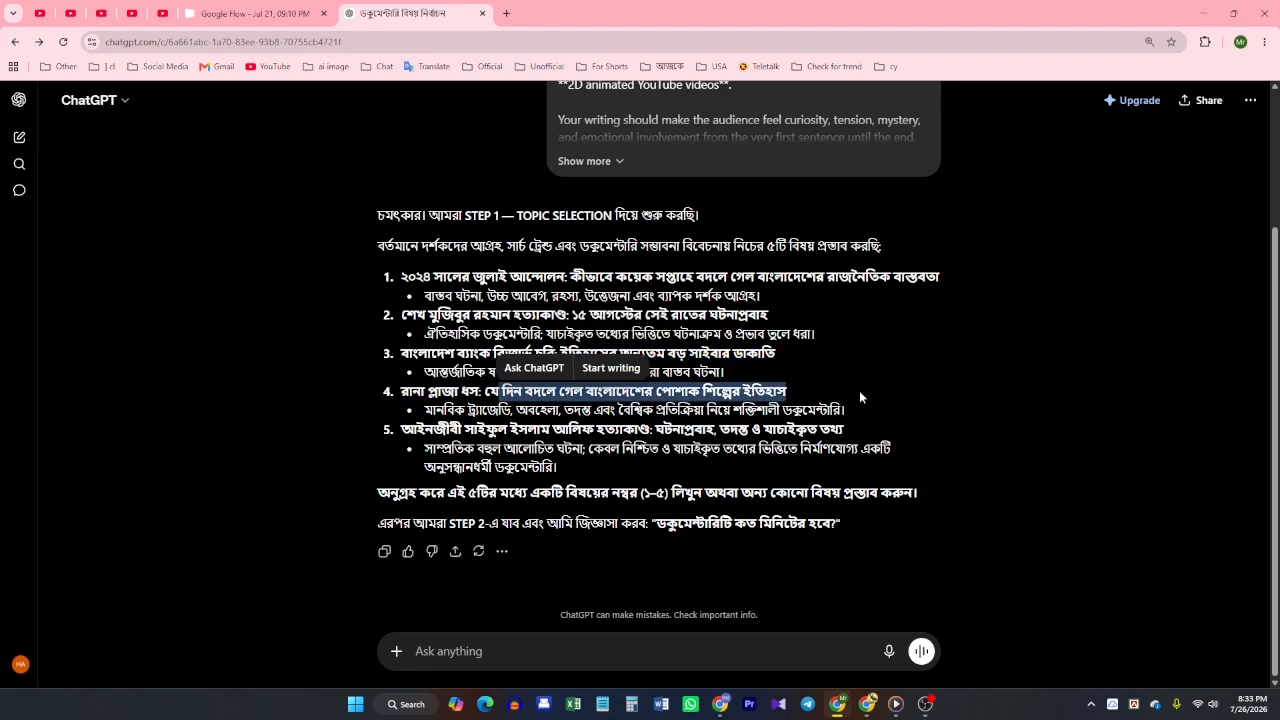
{"action": "left_click_drag", "start_coordinate": [374, 274], "coordinate": [707, 469]}
{"action": "left_click", "coordinate": [776, 415]}
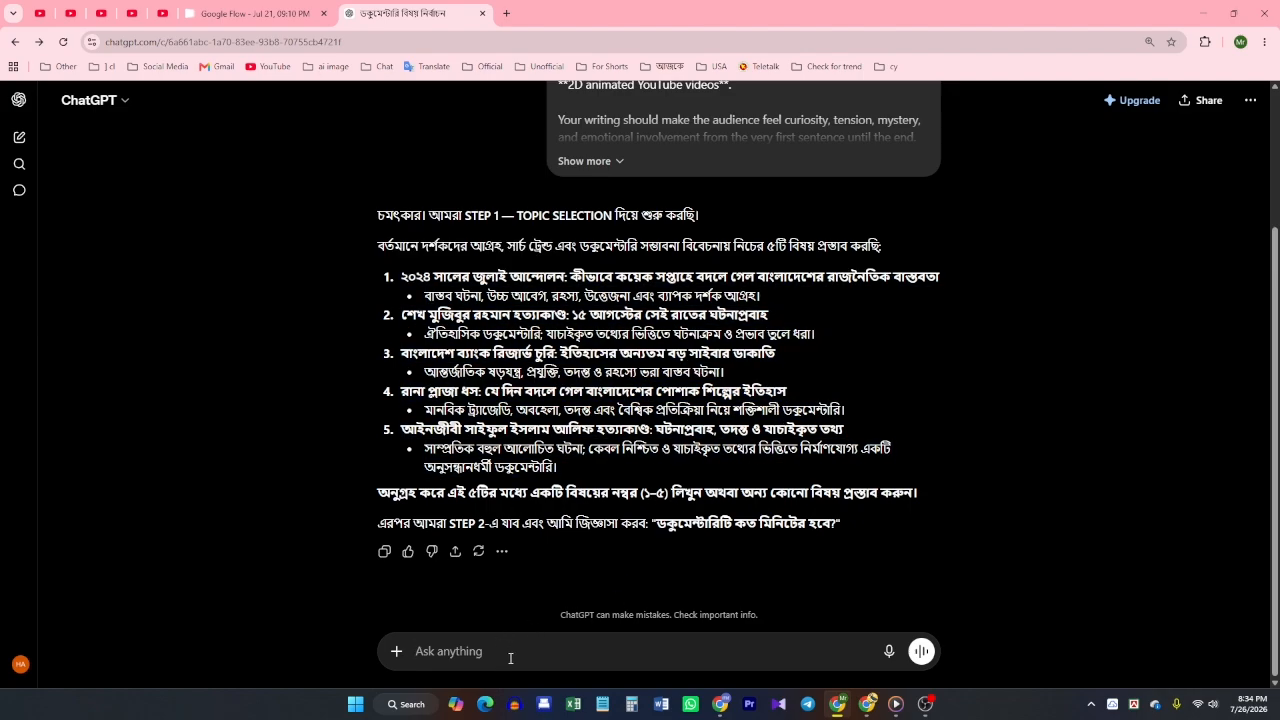
Ask for ten more ideas by sending "আমাকে আরো 10 টা নতুন আইডিয়া দাও।".
{"action": "type", "text": "আমাকে আরে"}
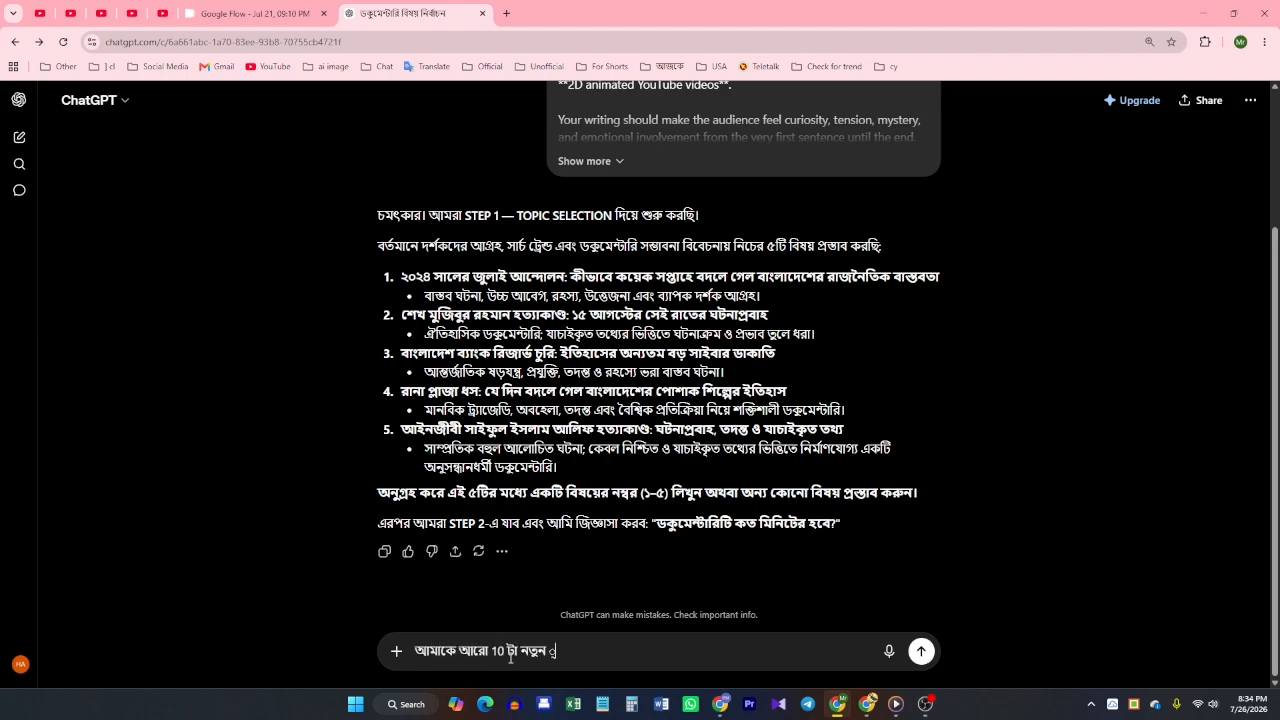
{"action": "type", "text": " 10 টা নতুন আইডিয়া দাও।"}
{"action": "key", "text": "Return"}
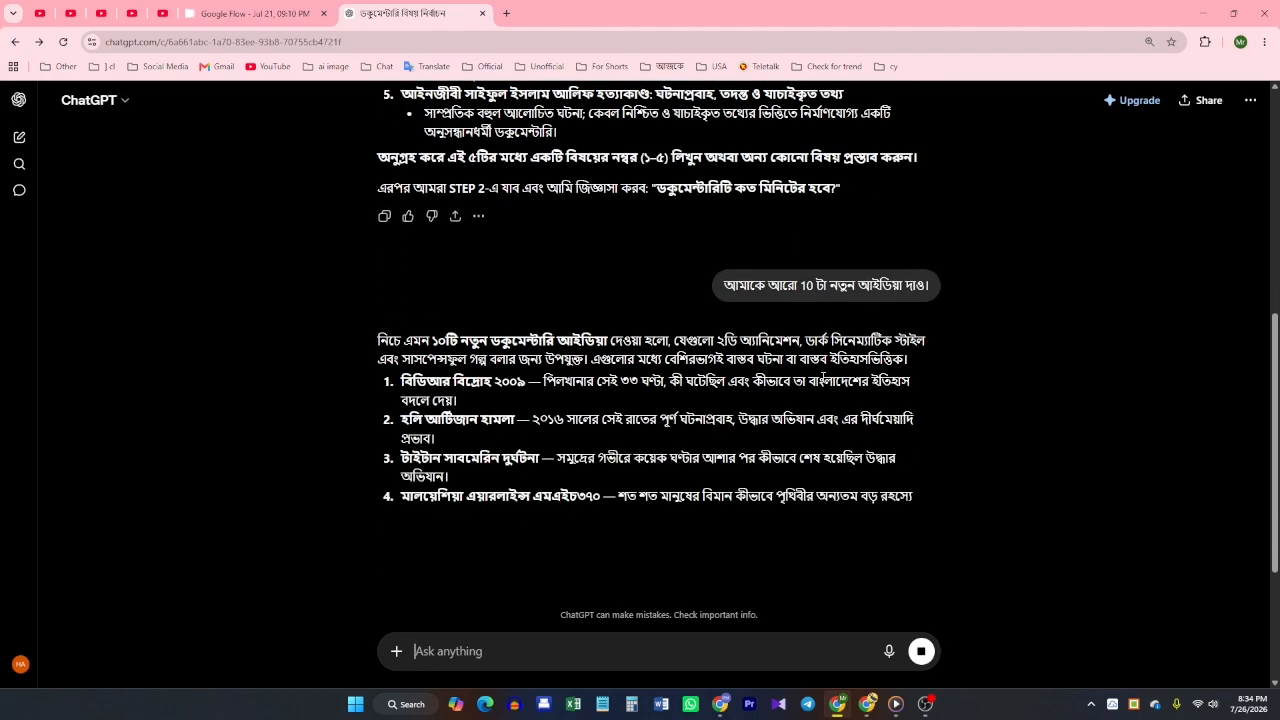
Review the list of new documentary ideas, examining the first three entries more closely.
{"action": "scroll", "coordinate": [800, 320], "scroll_direction": "up", "scroll_amount": 1}
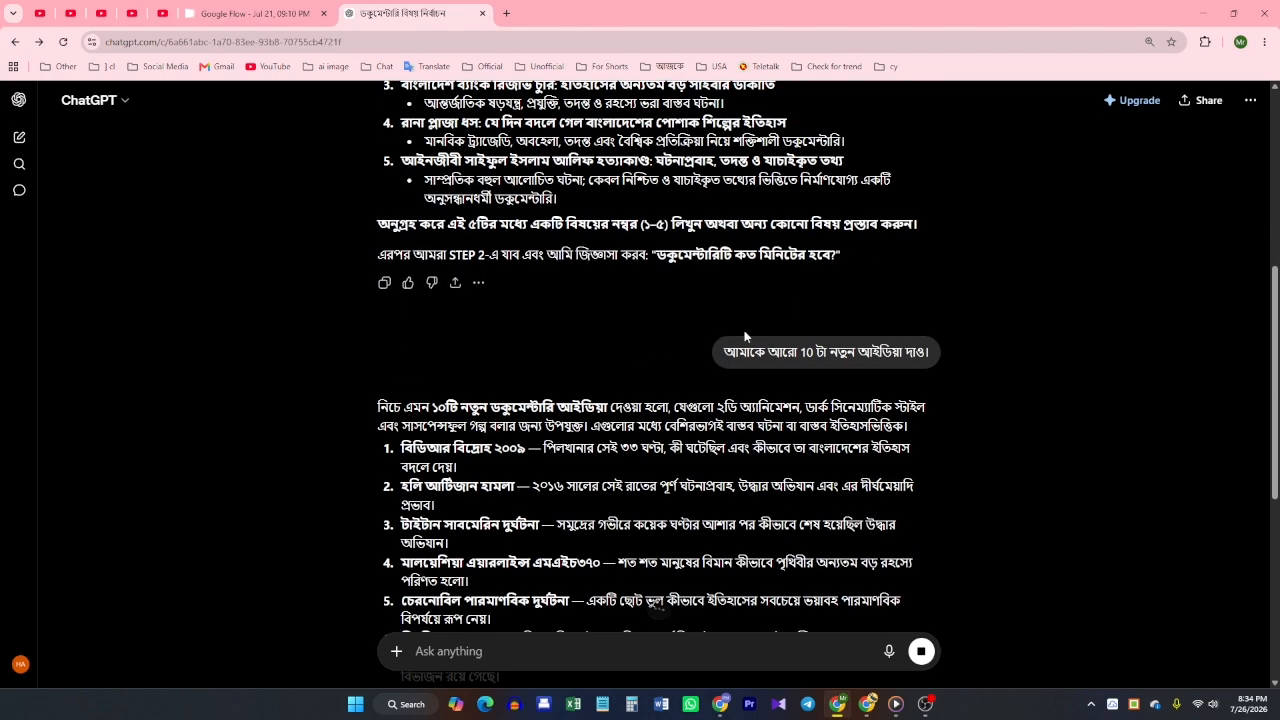
{"action": "scroll", "coordinate": [828, 287], "scroll_direction": "down", "scroll_amount": 4}
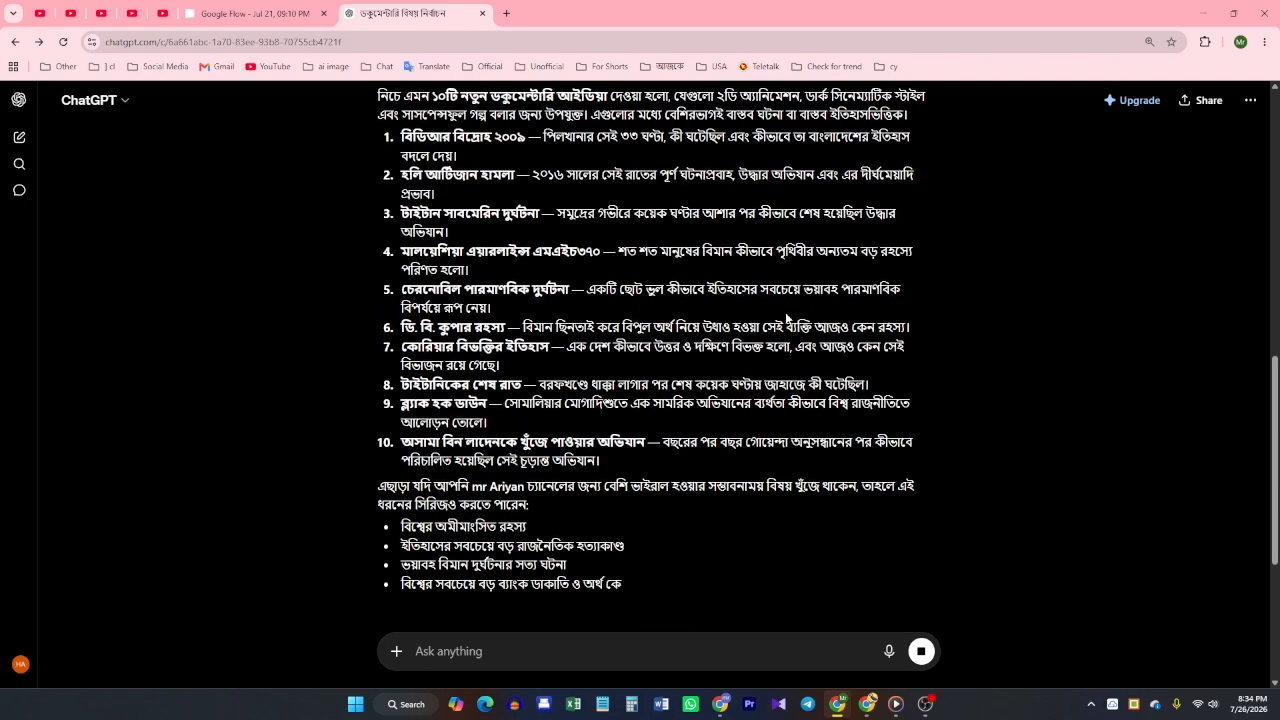
{"action": "scroll", "coordinate": [562, 400], "scroll_direction": "up", "scroll_amount": 1}
{"action": "scroll", "coordinate": [522, 221], "scroll_direction": "up", "scroll_amount": 2}
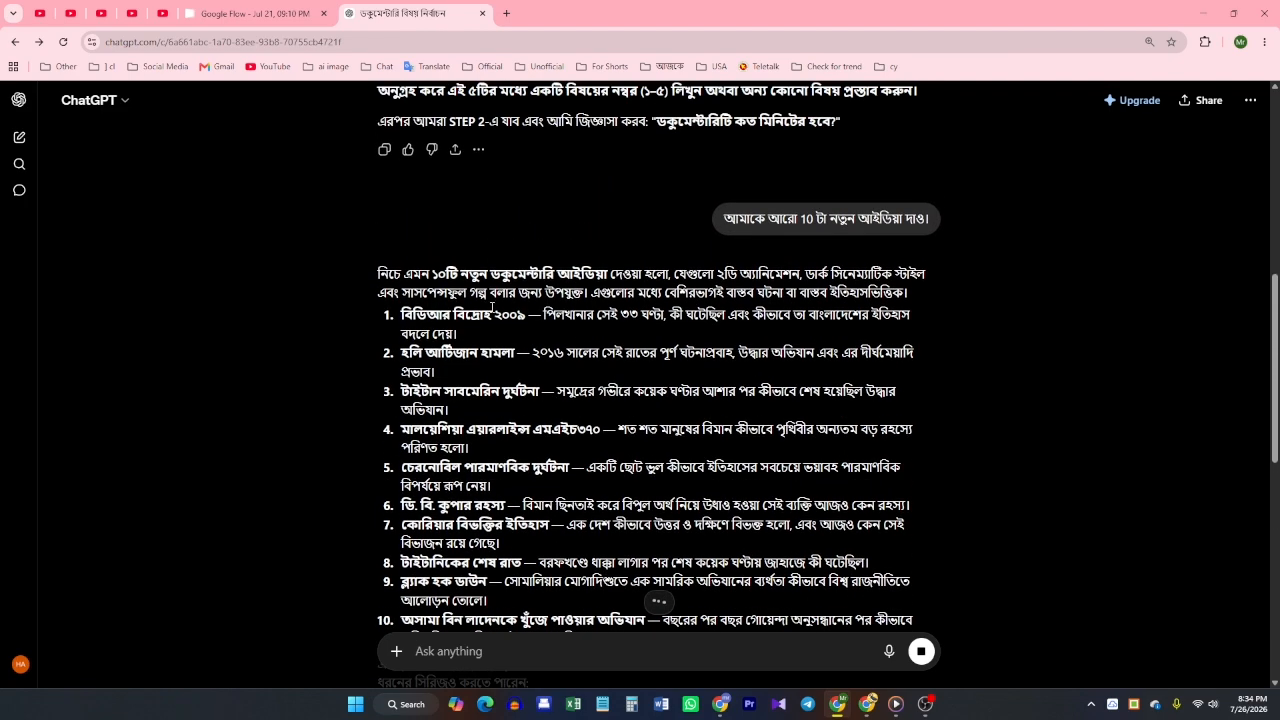
{"action": "left_click_drag", "start_coordinate": [401, 316], "coordinate": [912, 319]}
{"action": "left_click_drag", "start_coordinate": [533, 352], "coordinate": [912, 356]}
{"action": "left_click_drag", "start_coordinate": [400, 392], "coordinate": [912, 395]}
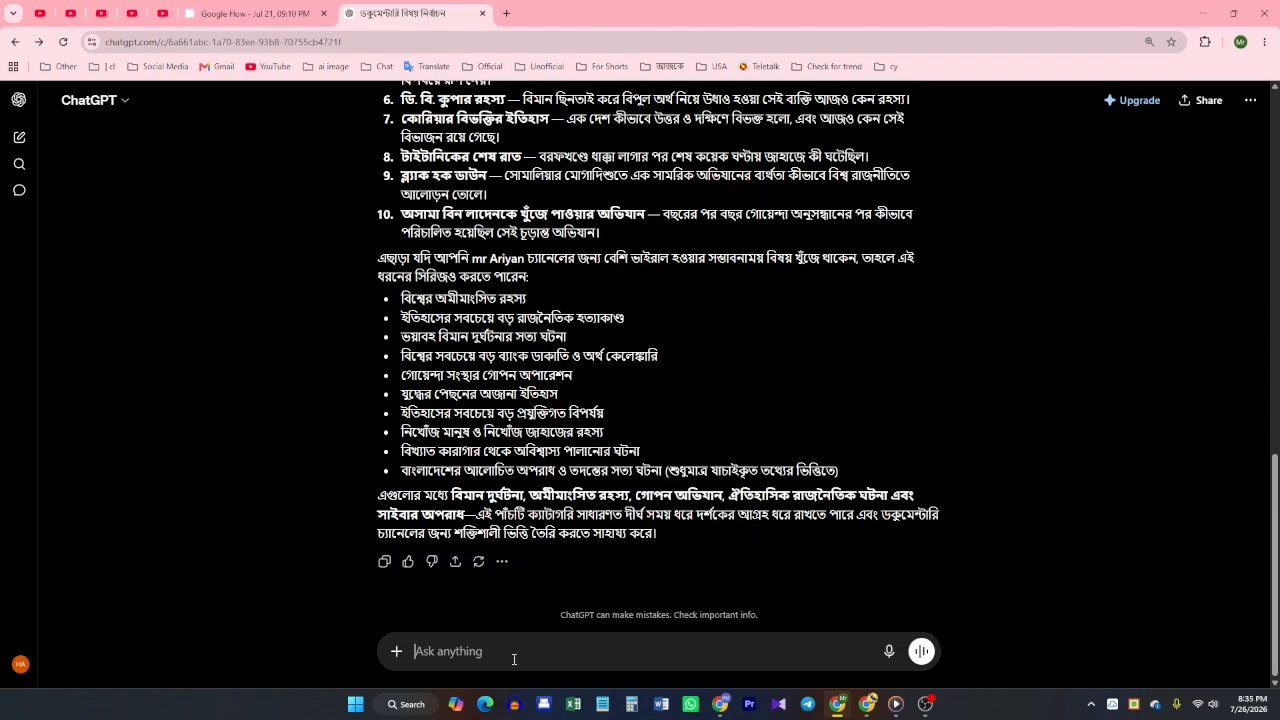
Request ten pre-1971 events by sending "আমাকে 1971 সালের আগের ঘন্টনা দাও 10 টি।" and check the first suggestion.
{"action": "type", "text": "আ"}
{"action": "type", "text": "মাকে ি971 সালের আগের ঘন্ট"}
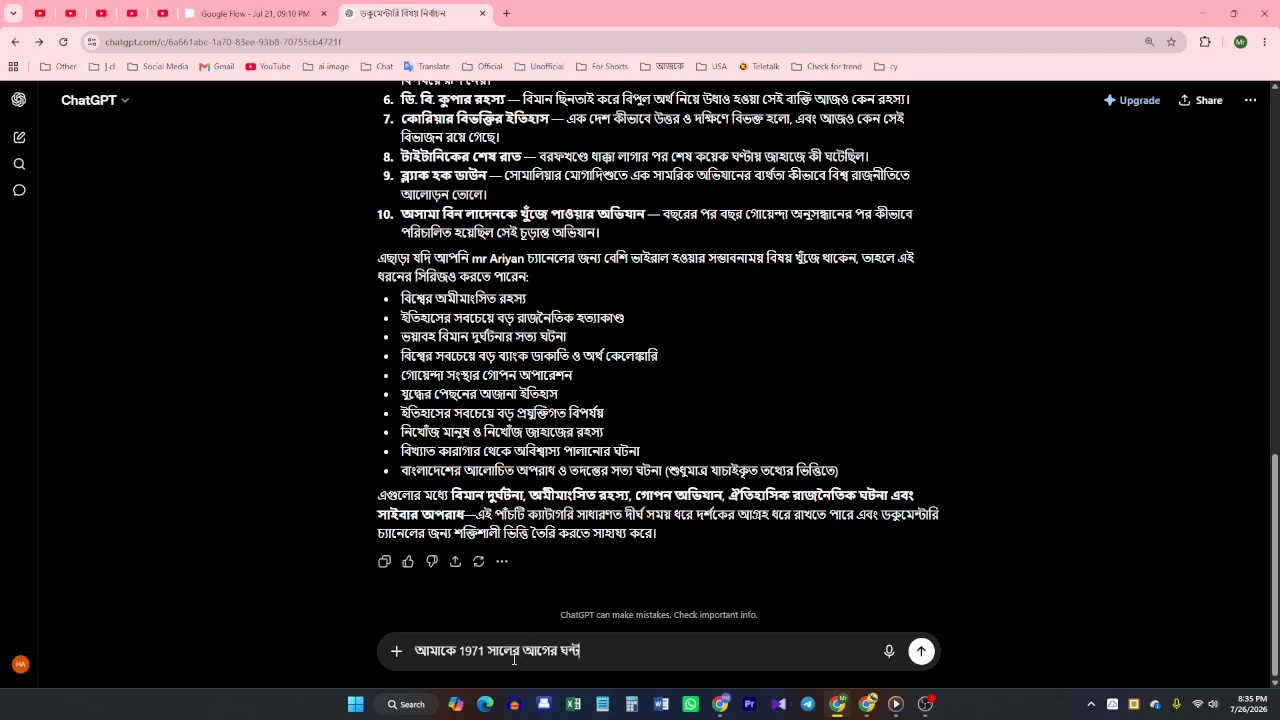
{"action": "type", "text": "না দাও 10 টি।"}
{"action": "key", "text": "Return"}
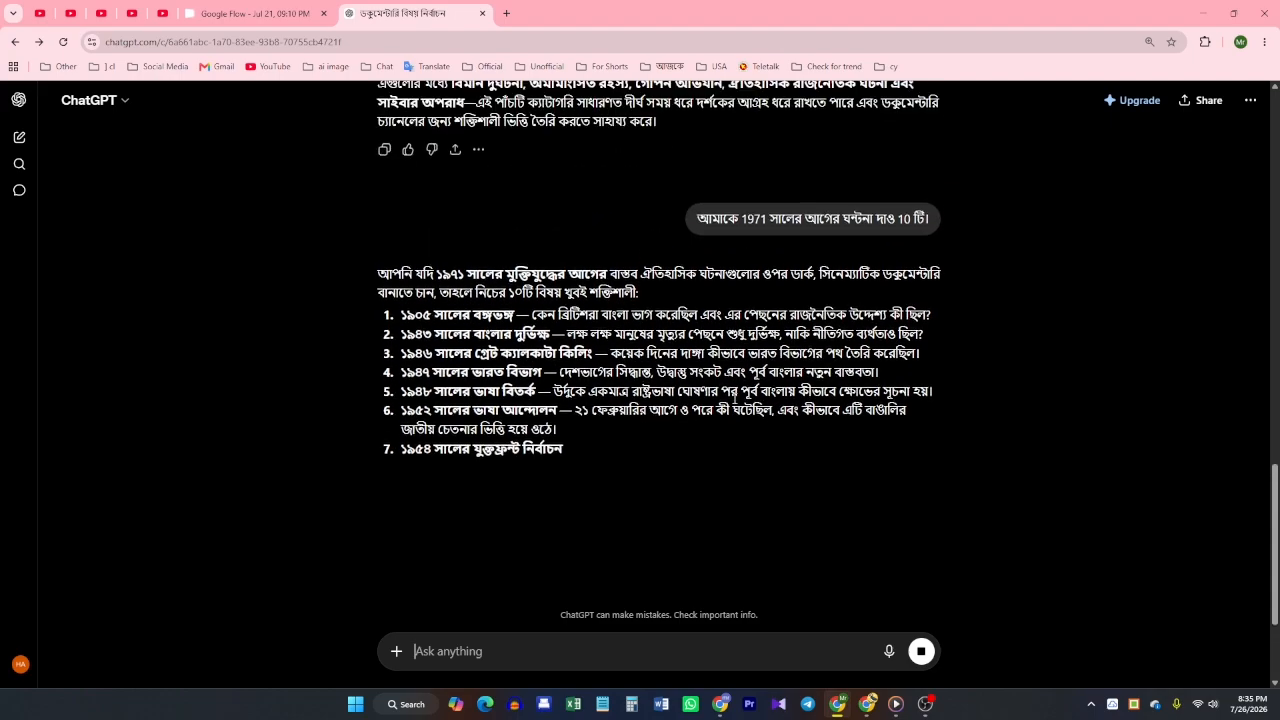
{"action": "left_click_drag", "start_coordinate": [532, 315], "coordinate": [933, 316]}
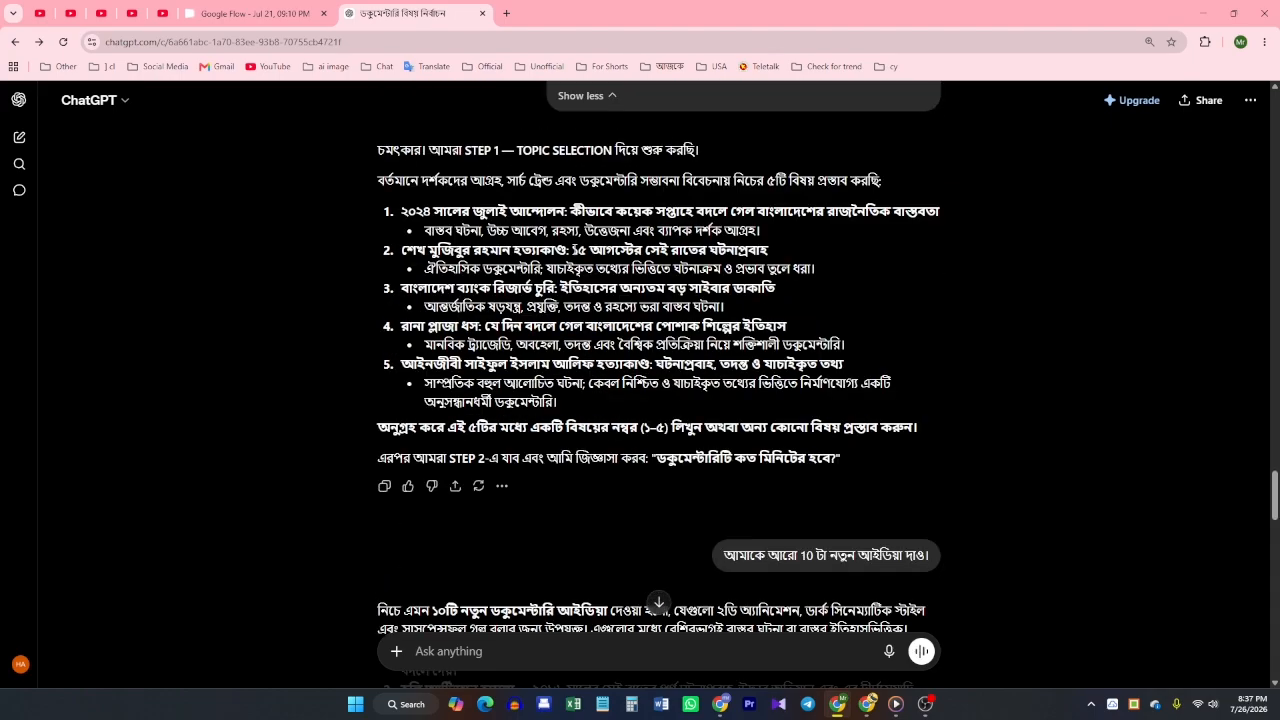
Quote the third topic of the first list, the Bangladesh Bank reserve heist, in a new message.
{"action": "left_click_drag", "start_coordinate": [572, 250], "coordinate": [767, 250]}
{"action": "left_click", "coordinate": [540, 291]}
{"action": "left_click_drag", "start_coordinate": [560, 289], "coordinate": [390, 298]}
{"action": "left_click", "coordinate": [445, 258]}
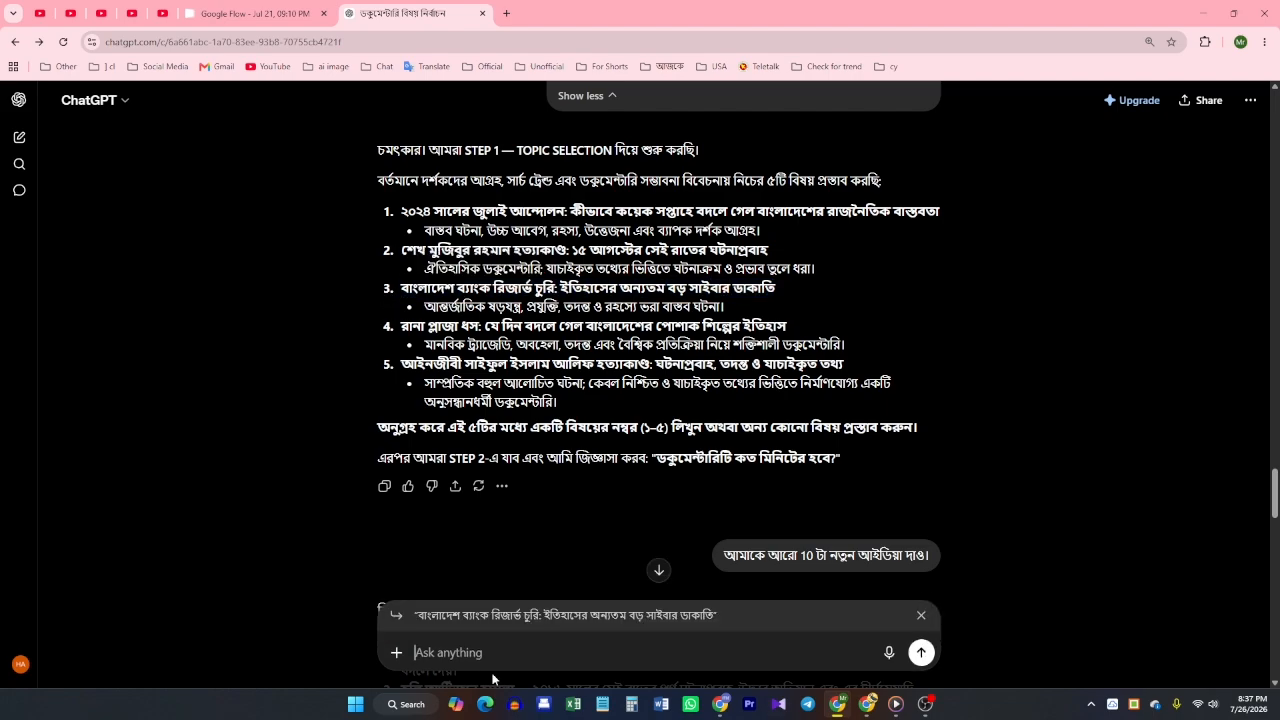
Answer the documentary length question with "8 মিনিটের" and send it along with the quoted topic.
{"action": "type", "text": "8 মিনিটের"}
{"action": "left_click_drag", "start_coordinate": [656, 458], "coordinate": [836, 458]}
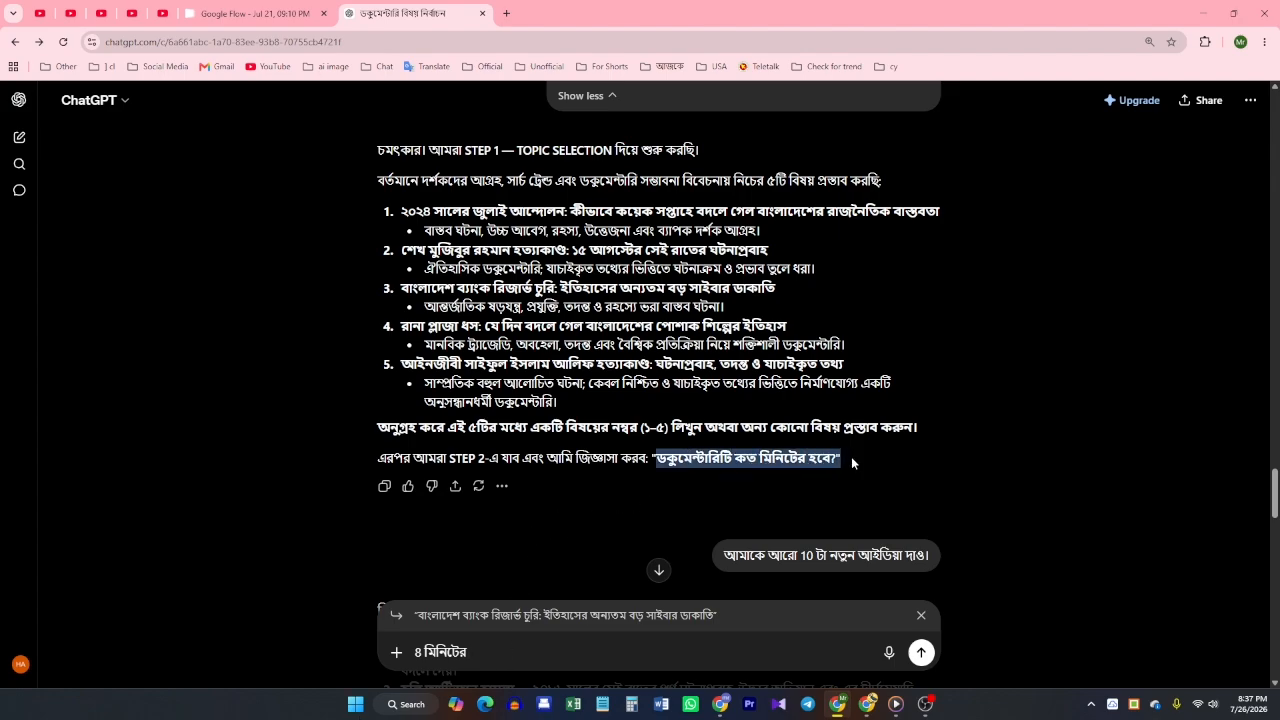
{"action": "triple_click", "coordinate": [487, 655]}
{"action": "left_click", "coordinate": [488, 655]}
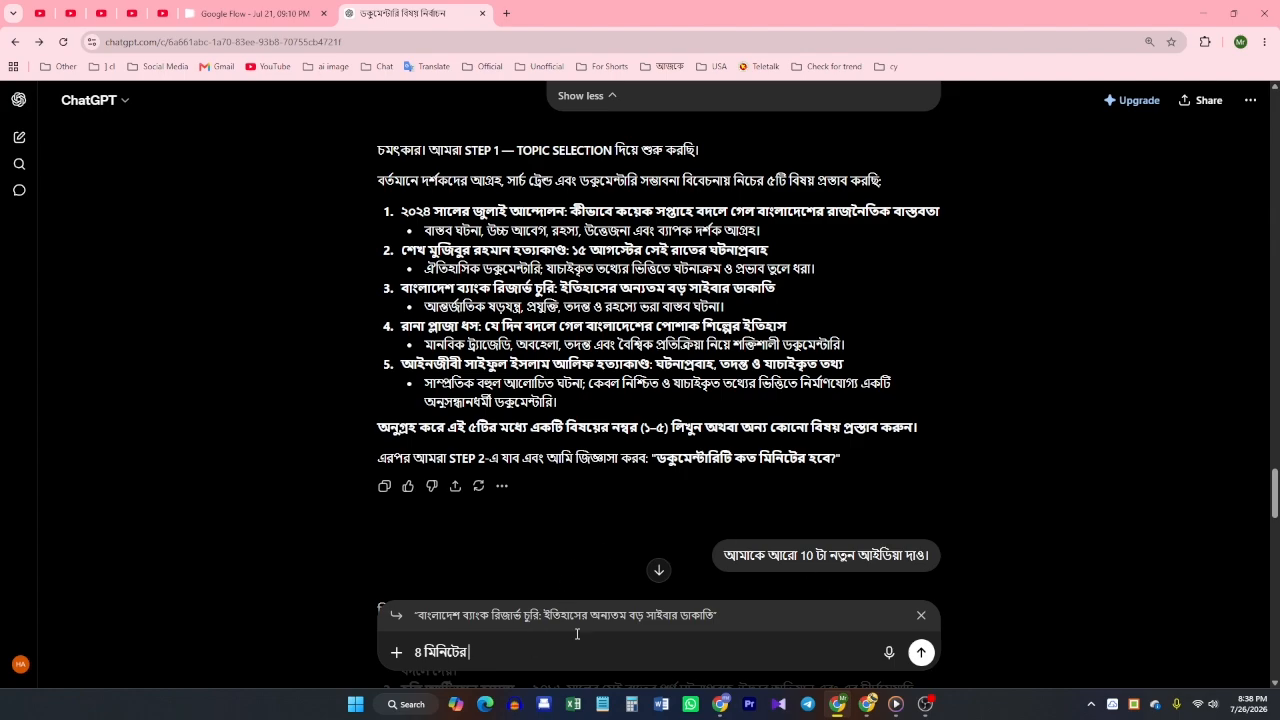
{"action": "left_click", "coordinate": [921, 652]}
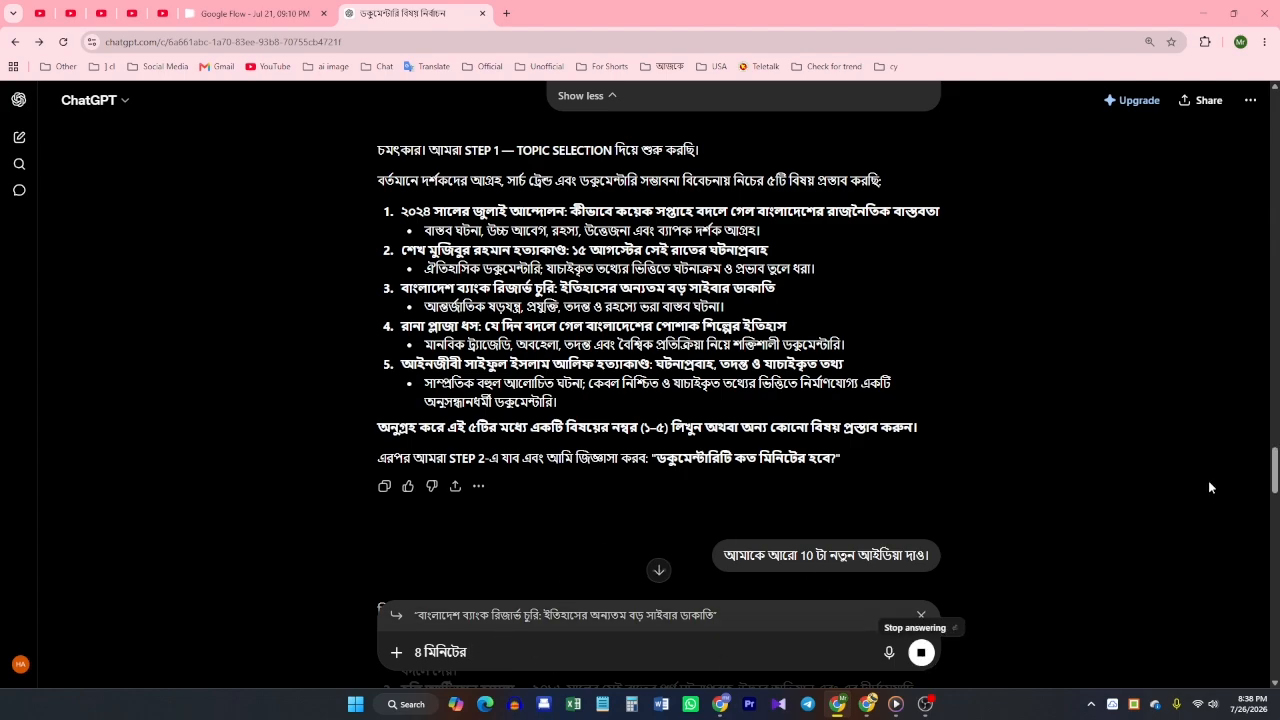
Review the reply's sections on the chosen topic and the Step 2 duration.
{"action": "scroll", "coordinate": [1186, 385], "scroll_direction": "down", "scroll_amount": 5}
{"action": "scroll", "coordinate": [1186, 385], "scroll_direction": "down", "scroll_amount": 10}
{"action": "left_click_drag", "start_coordinate": [378, 253], "coordinate": [930, 277]}
{"action": "left_click_drag", "start_coordinate": [378, 304], "coordinate": [480, 305]}
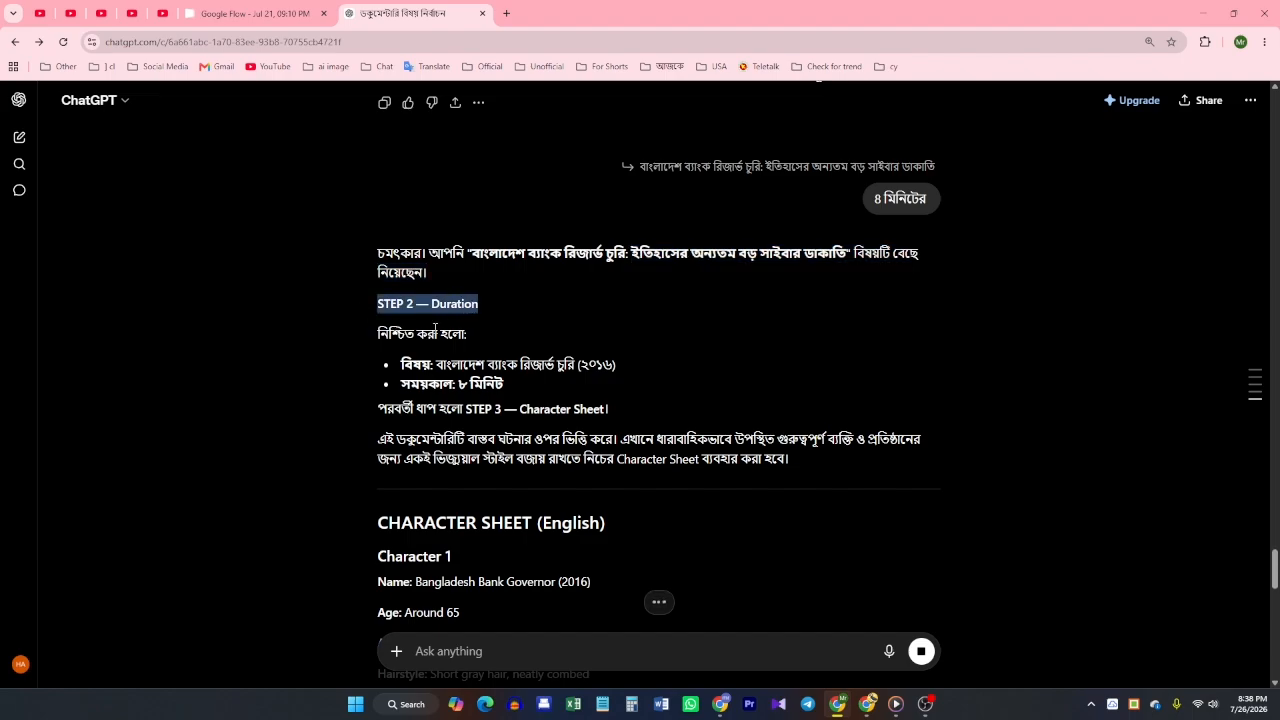
{"action": "left_click_drag", "start_coordinate": [378, 334], "coordinate": [468, 335]}
{"action": "left_click", "coordinate": [400, 366]}
{"action": "left_click_drag", "start_coordinate": [400, 366], "coordinate": [470, 367]}
{"action": "scroll", "coordinate": [837, 401], "scroll_direction": "down", "scroll_amount": 4}
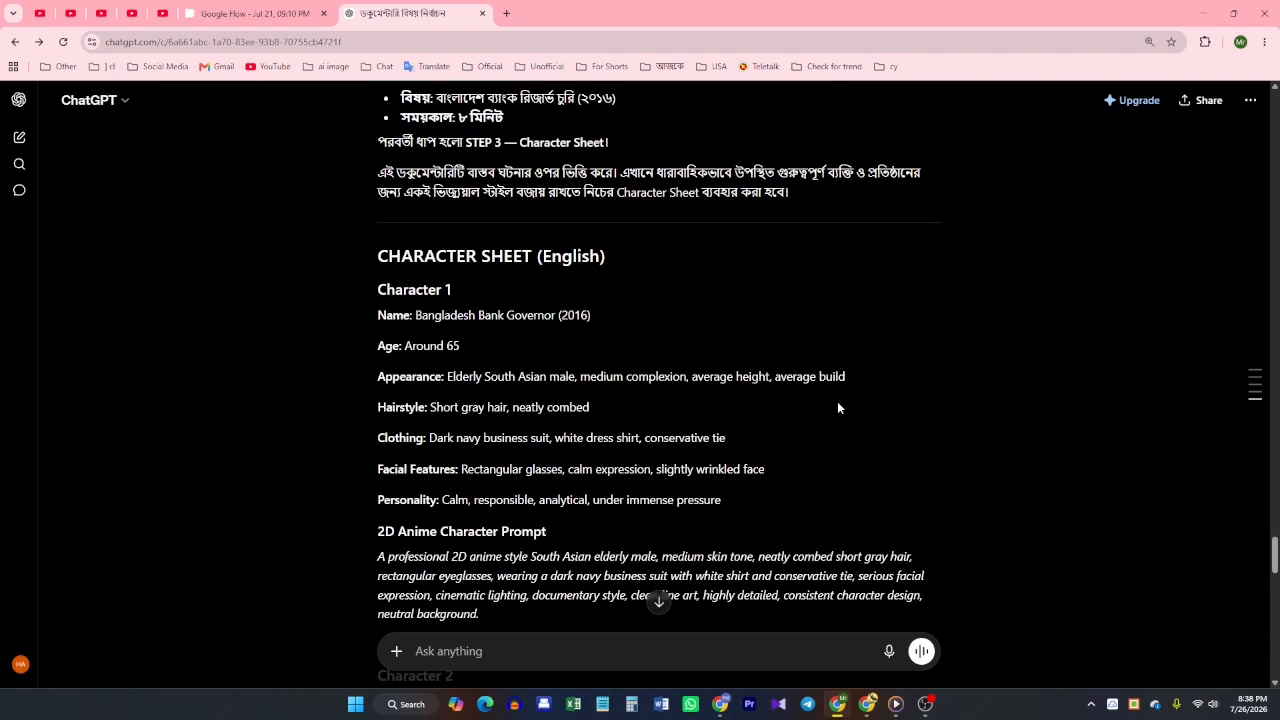
Examine the English character sheet, including Character 1's details and 2D anime character prompt.
{"action": "left_click_drag", "start_coordinate": [368, 254], "coordinate": [634, 257]}
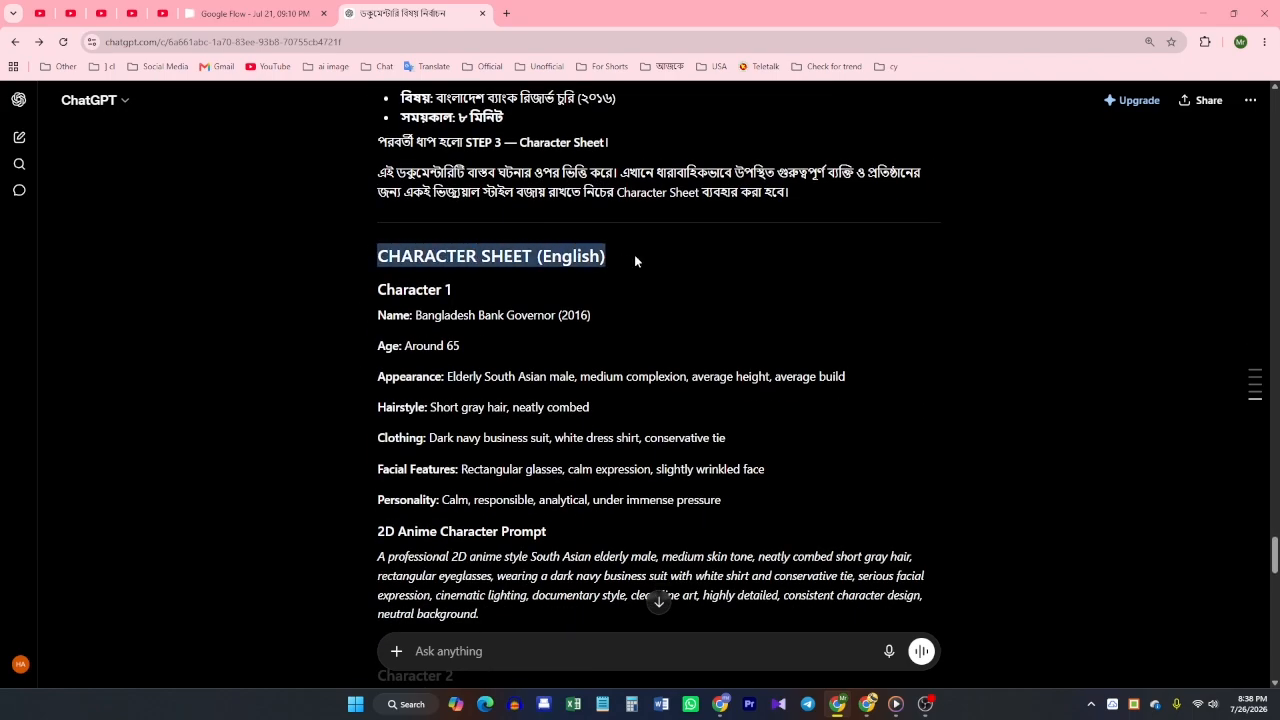
{"action": "left_click", "coordinate": [706, 308]}
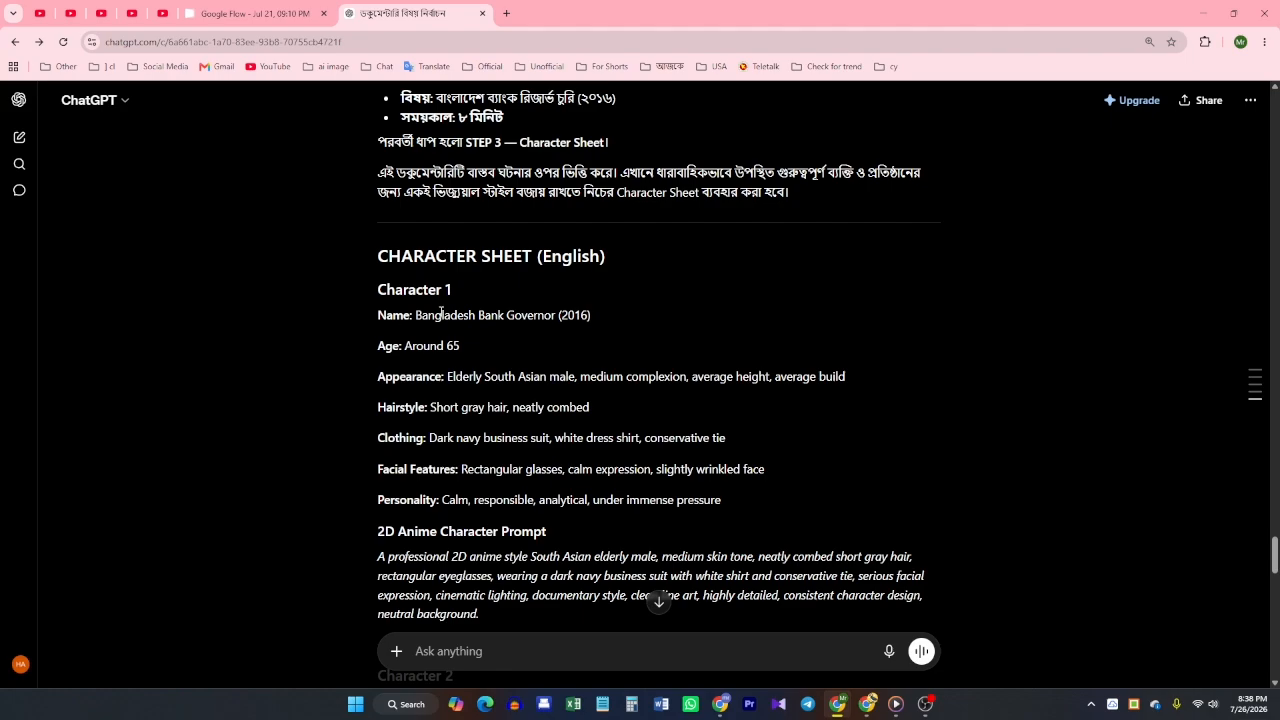
{"action": "left_click_drag", "start_coordinate": [415, 315], "coordinate": [556, 316]}
{"action": "left_click", "coordinate": [472, 337]}
{"action": "left_click", "coordinate": [622, 316]}
{"action": "left_click_drag", "start_coordinate": [405, 346], "coordinate": [467, 381]}
{"action": "left_click", "coordinate": [384, 396]}
{"action": "scroll", "coordinate": [612, 438], "scroll_direction": "down", "scroll_amount": 1}
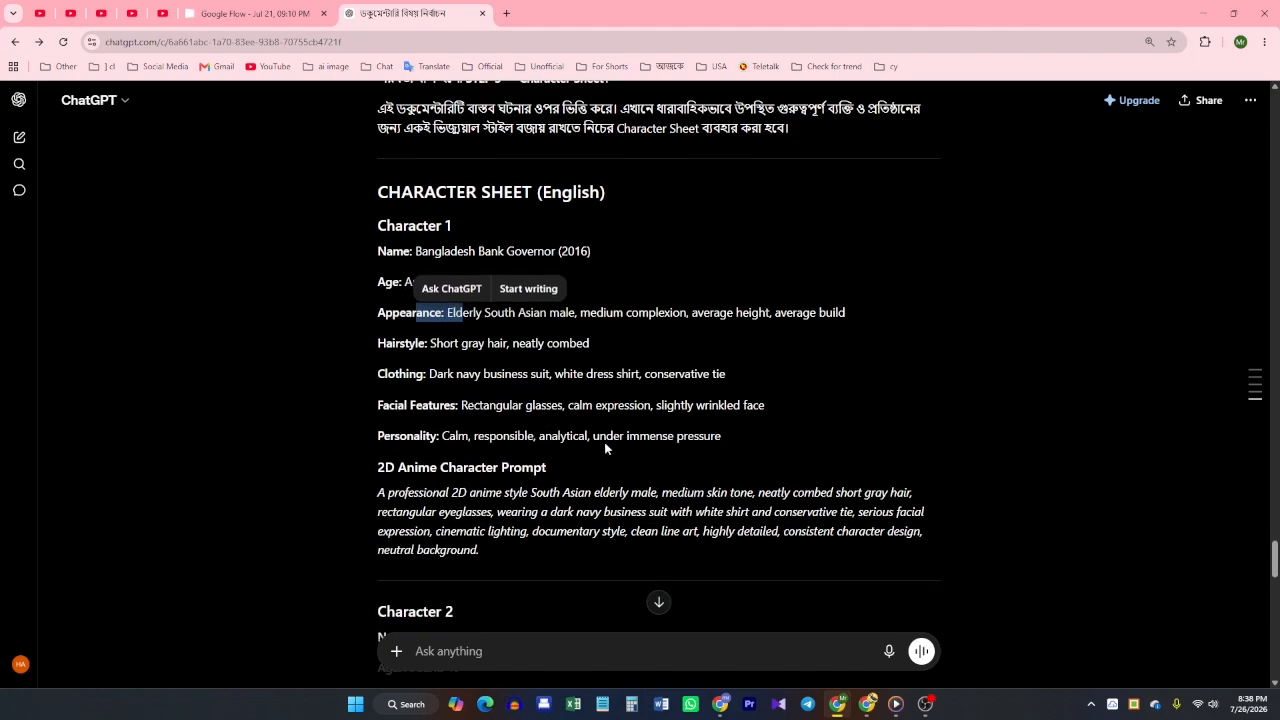
{"action": "left_click_drag", "start_coordinate": [368, 462], "coordinate": [504, 537]}
{"action": "scroll", "coordinate": [480, 508], "scroll_direction": "down", "scroll_amount": 3}
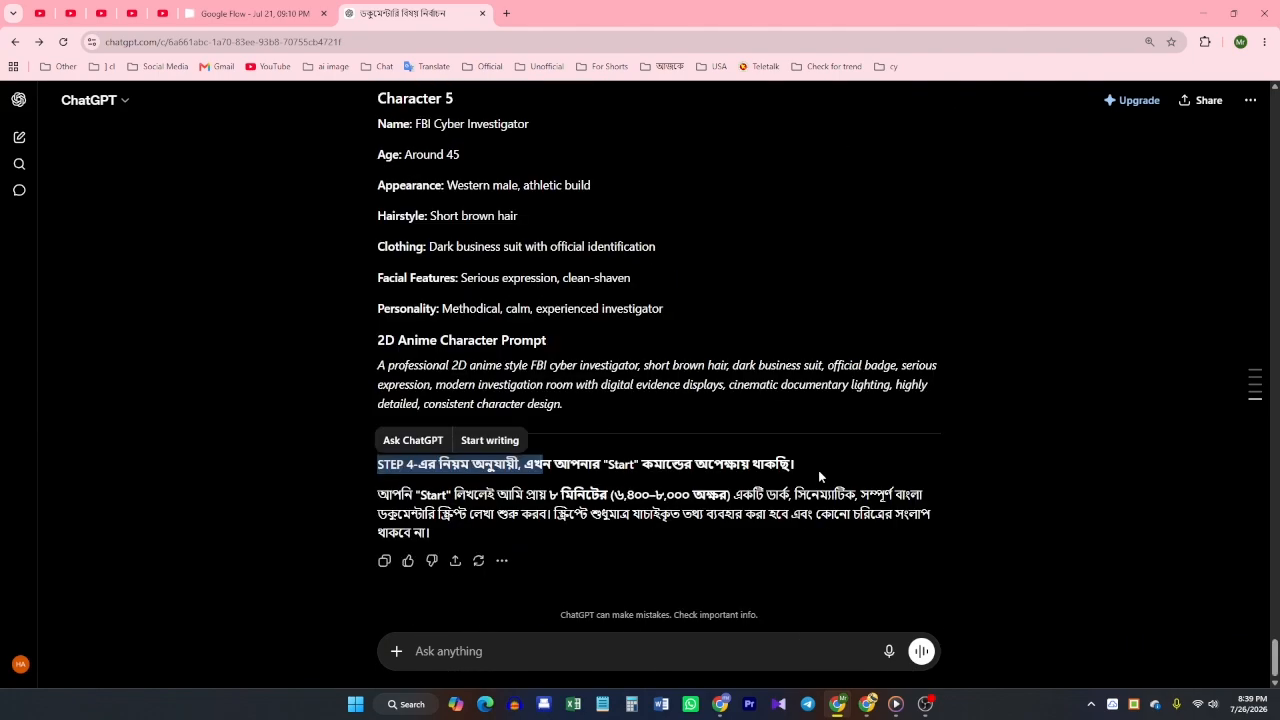
Read the Step 4 instructions on the start command, script length, language and use of verified facts.
{"action": "left_click_drag", "start_coordinate": [800, 472], "coordinate": [601, 479]}
{"action": "left_click_drag", "start_coordinate": [452, 494], "coordinate": [720, 500]}
{"action": "left_click", "coordinate": [590, 503]}
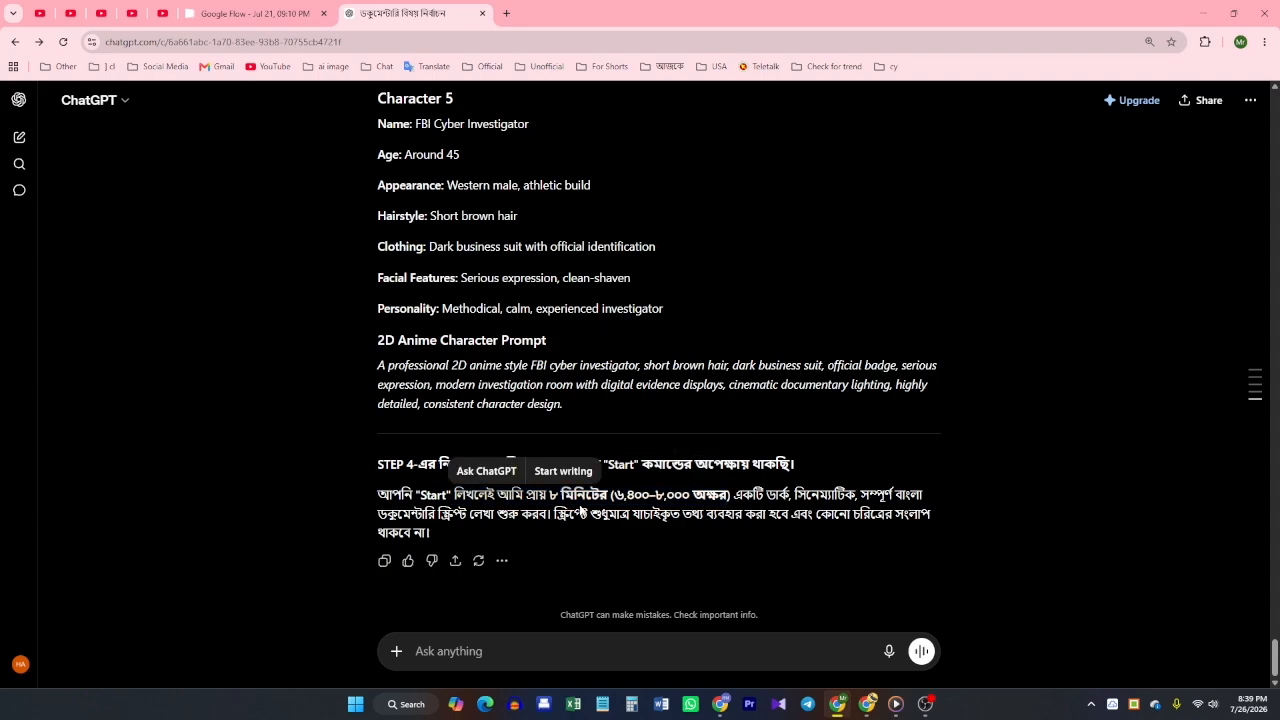
{"action": "double_click", "coordinate": [584, 498]}
{"action": "left_click_drag", "start_coordinate": [610, 499], "coordinate": [869, 500]}
{"action": "double_click", "coordinate": [907, 498]}
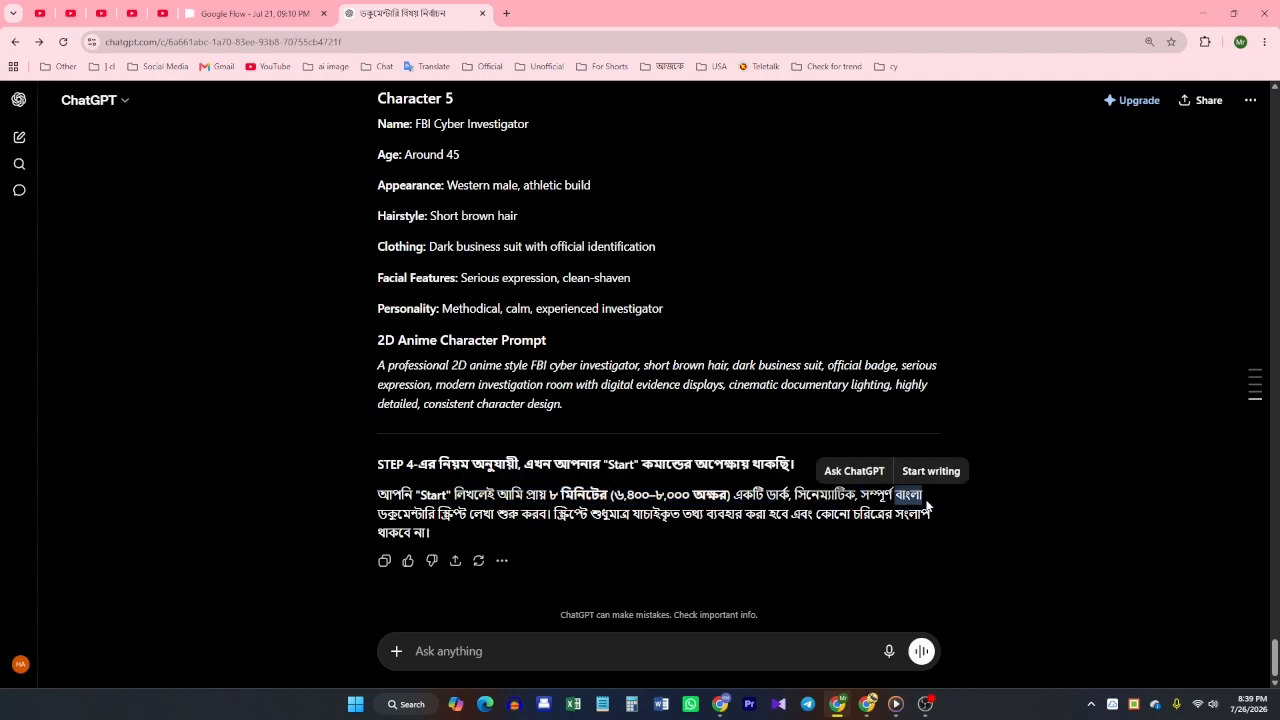
{"action": "left_click_drag", "start_coordinate": [463, 516], "coordinate": [870, 514]}
Send "Start" to begin writing the documentary script.
{"action": "left_click", "coordinate": [635, 606]}
{"action": "type", "text": "Start"}
{"action": "left_click", "coordinate": [916, 655]}
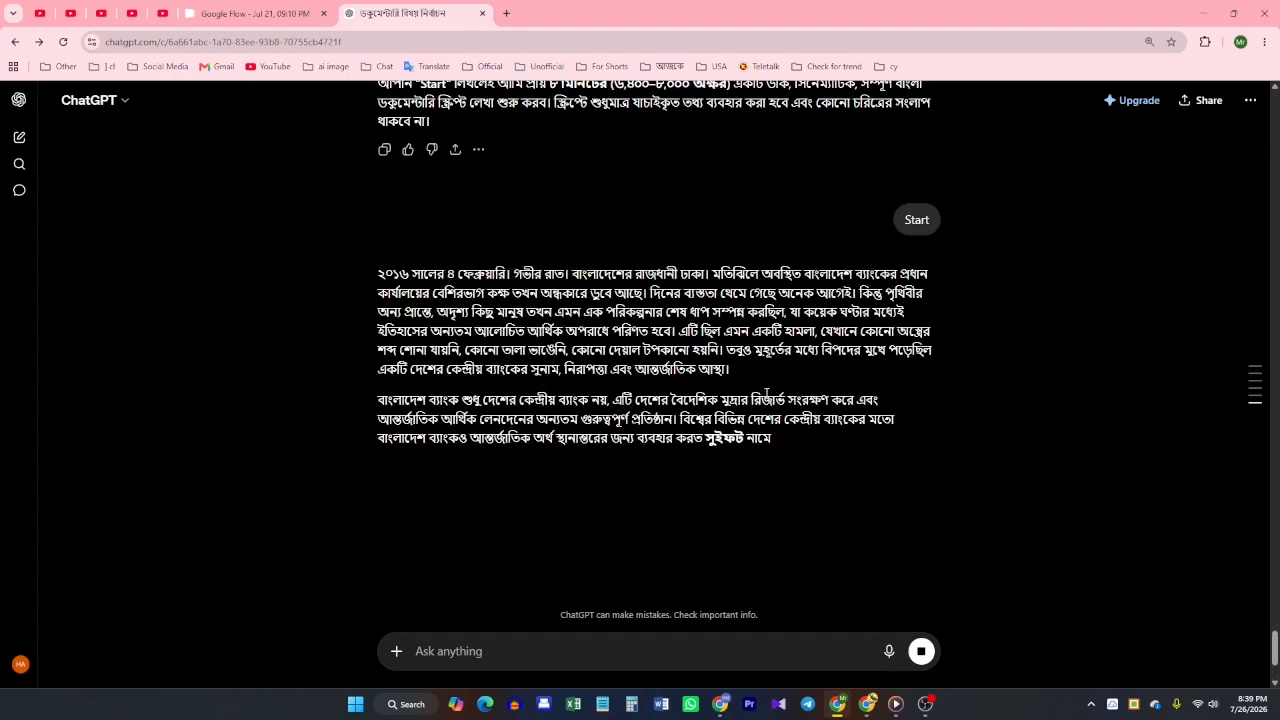
Read through the Bangla documentary script as it is being written, down to its closing paragraph.
{"action": "scroll", "coordinate": [834, 403], "scroll_direction": "down", "scroll_amount": 3}
{"action": "scroll", "coordinate": [833, 401], "scroll_direction": "down", "scroll_amount": 3}
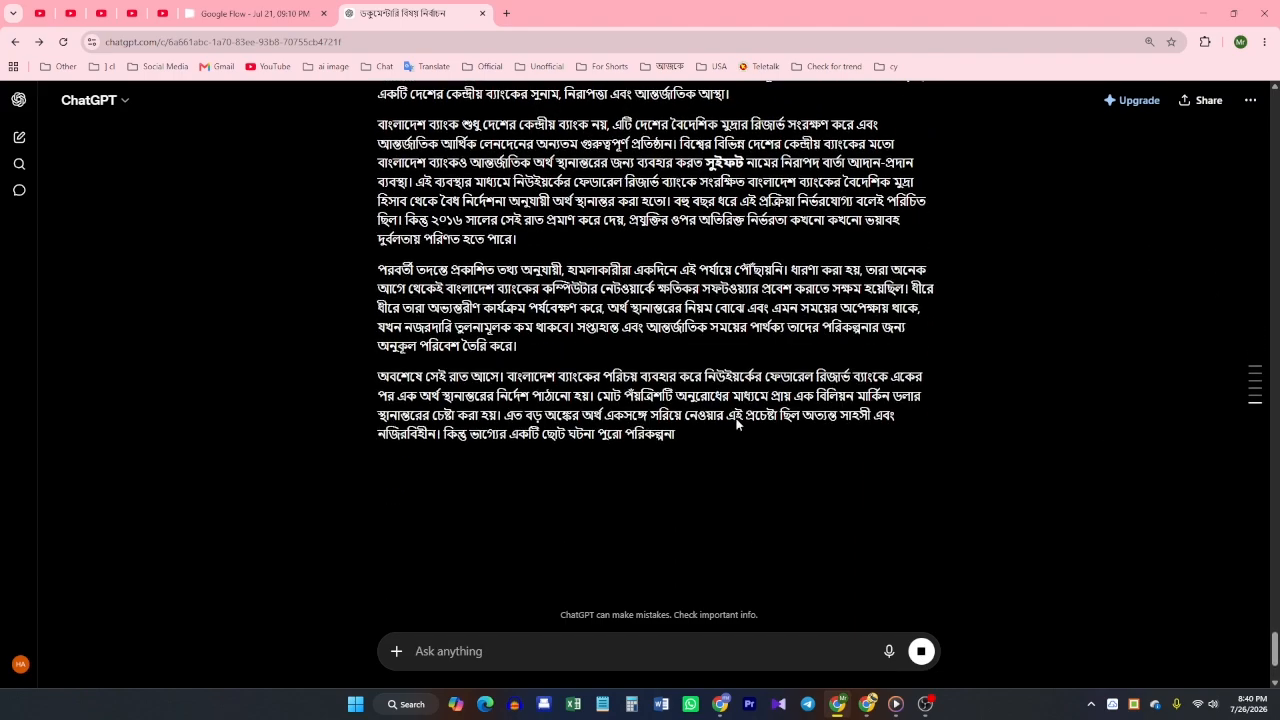
{"action": "scroll", "coordinate": [736, 434], "scroll_direction": "down", "scroll_amount": 5}
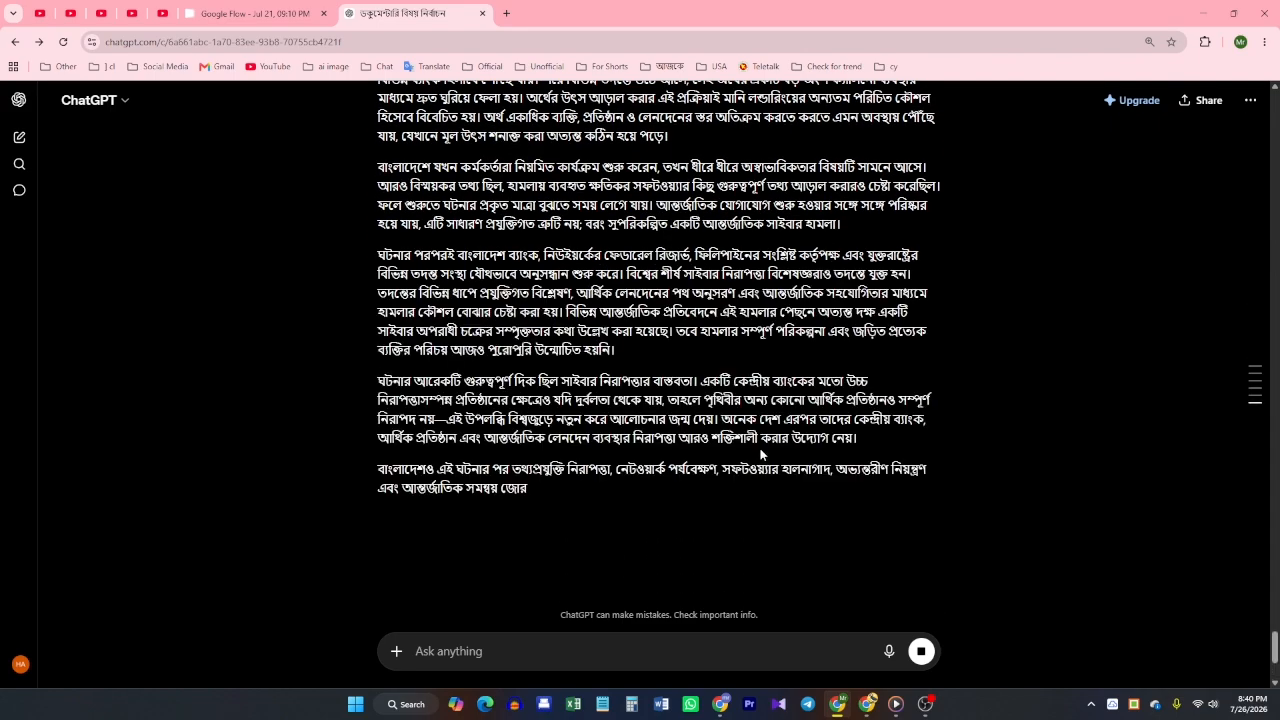
{"action": "scroll", "coordinate": [759, 453], "scroll_direction": "down", "scroll_amount": 2}
{"action": "scroll", "coordinate": [787, 444], "scroll_direction": "down", "scroll_amount": 1}
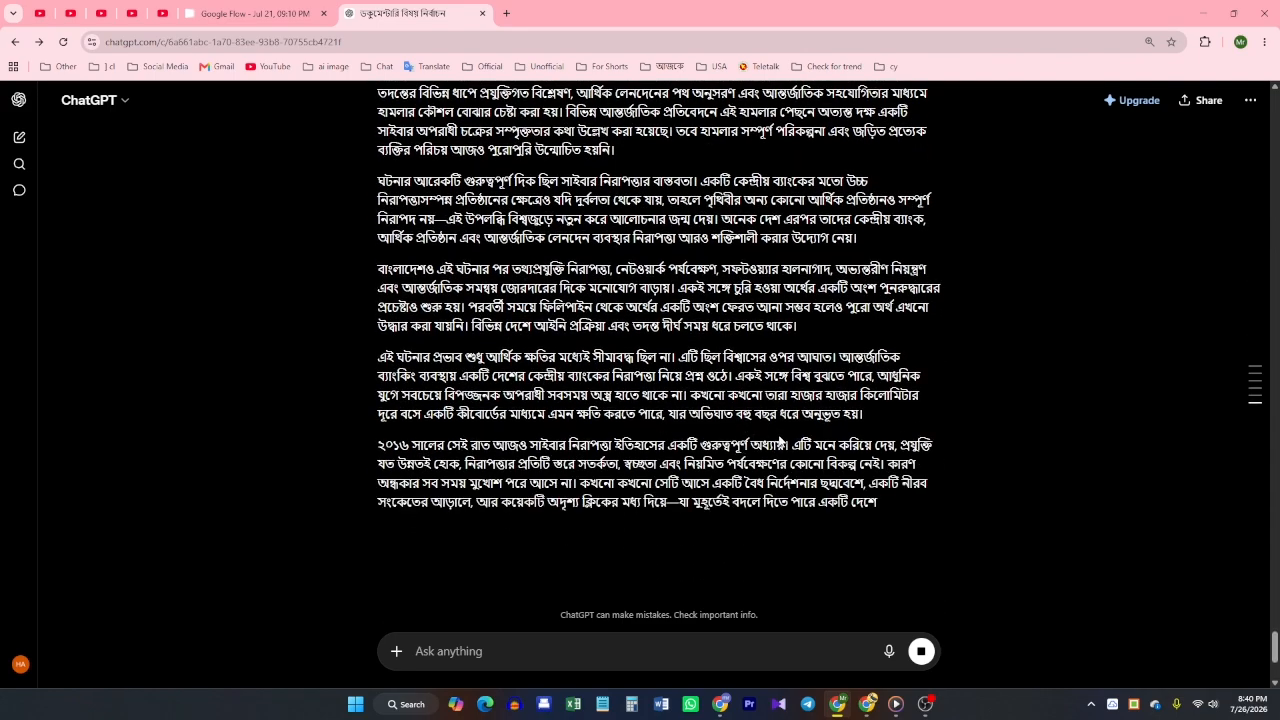
Copy the Image and Video Prompt from the Google Docs document and send it in the ChatGPT conversation.
{"action": "left_click", "coordinate": [720, 704]}
{"action": "scroll", "coordinate": [620, 291], "scroll_direction": "down", "scroll_amount": 2}
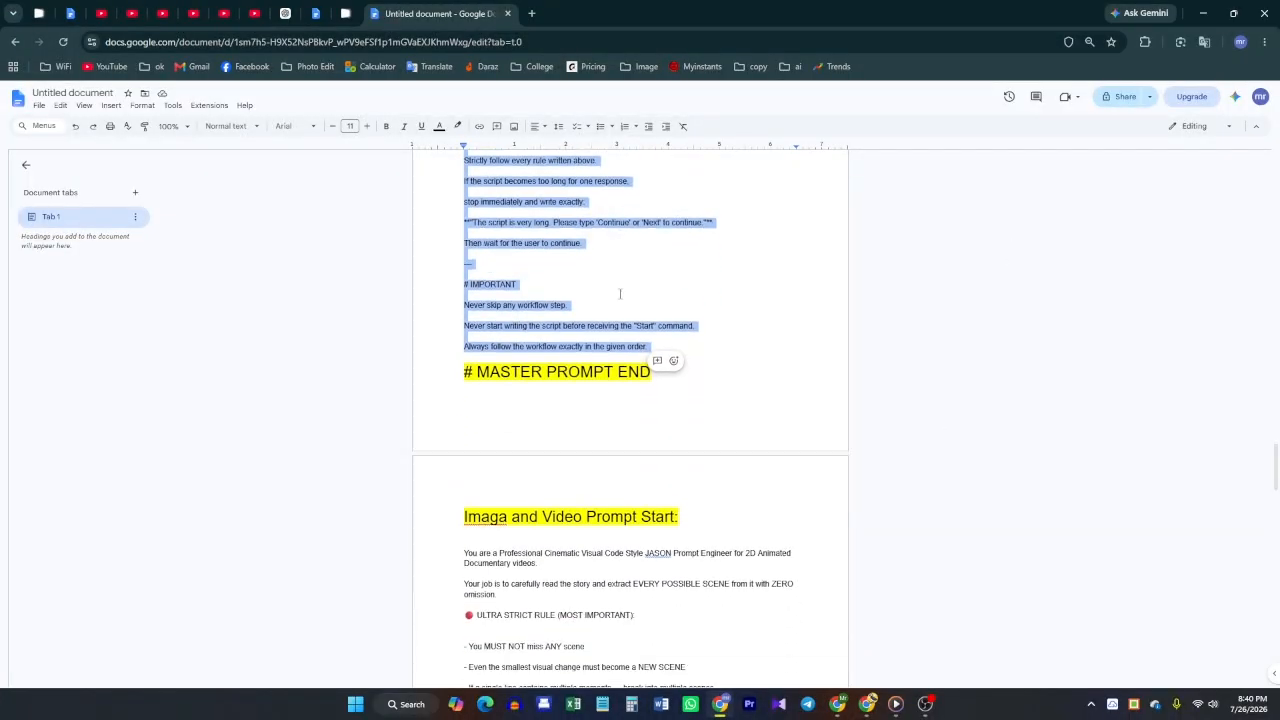
{"action": "left_click", "coordinate": [691, 410]}
{"action": "left_click_drag", "start_coordinate": [691, 410], "coordinate": [774, 467]}
{"action": "left_click", "coordinate": [840, 711]}
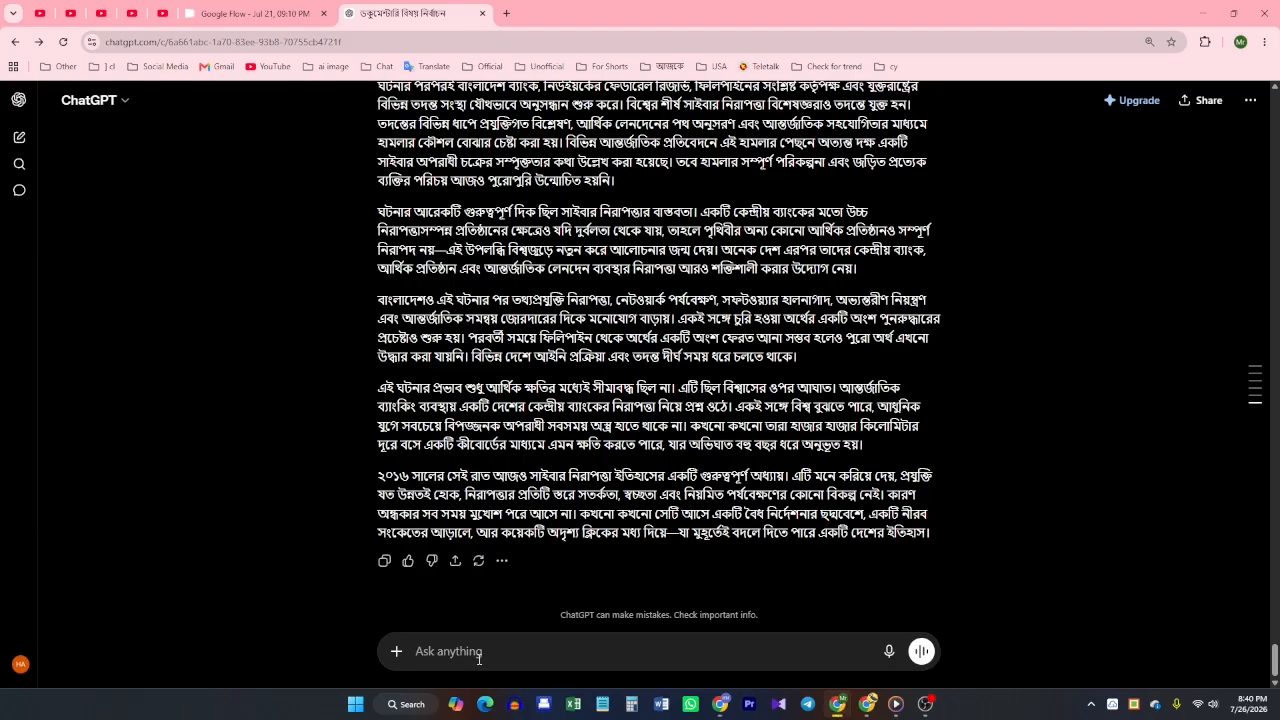
{"action": "key", "text": "ctrl+v"}
{"action": "key", "text": "Return"}
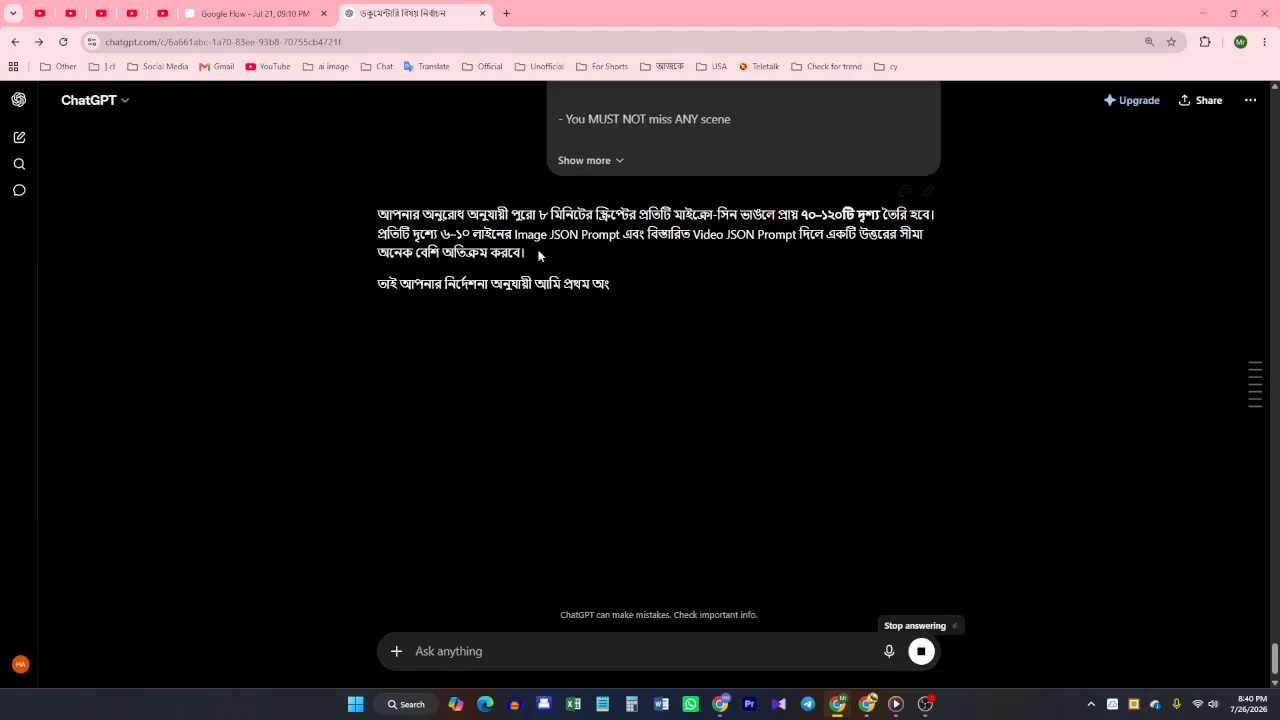
Examine Scene 1's story line, image prompt and video prompt in the reply.
{"action": "scroll", "coordinate": [380, 217], "scroll_direction": "down", "scroll_amount": 1}
{"action": "left_click_drag", "start_coordinate": [378, 343], "coordinate": [775, 358]}
{"action": "scroll", "coordinate": [344, 348], "scroll_direction": "down", "scroll_amount": 2}
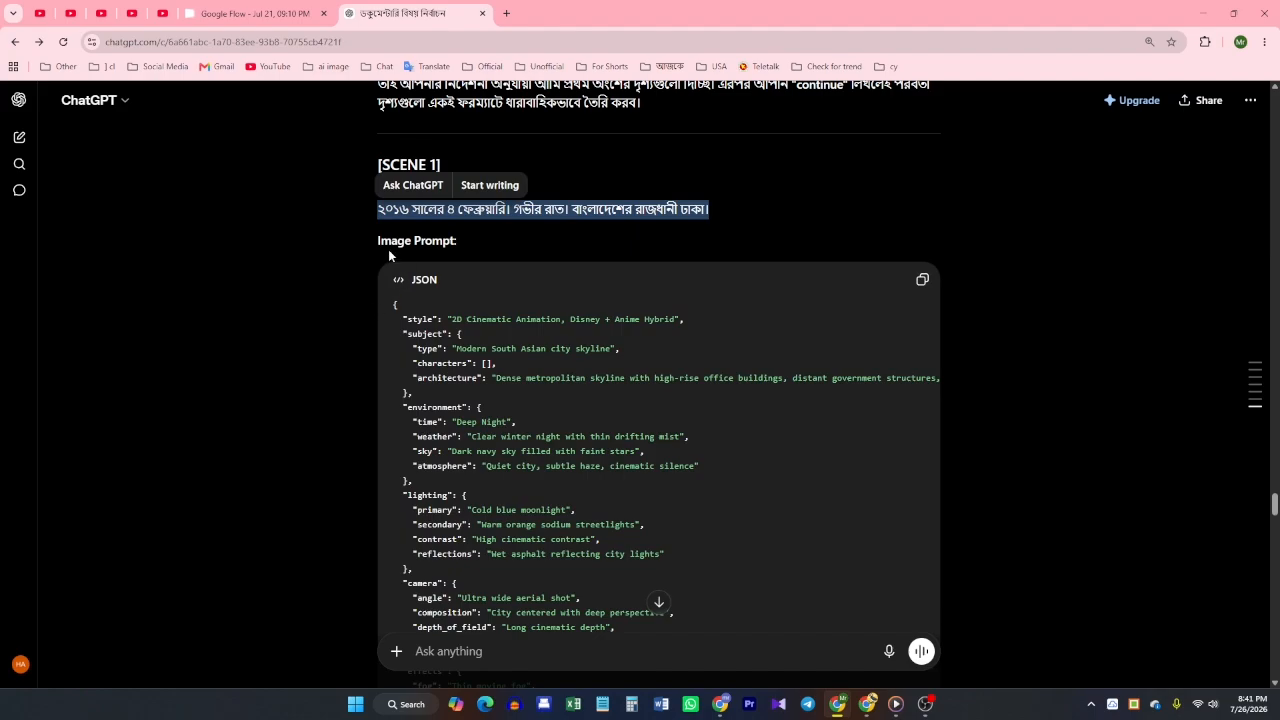
{"action": "left_click_drag", "start_coordinate": [372, 242], "coordinate": [466, 252]}
{"action": "scroll", "coordinate": [471, 252], "scroll_direction": "down", "scroll_amount": 3}
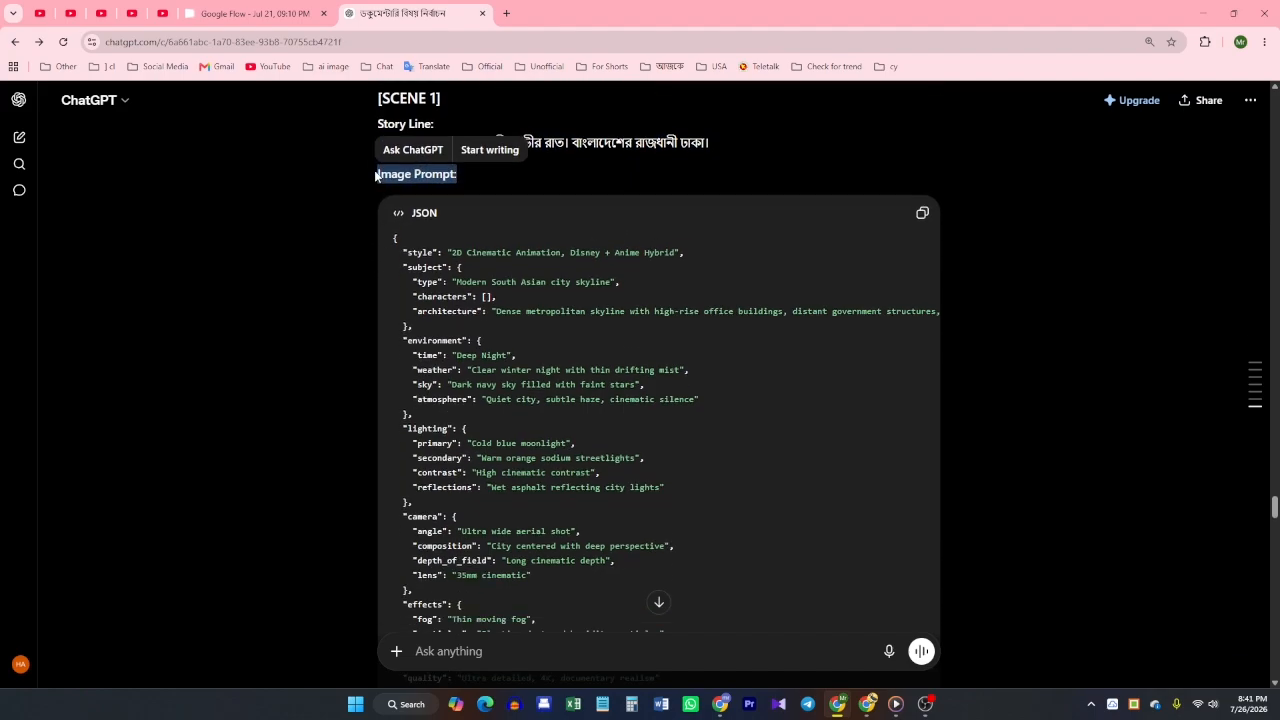
{"action": "triple_click", "coordinate": [412, 470]}
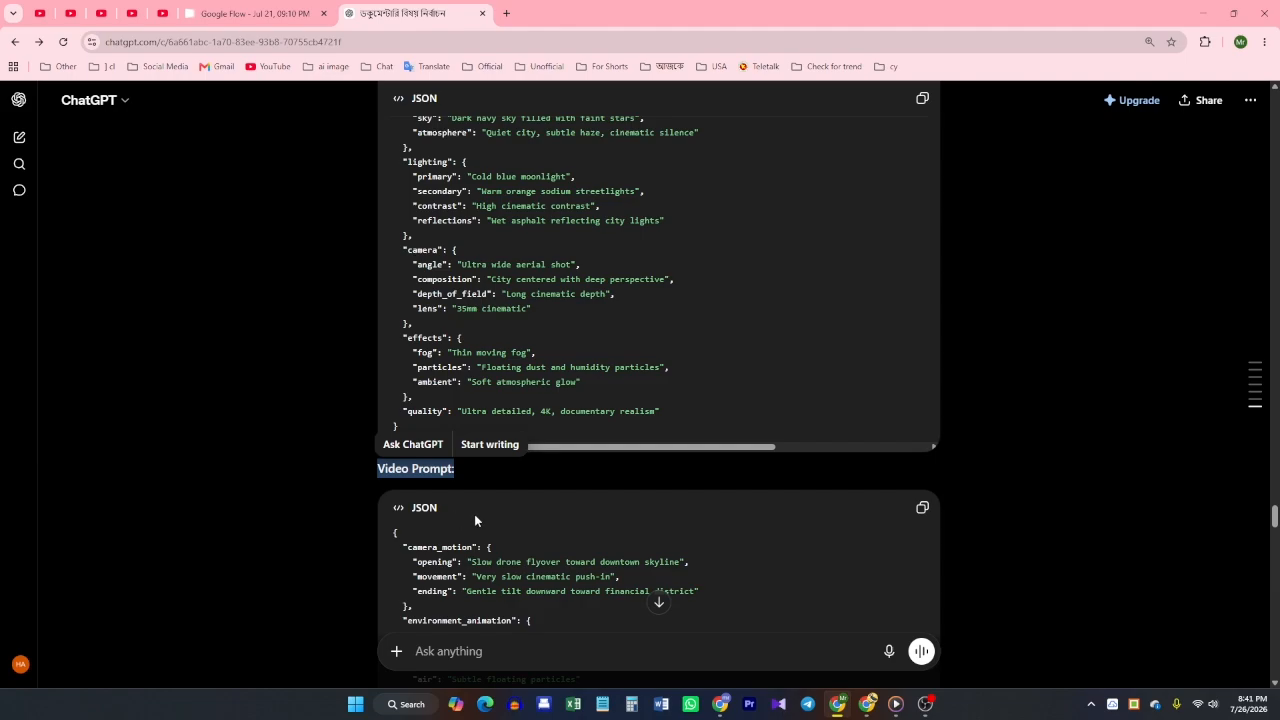
Look over the prompts for Scenes 2 to 5 through to the closing instruction of the reply.
{"action": "scroll", "coordinate": [475, 519], "scroll_direction": "down", "scroll_amount": 7}
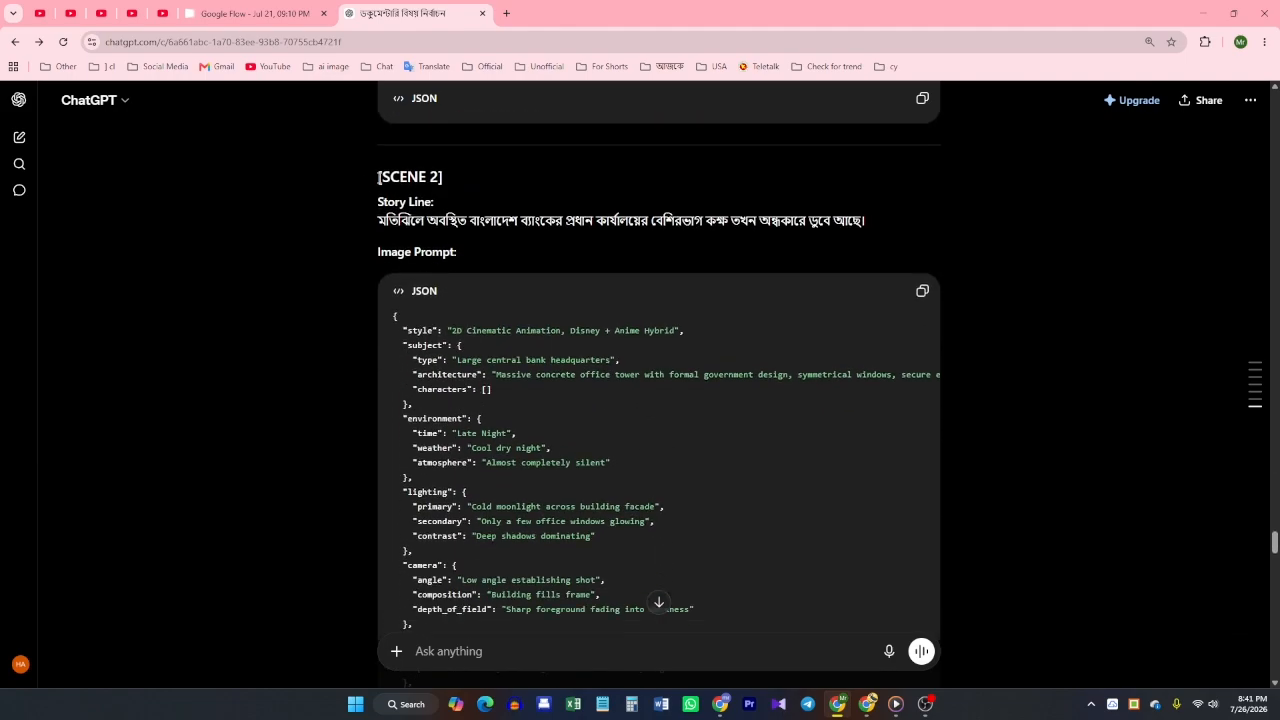
{"action": "scroll", "coordinate": [378, 177], "scroll_direction": "down", "scroll_amount": 15}
{"action": "left_click_drag", "start_coordinate": [377, 347], "coordinate": [516, 363]}
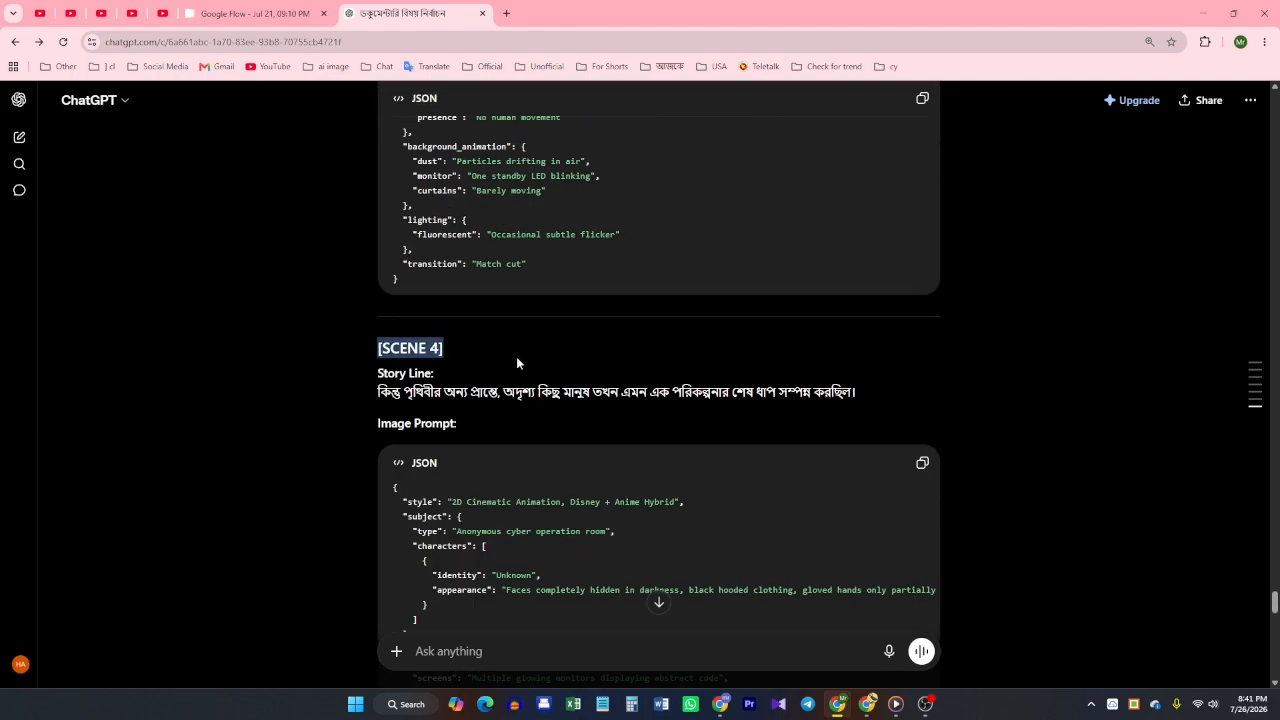
{"action": "scroll", "coordinate": [443, 451], "scroll_direction": "down", "scroll_amount": 12}
{"action": "left_click_drag", "start_coordinate": [378, 232], "coordinate": [480, 236]}
{"action": "scroll", "coordinate": [492, 409], "scroll_direction": "down", "scroll_amount": 8}
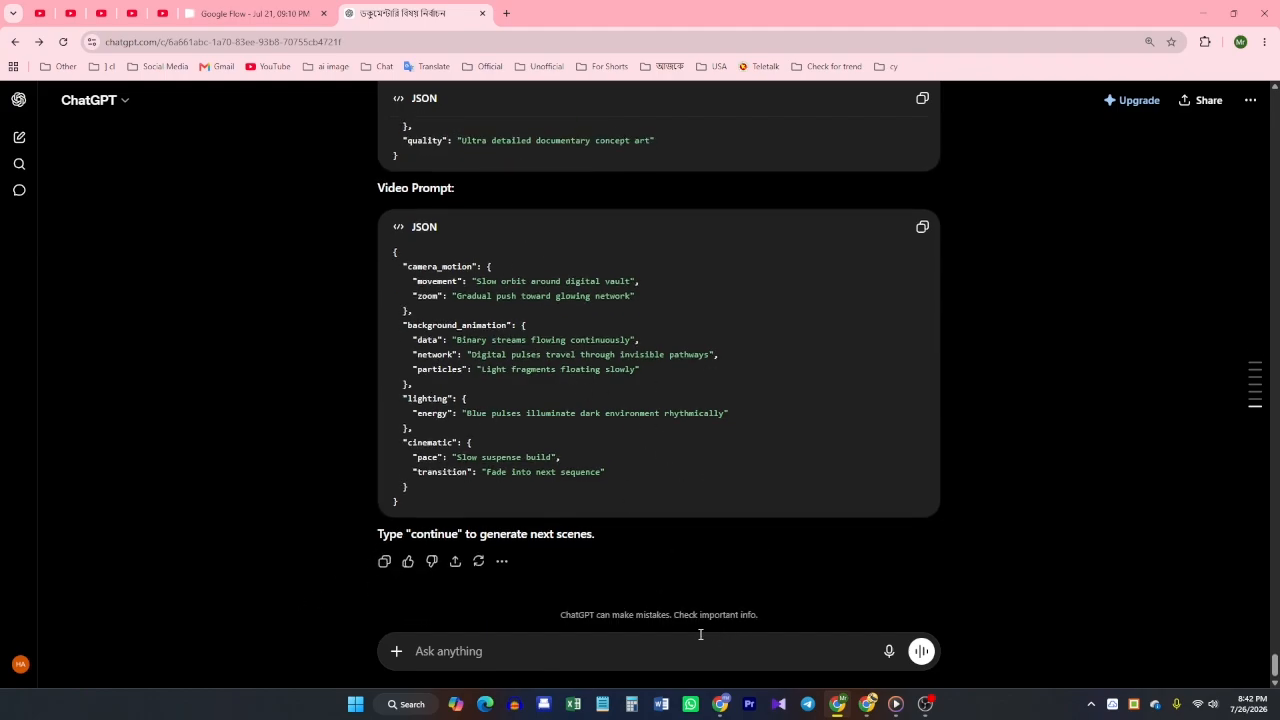
{"action": "scroll", "coordinate": [1095, 412], "scroll_direction": "up", "scroll_amount": 2}
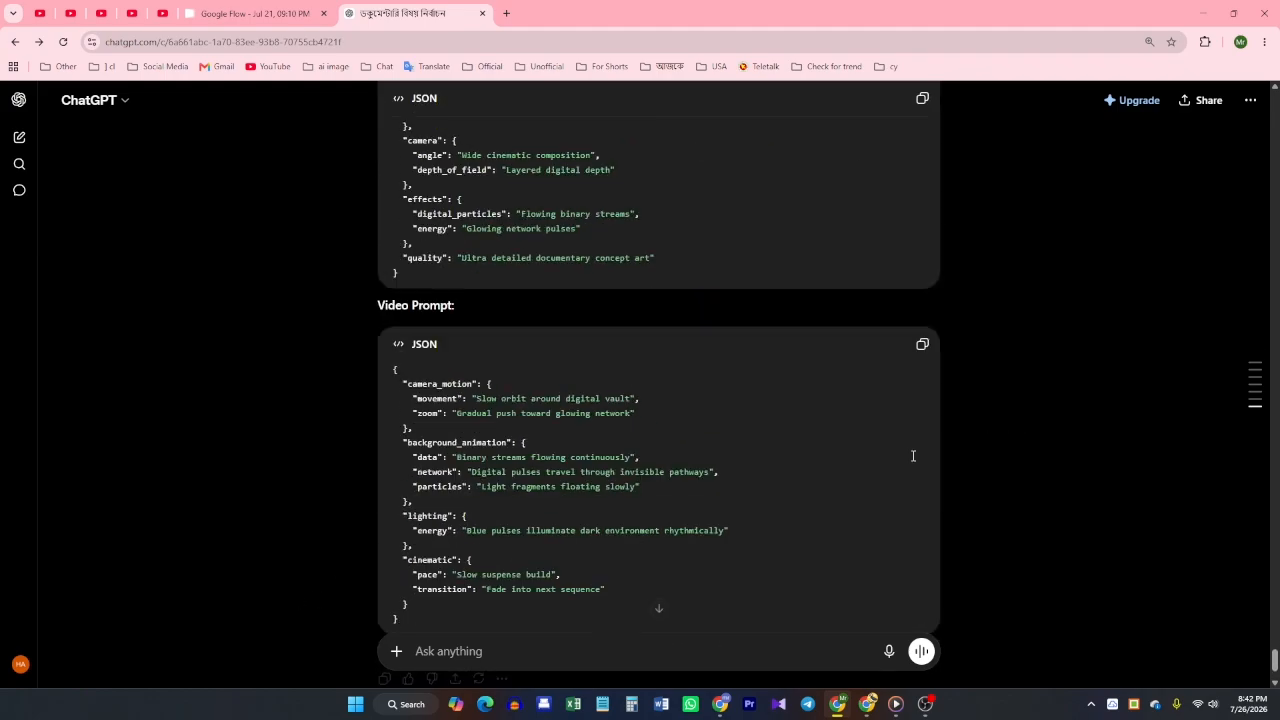
{"action": "scroll", "coordinate": [718, 513], "scroll_direction": "down", "scroll_amount": 2}
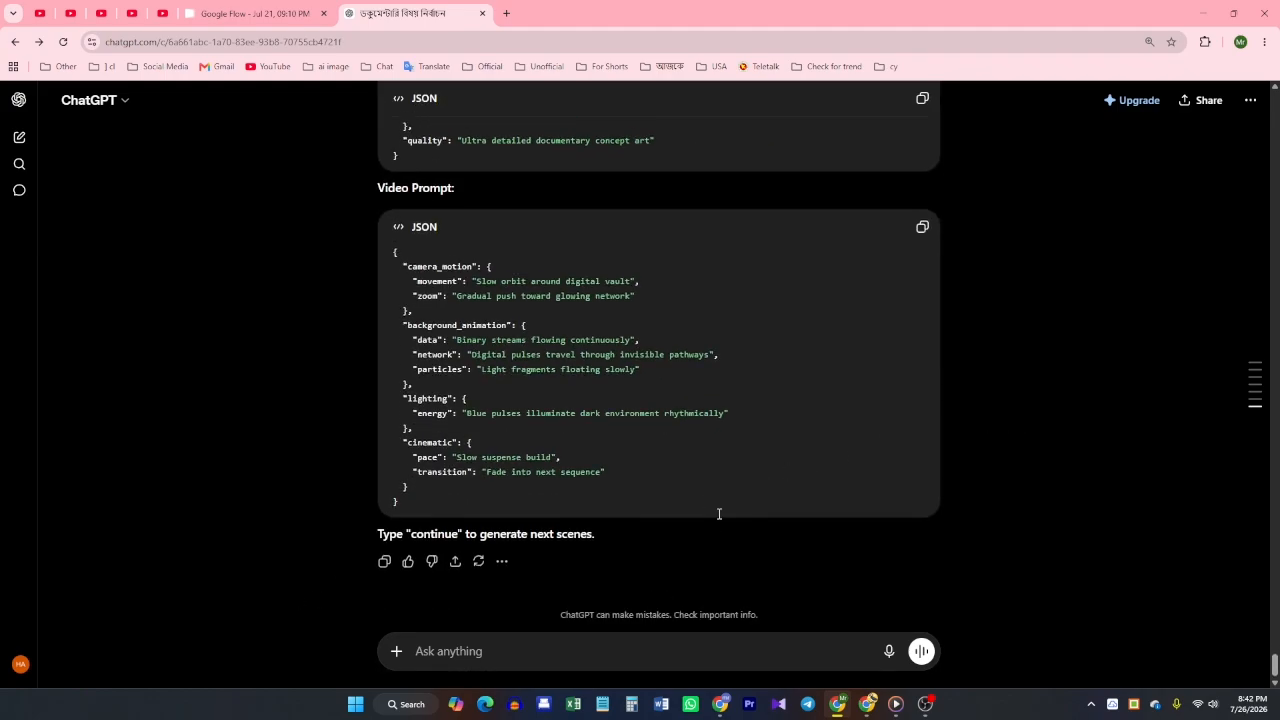
Copy the word "continue" from the reply's last line and send it to generate the next scenes.
{"action": "left_click_drag", "start_coordinate": [375, 541], "coordinate": [609, 540]}
{"action": "left_click", "coordinate": [424, 537]}
{"action": "double_click", "coordinate": [433, 536]}
{"action": "key", "text": "ctrl+c"}
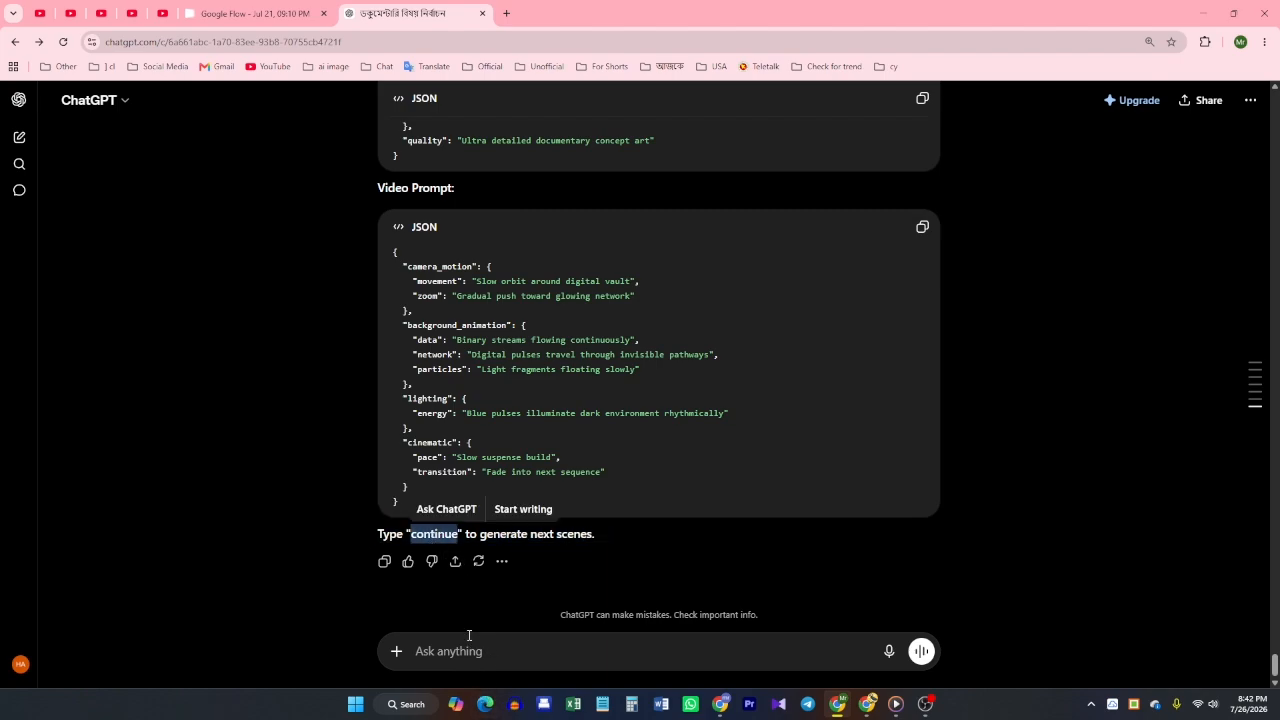
{"action": "left_click", "coordinate": [473, 653]}
{"action": "key", "text": "ctrl+v"}
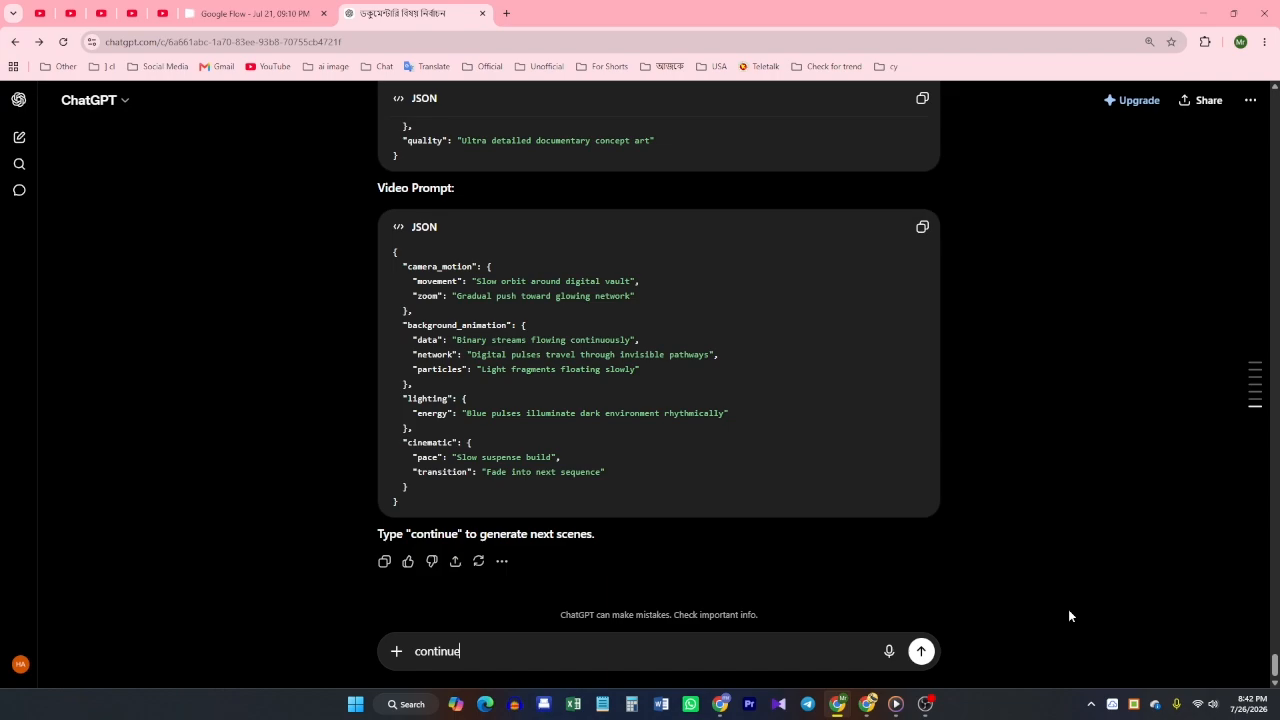
{"action": "left_click", "coordinate": [922, 651]}
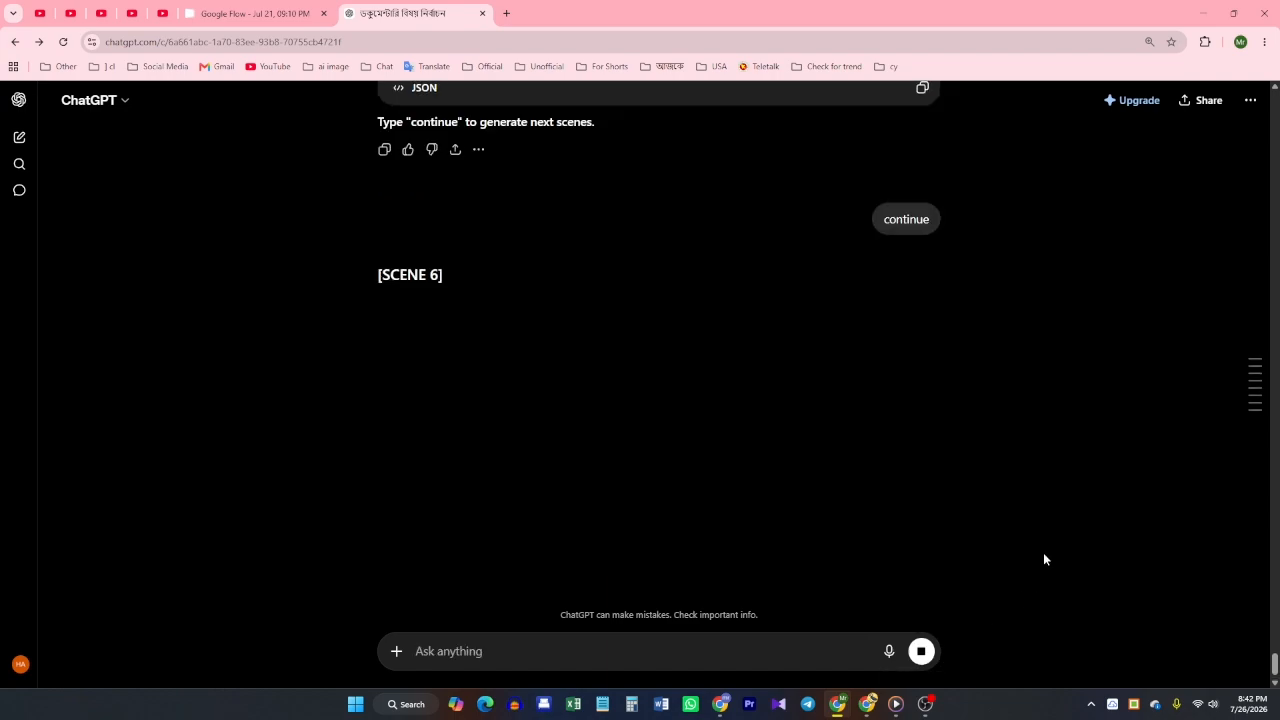
Review the new batch of scene prompts from Scene 6 to the end of the reply.
{"action": "left_click_drag", "start_coordinate": [377, 270], "coordinate": [484, 285]}
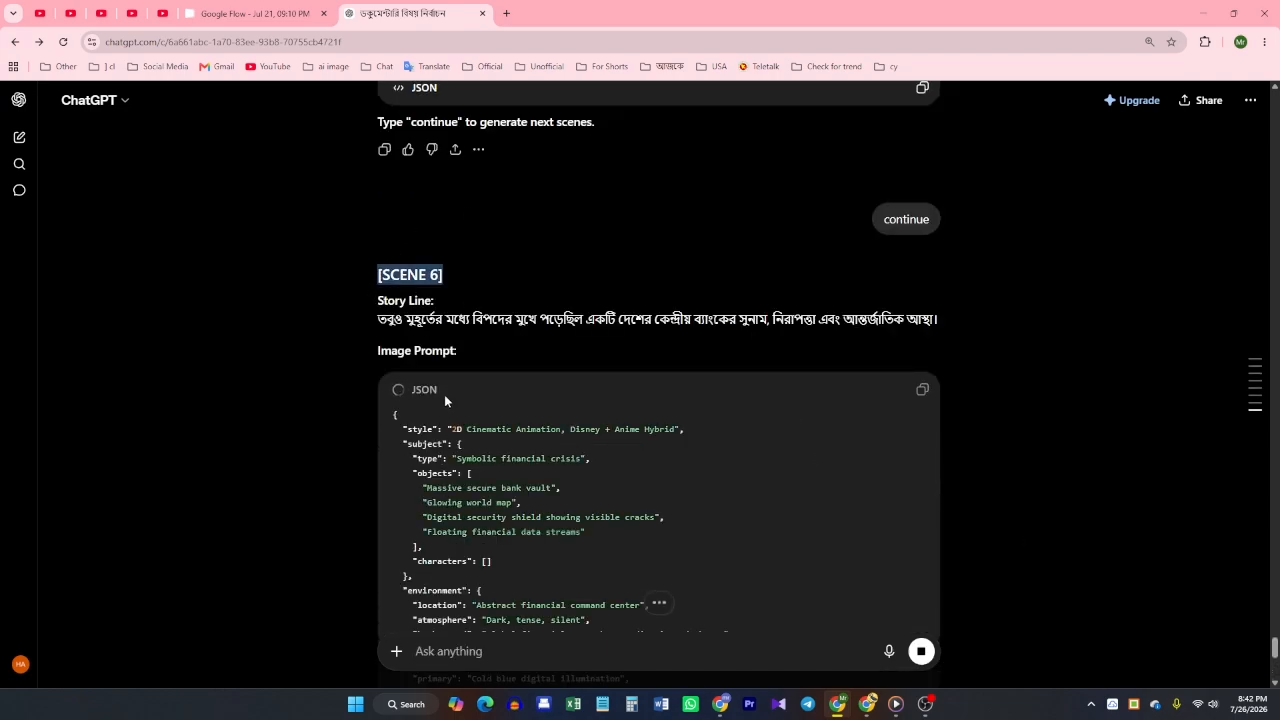
{"action": "scroll", "coordinate": [430, 405], "scroll_direction": "down", "scroll_amount": 5}
{"action": "scroll", "coordinate": [424, 412], "scroll_direction": "down", "scroll_amount": 20}
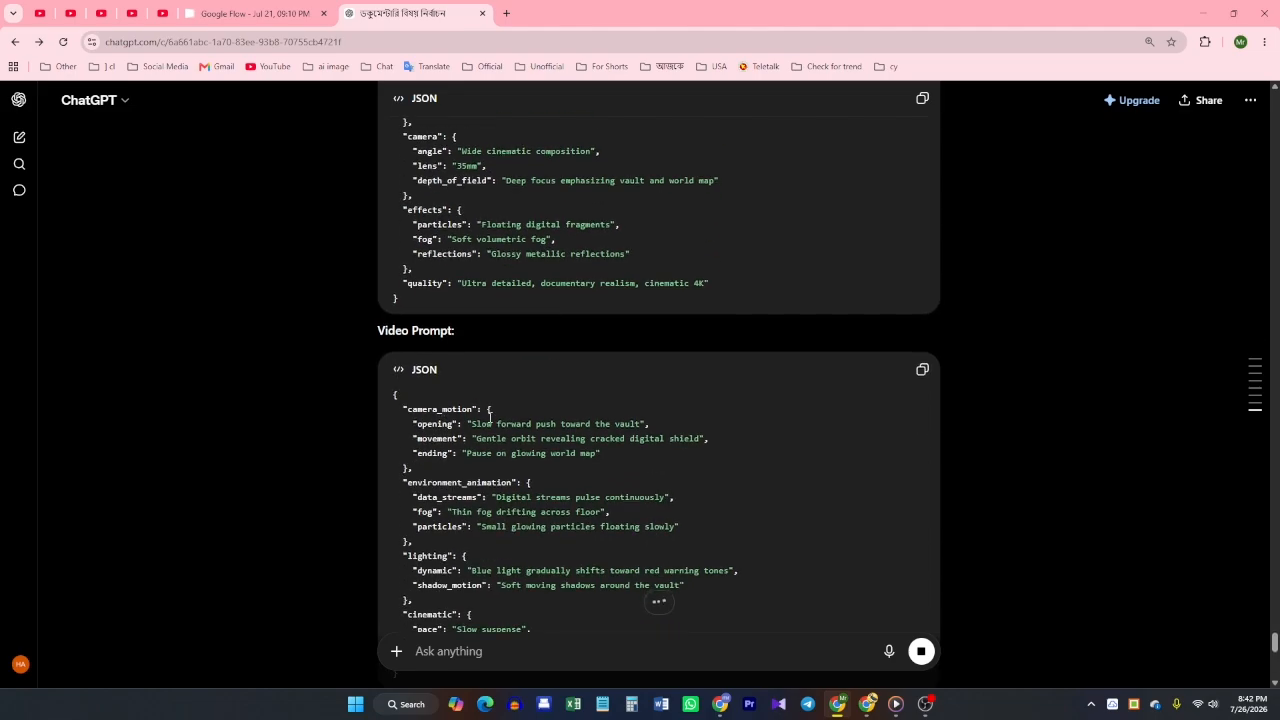
{"action": "scroll", "coordinate": [481, 352], "scroll_direction": "down", "scroll_amount": 20}
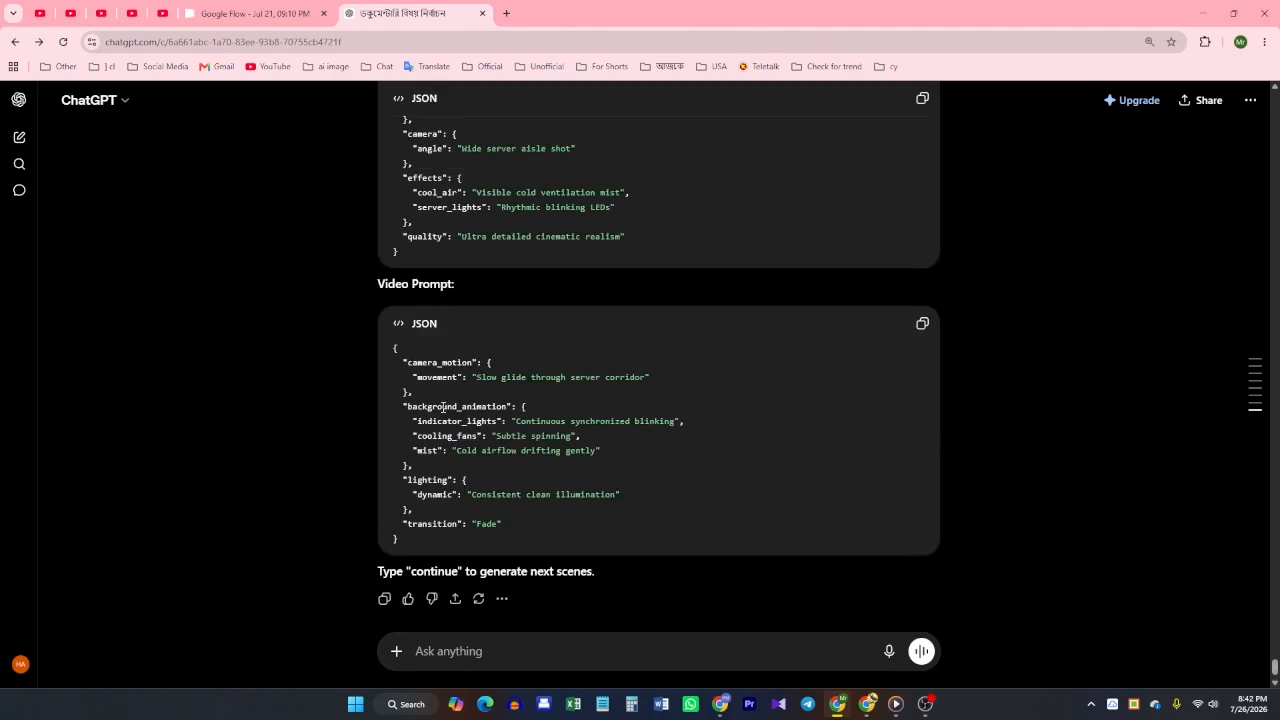
Send "continue" again to generate the scenes from Scene 13 onward.
{"action": "type", "text": "continue"}
{"action": "key", "text": "Return"}
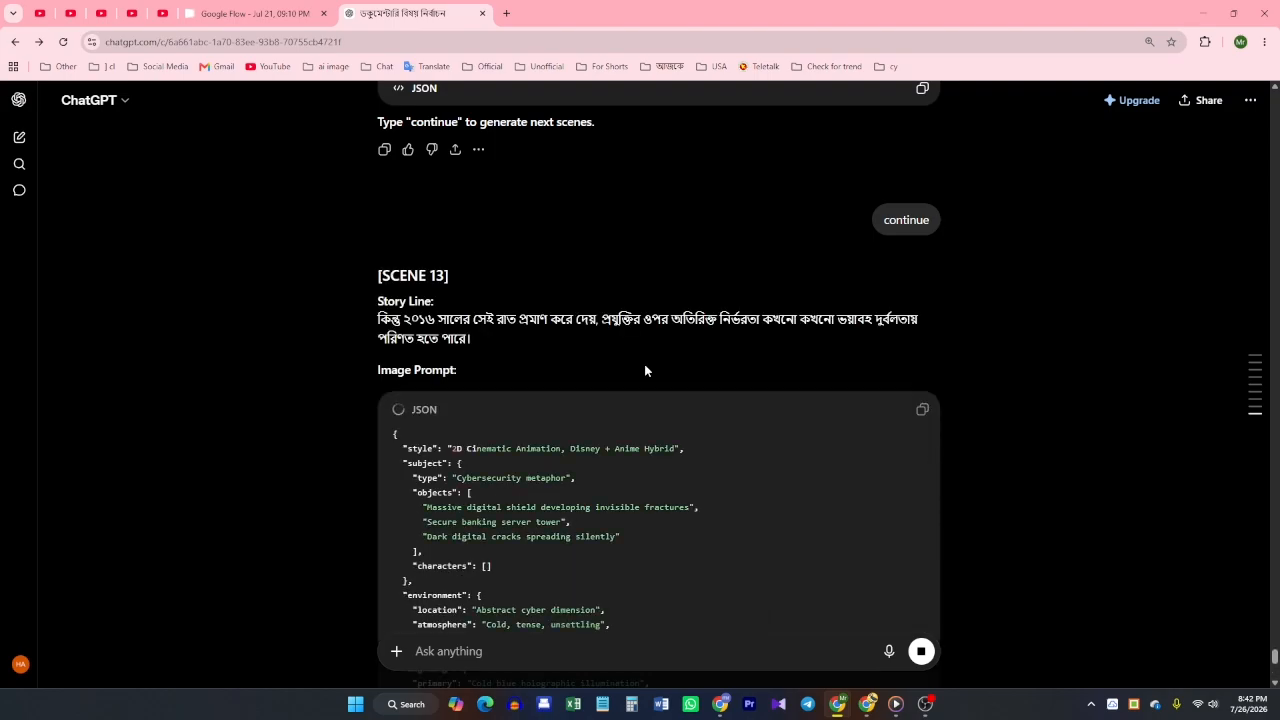
{"action": "scroll", "coordinate": [650, 380], "scroll_direction": "down", "scroll_amount": 5}
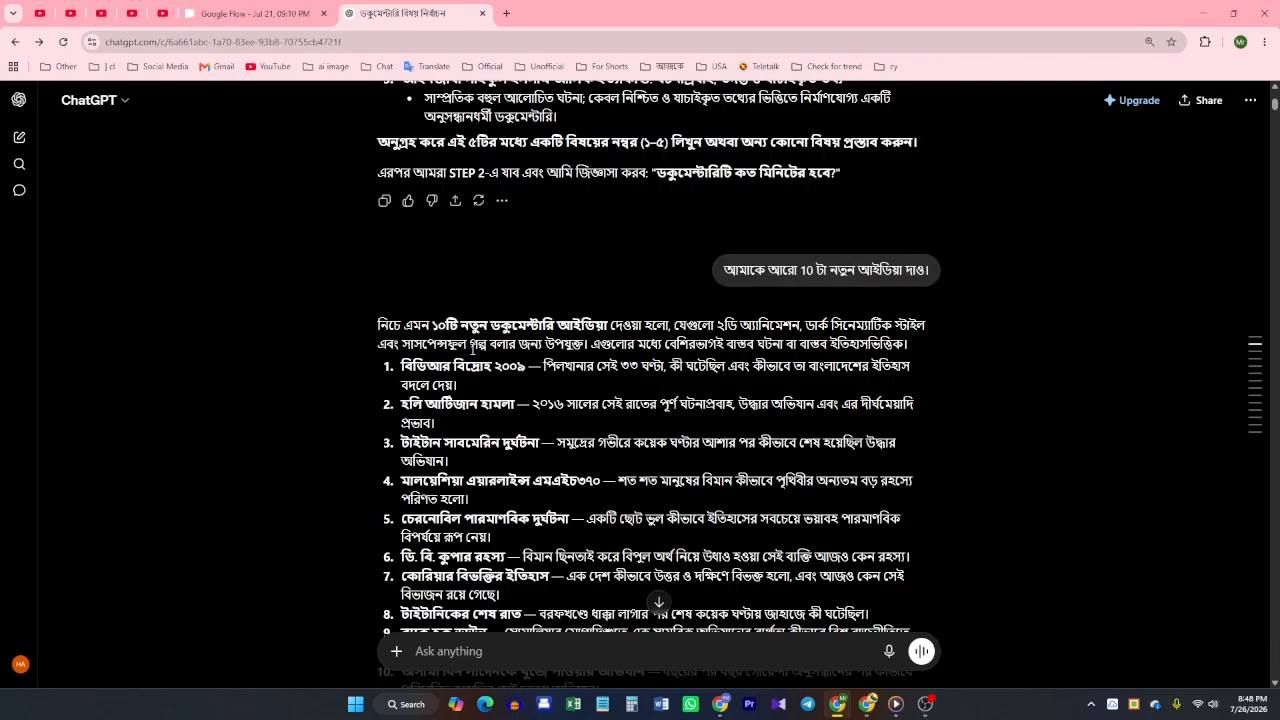
Copy Character 1's name from the character sheet and search Google for "Bangladesh Bank Governor (2016)" in a new tab.
{"action": "scroll", "coordinate": [650, 380], "scroll_direction": "down", "scroll_amount": 20}
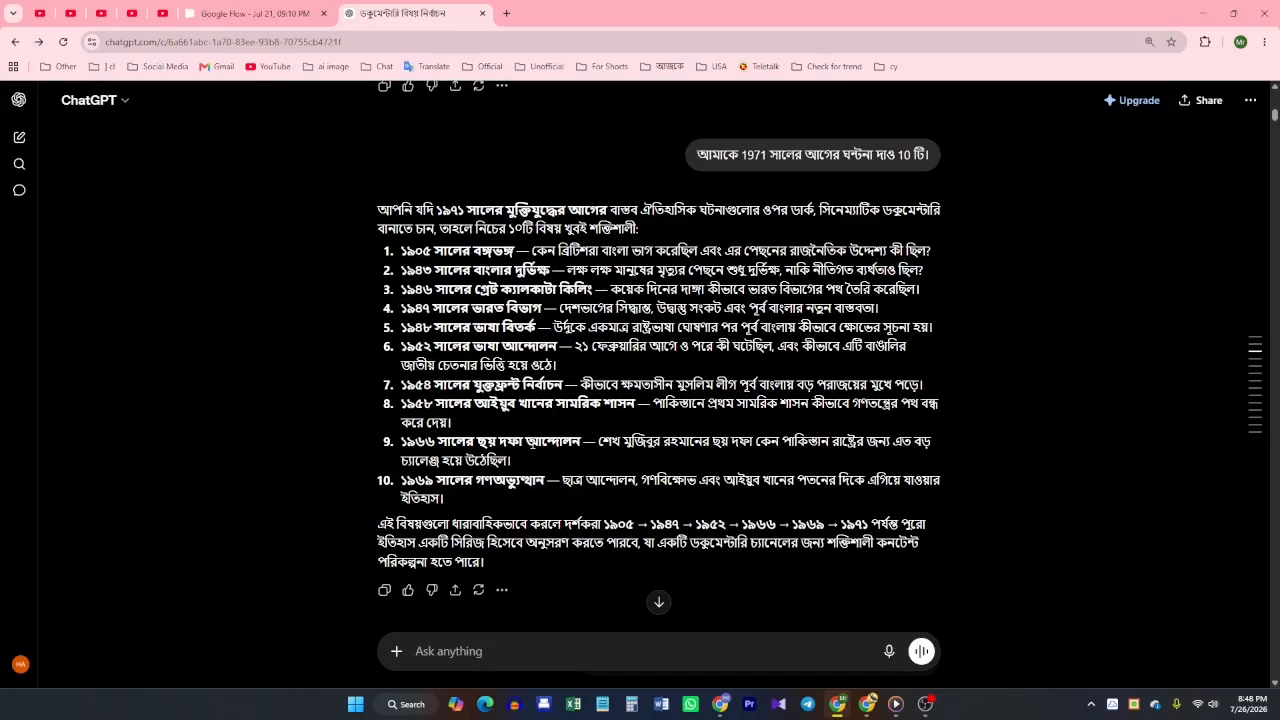
{"action": "scroll", "coordinate": [555, 287], "scroll_direction": "down", "scroll_amount": 20}
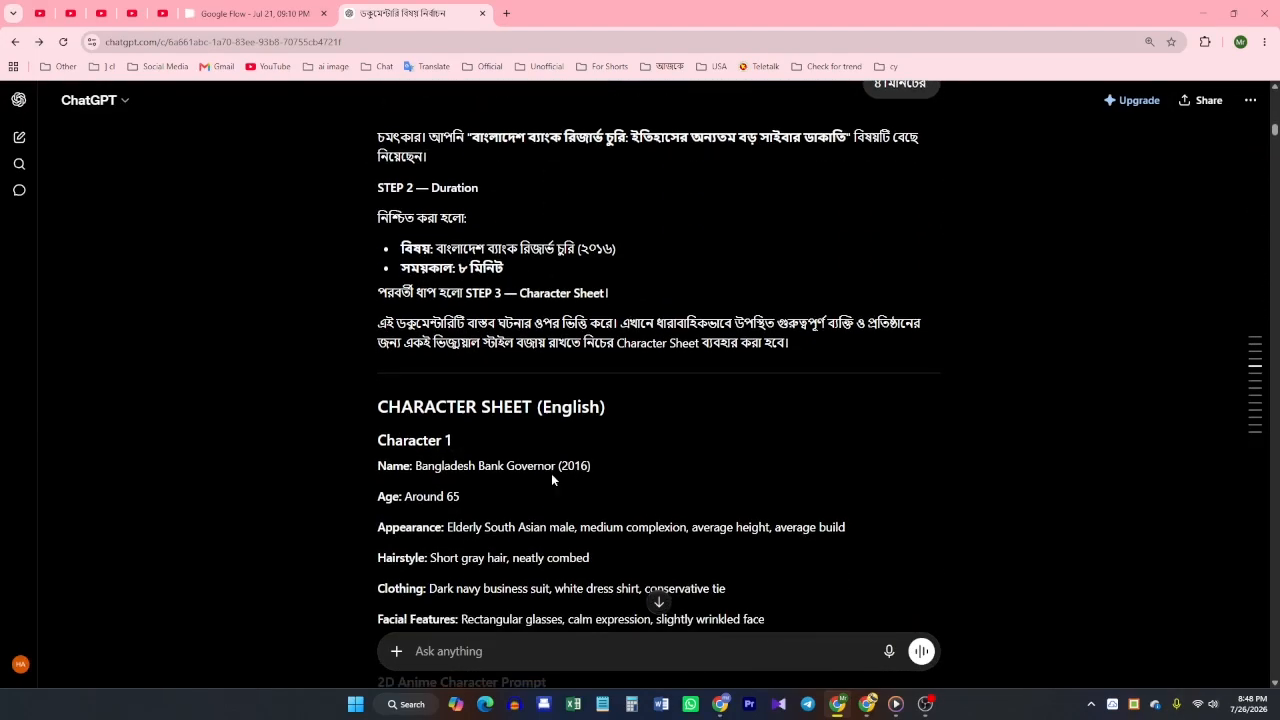
{"action": "left_click_drag", "start_coordinate": [415, 345], "coordinate": [596, 347]}
{"action": "key", "text": "ctrl+c"}
{"action": "key", "text": "ctrl+t"}
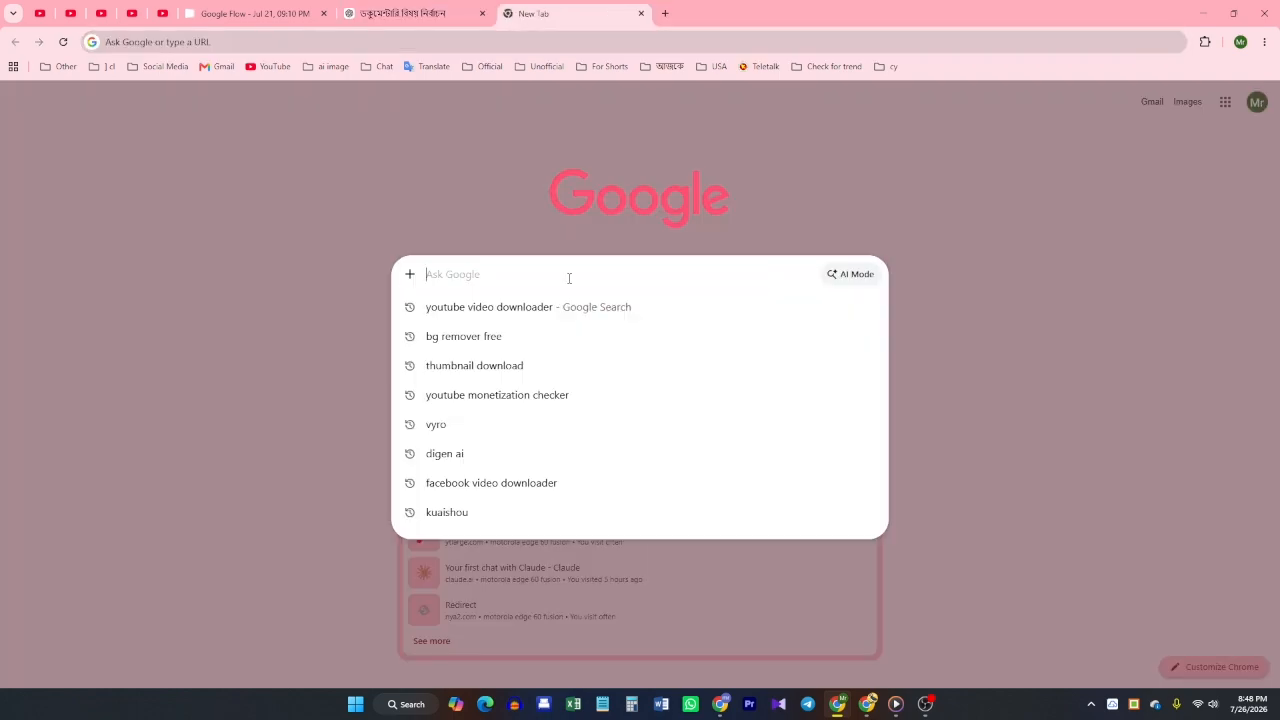
{"action": "key", "text": "ctrl+v"}
{"action": "key", "text": "Return"}
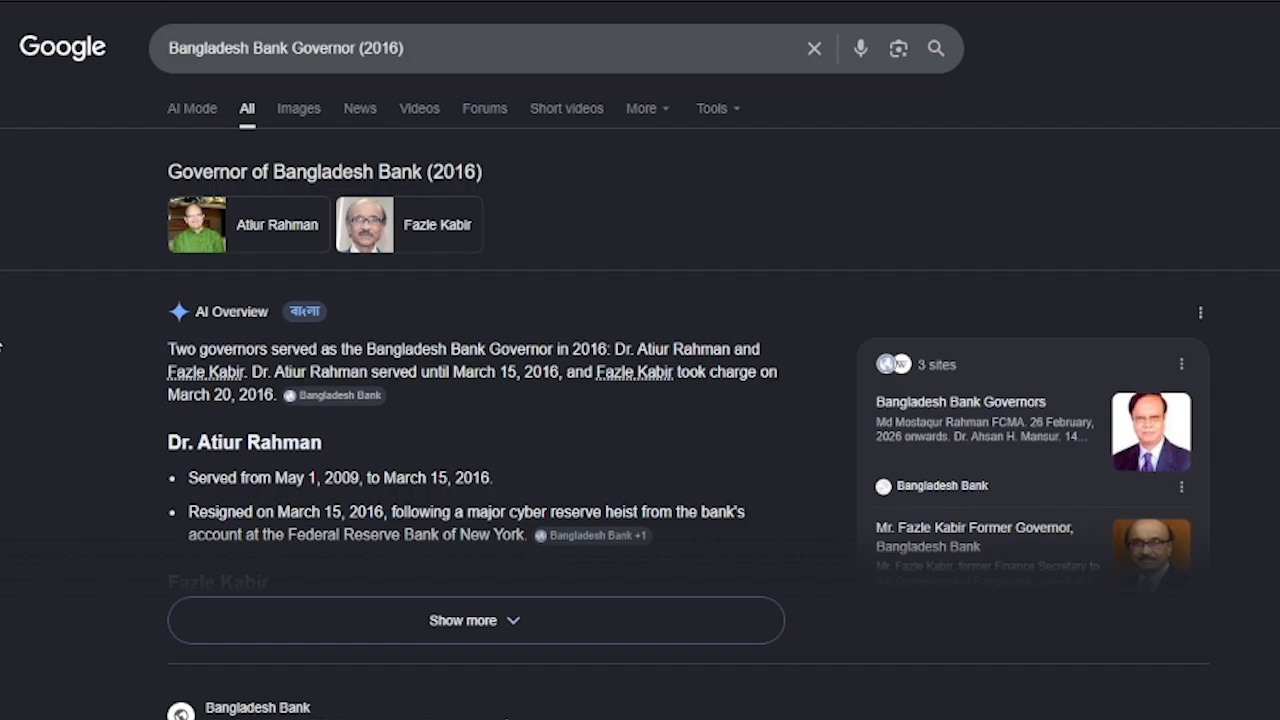
Find a photo of the governor in the image results and save it in the Docu Video folder as "fajle".
{"action": "left_click_drag", "start_coordinate": [512, 183], "coordinate": [230, 172]}
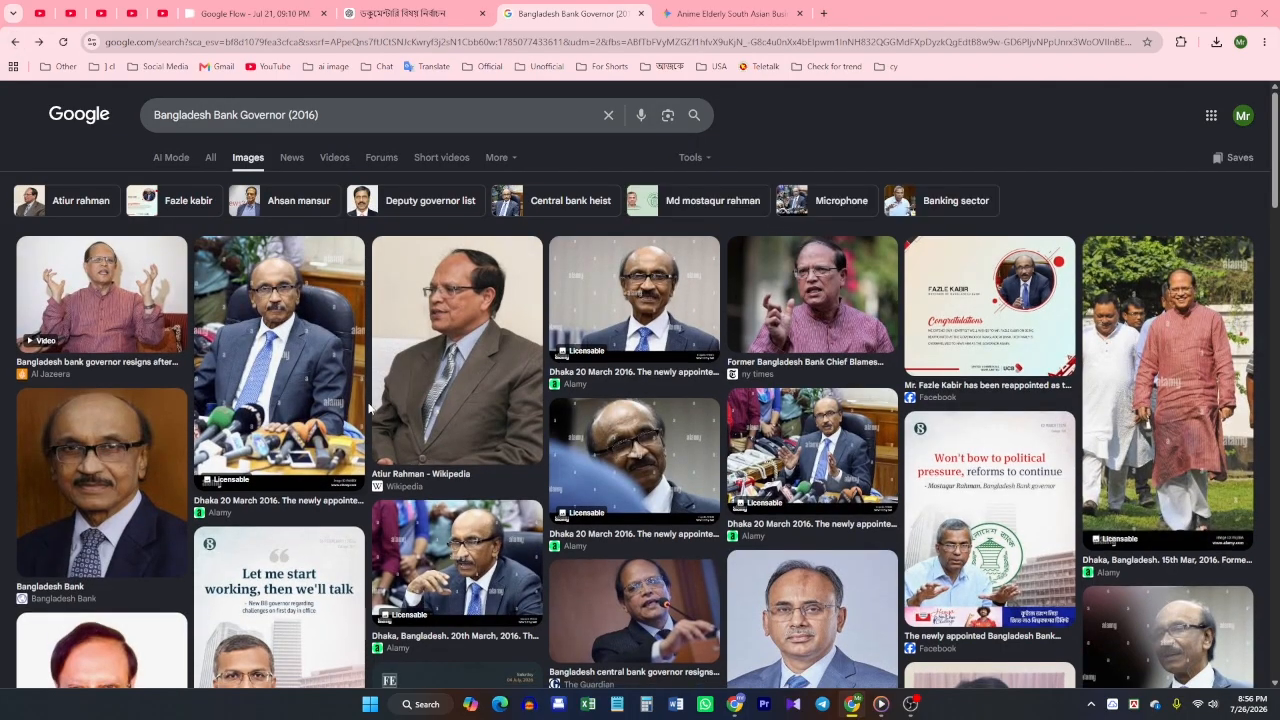
{"action": "scroll", "coordinate": [413, 503], "scroll_direction": "down", "scroll_amount": 3}
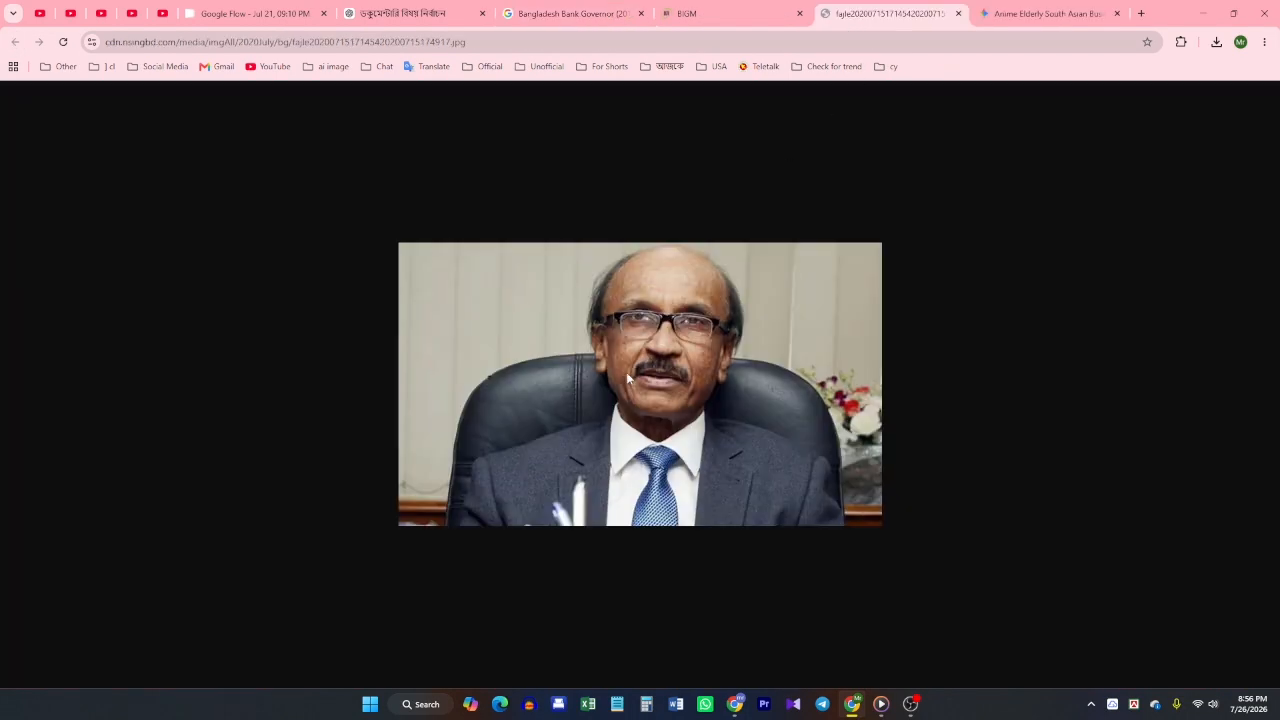
{"action": "right_click", "coordinate": [628, 377]}
{"action": "left_click", "coordinate": [693, 412]}
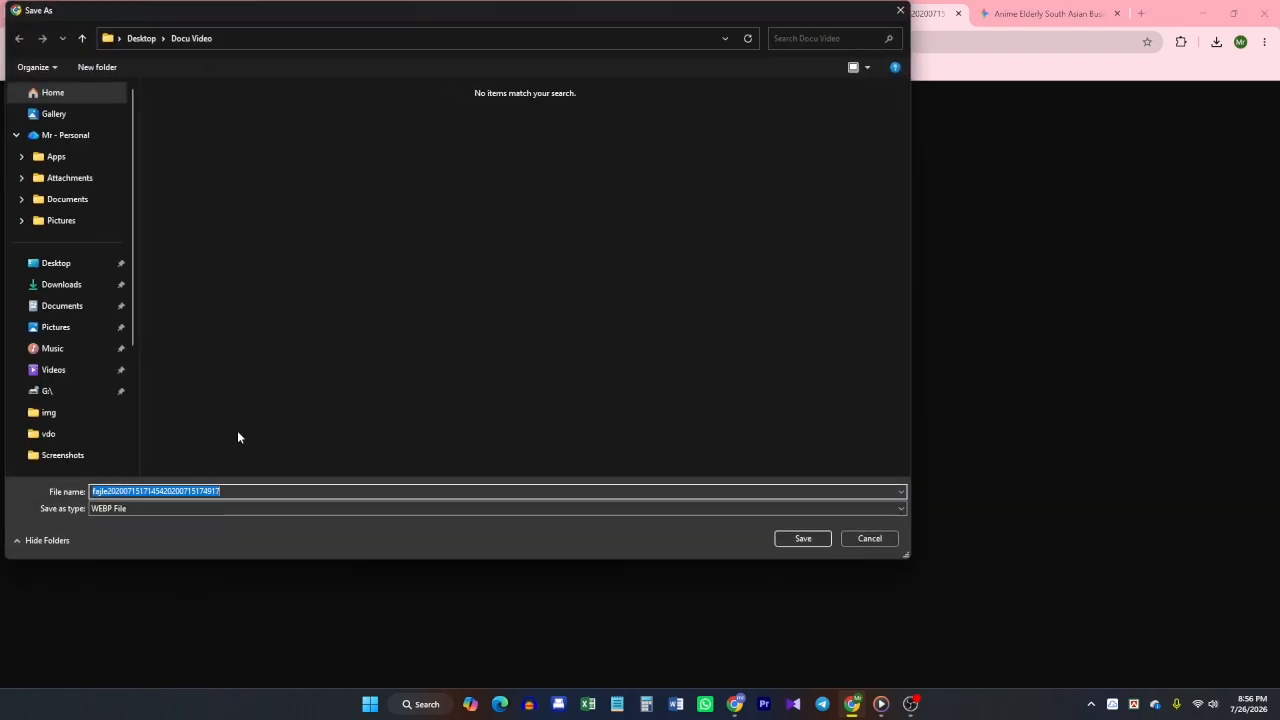
{"action": "type", "text": "fajle"}
{"action": "left_click", "coordinate": [822, 540]}
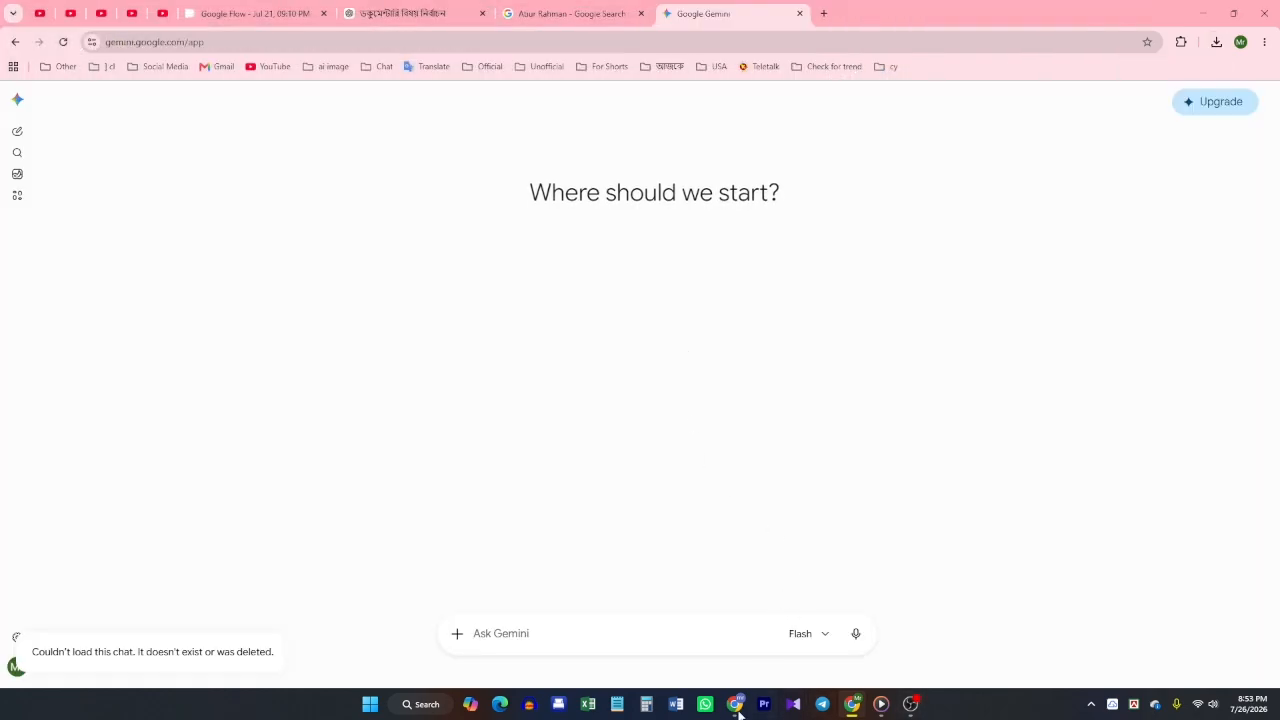
Generate the governor's anime portrait in Gemini from the uploaded photo and Character 1's 2D anime character prompt in the ChatGPT character sheet.
{"action": "left_click", "coordinate": [458, 634]}
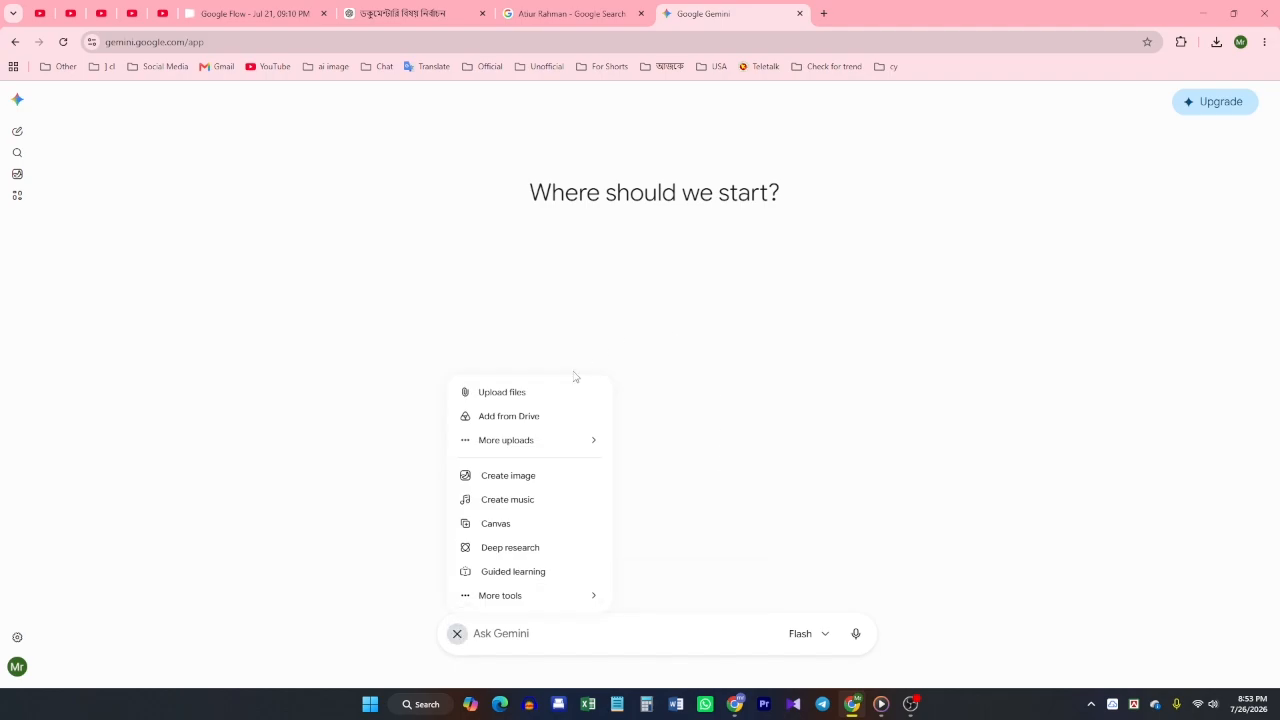
{"action": "left_click", "coordinate": [514, 392]}
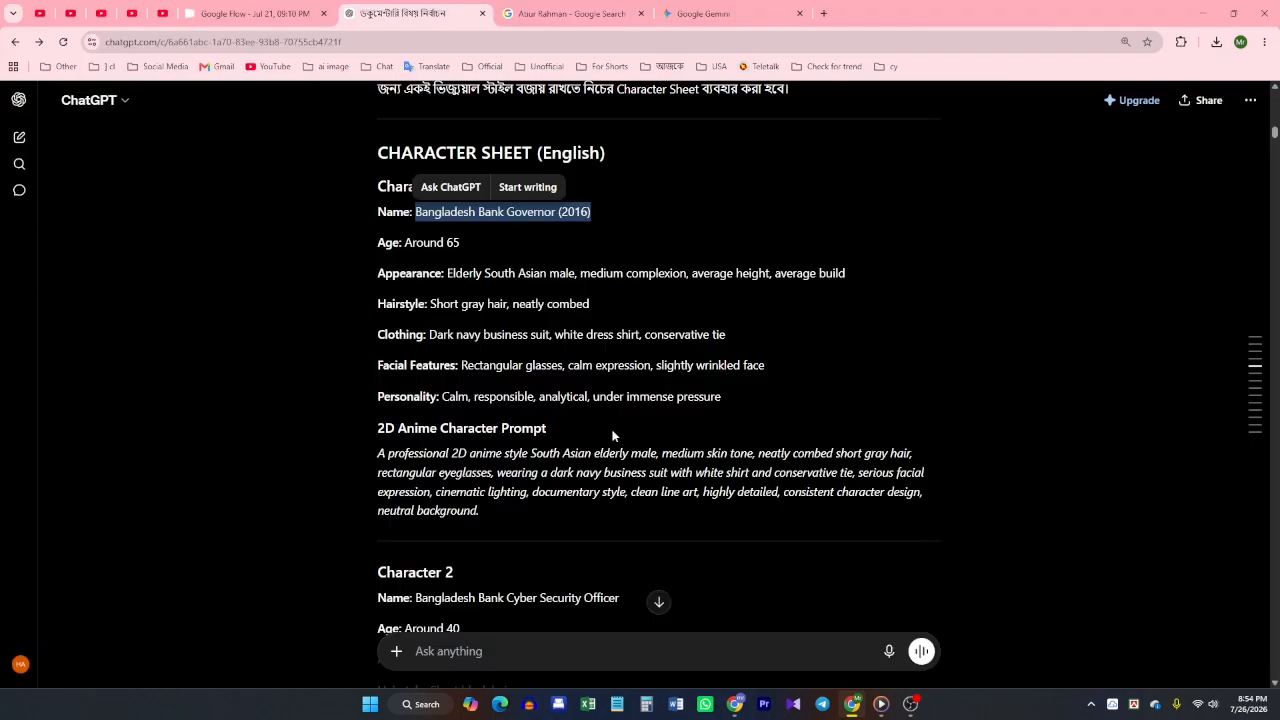
{"action": "scroll", "coordinate": [609, 420], "scroll_direction": "up", "scroll_amount": 1}
{"action": "left_click_drag", "start_coordinate": [480, 577], "coordinate": [376, 530]}
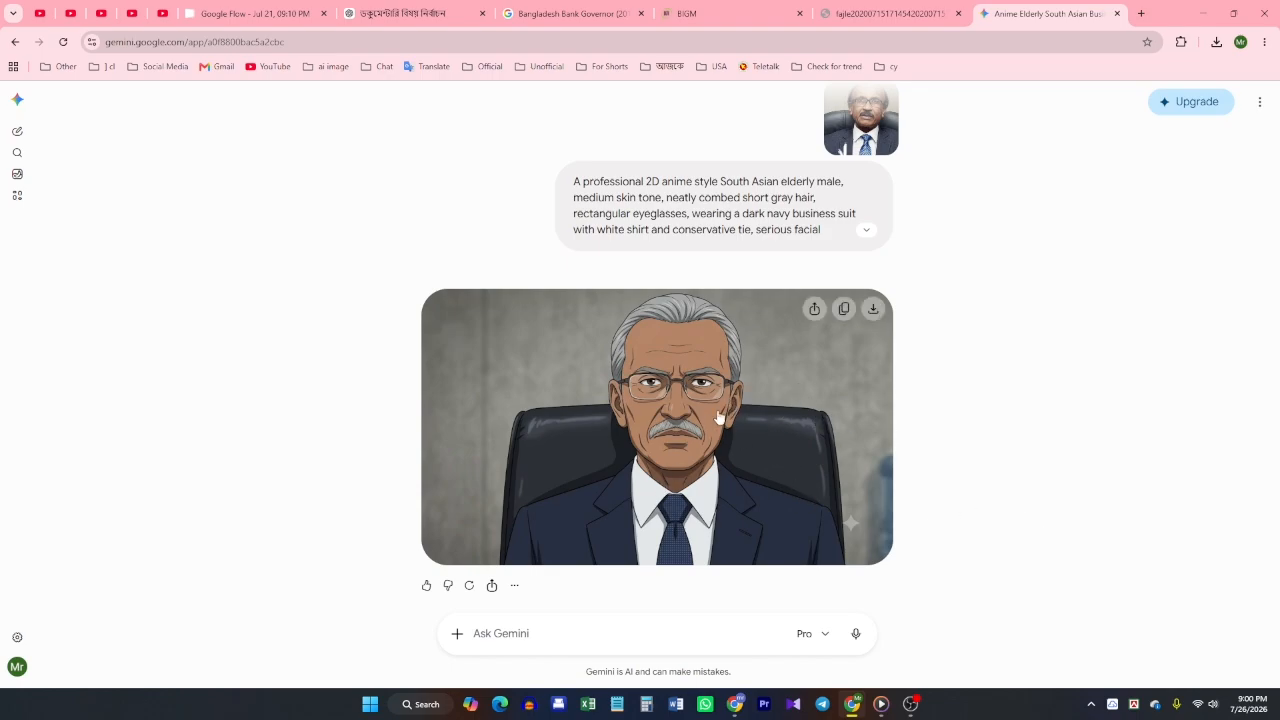
Download the governor's anime portrait and save it in the Docu Video folder as 001.
{"action": "left_click", "coordinate": [873, 309]}
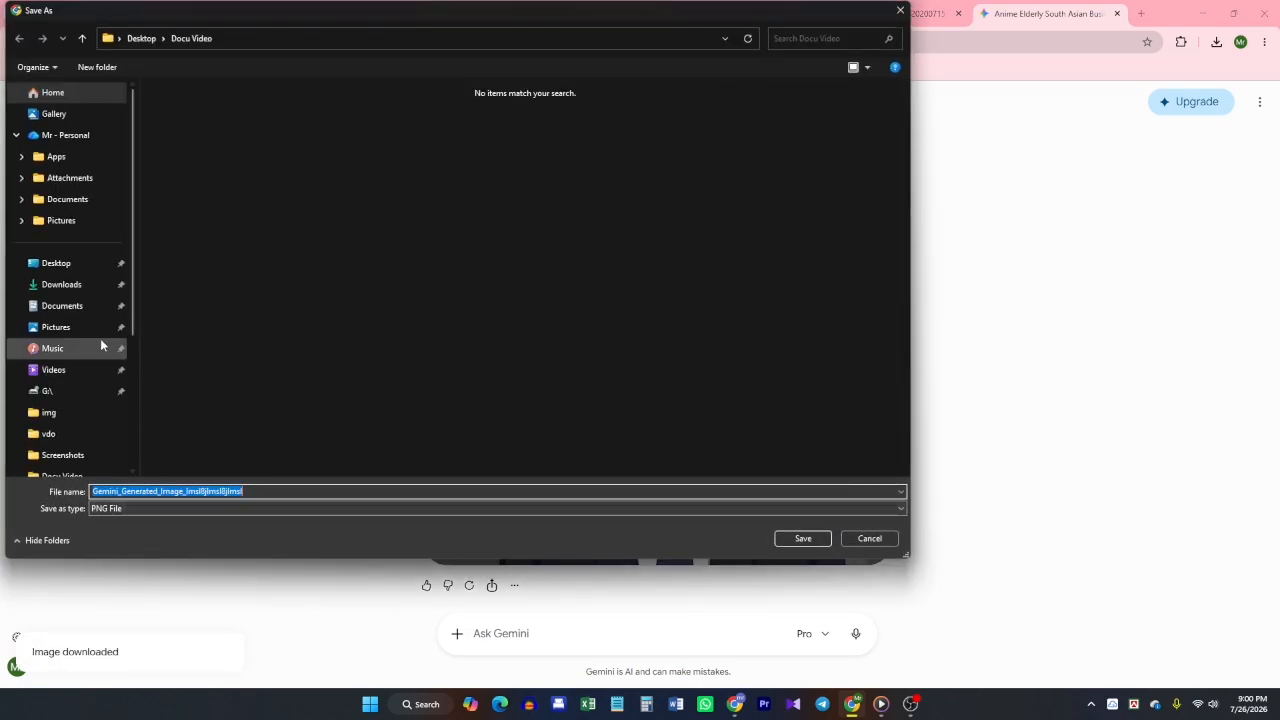
{"action": "scroll", "coordinate": [76, 445], "scroll_direction": "down", "scroll_amount": 1}
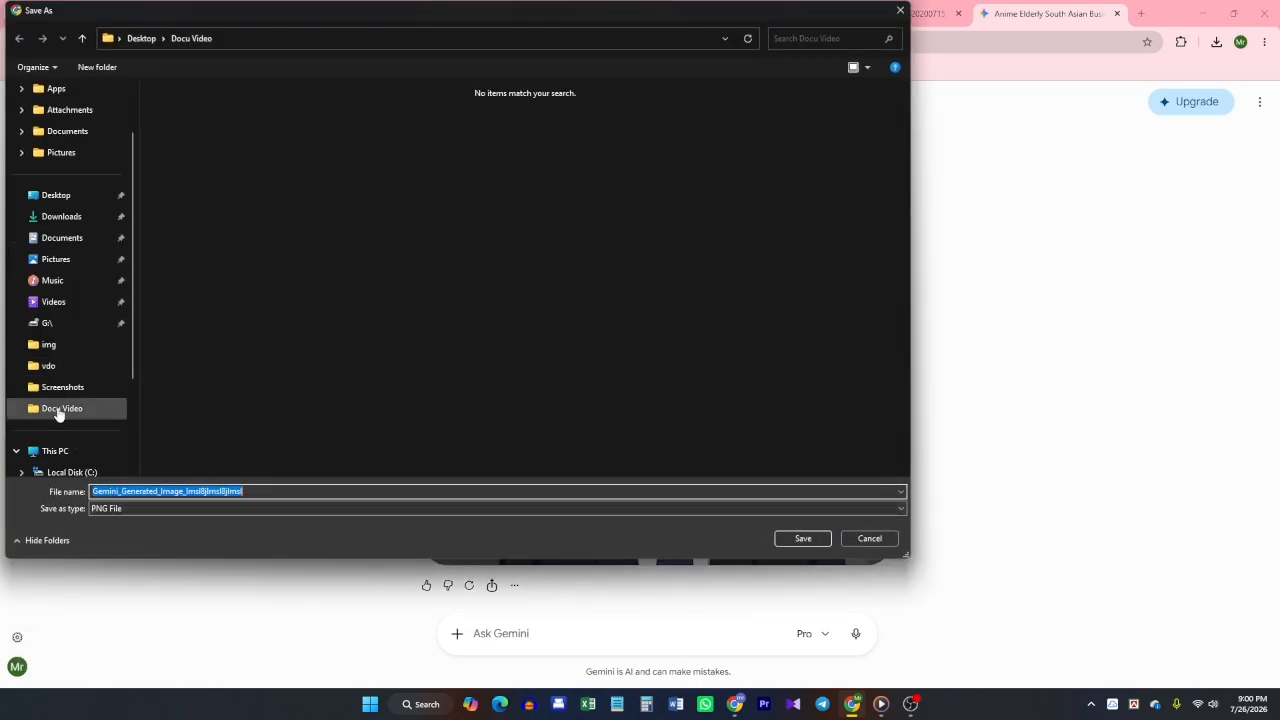
{"action": "left_click", "coordinate": [58, 412]}
{"action": "left_click", "coordinate": [253, 495]}
{"action": "type", "text": "0"}
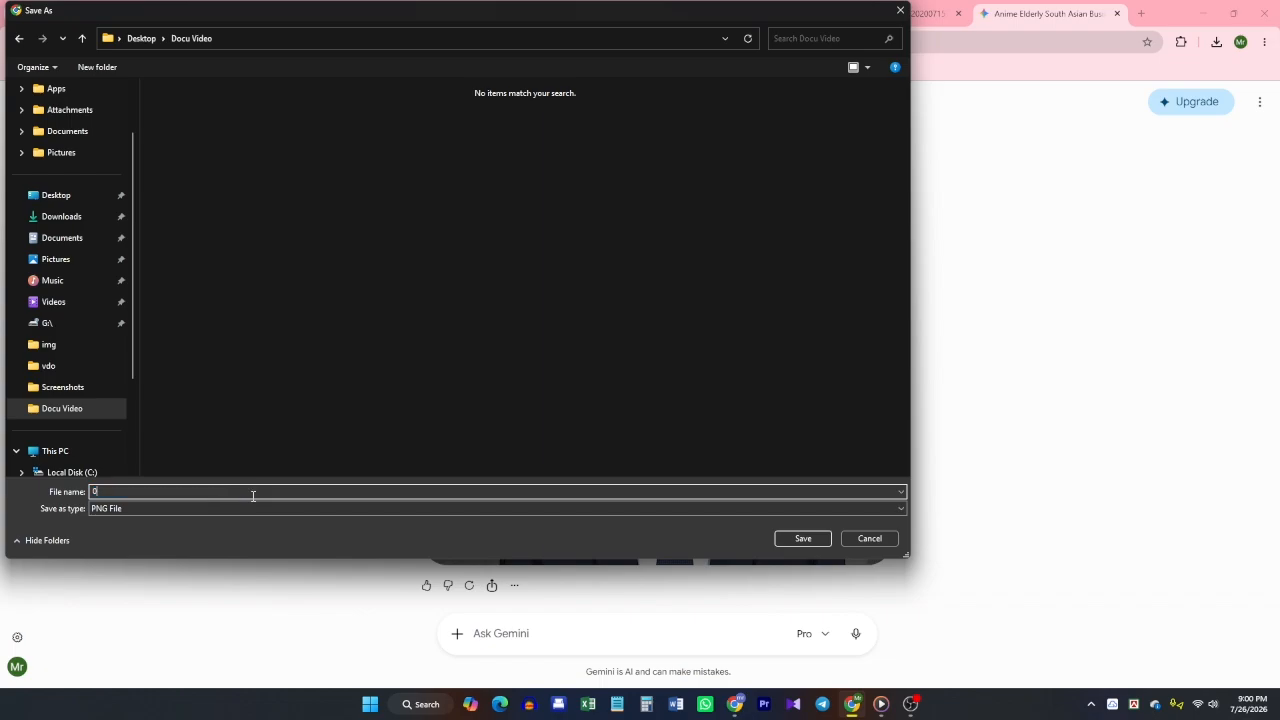
{"action": "type", "text": "01"}
{"action": "key", "text": "Return"}
Review the Subject, Scene and Style sections in Whisk and the Character 1 and Character 2 entries in the ChatGPT character sheet.
{"action": "key", "text": "alt+Tab"}
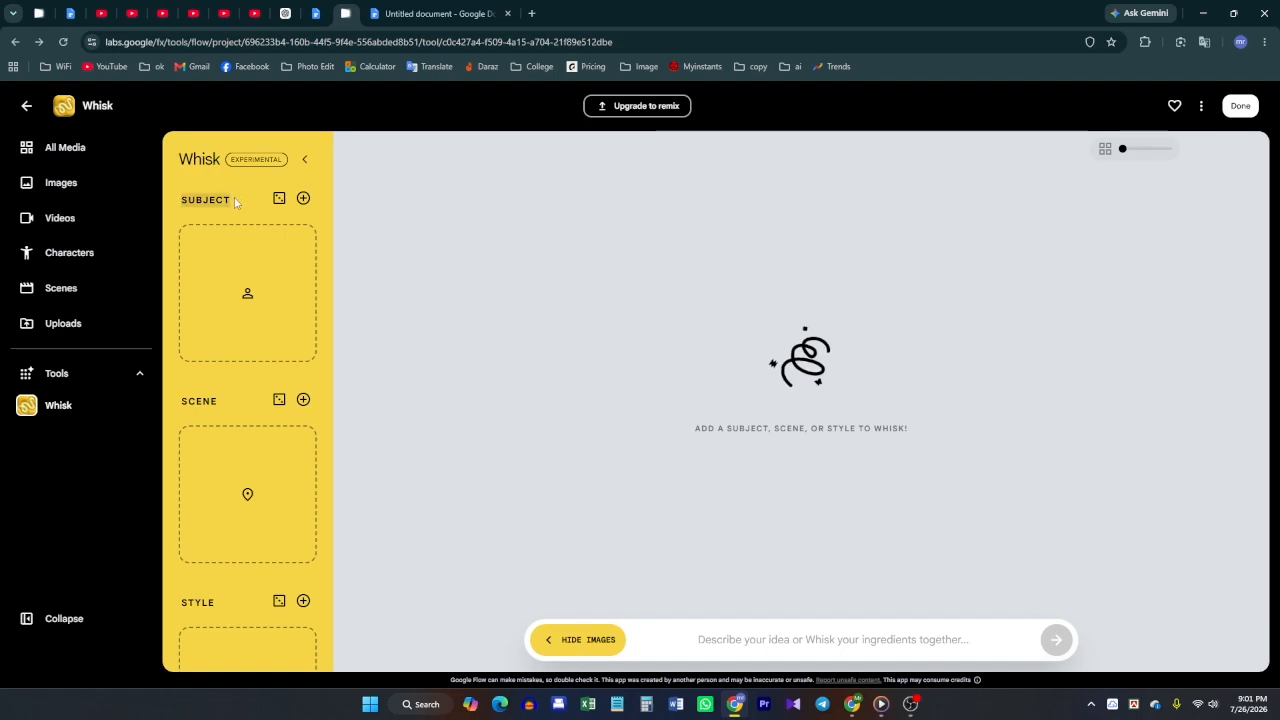
{"action": "scroll", "coordinate": [237, 412], "scroll_direction": "down", "scroll_amount": 2}
{"action": "left_click_drag", "start_coordinate": [180, 468], "coordinate": [234, 487]}
{"action": "scroll", "coordinate": [232, 520], "scroll_direction": "up", "scroll_amount": 2}
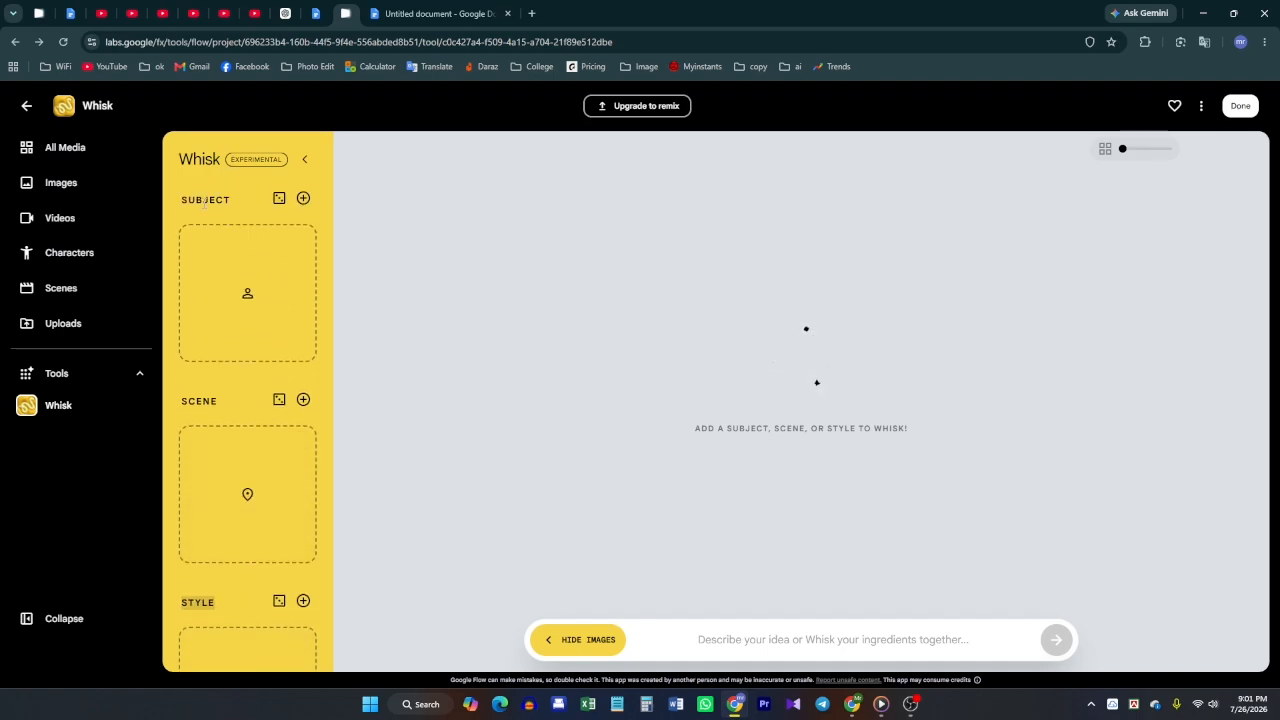
{"action": "double_click", "coordinate": [204, 200]}
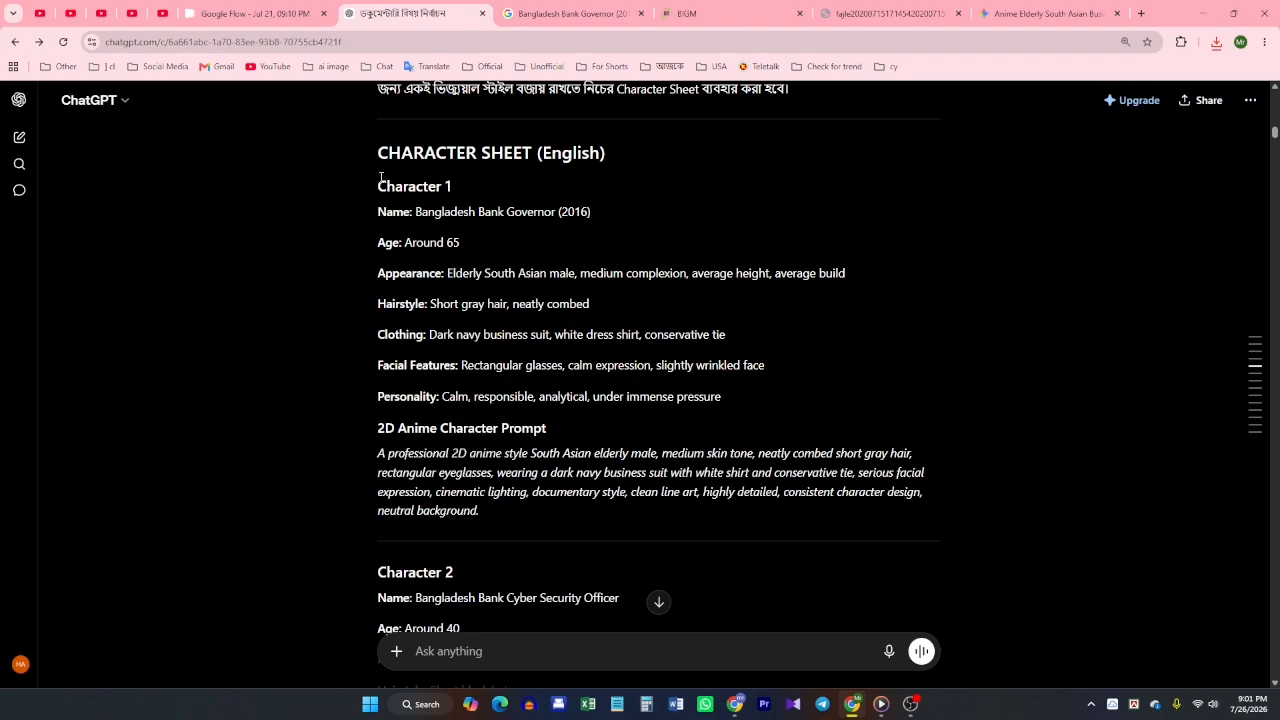
{"action": "left_click_drag", "start_coordinate": [380, 183], "coordinate": [552, 213]}
{"action": "left_click", "coordinate": [573, 278]}
{"action": "scroll", "coordinate": [363, 385], "scroll_direction": "down", "scroll_amount": 2}
{"action": "left_click_drag", "start_coordinate": [363, 385], "coordinate": [479, 380]}
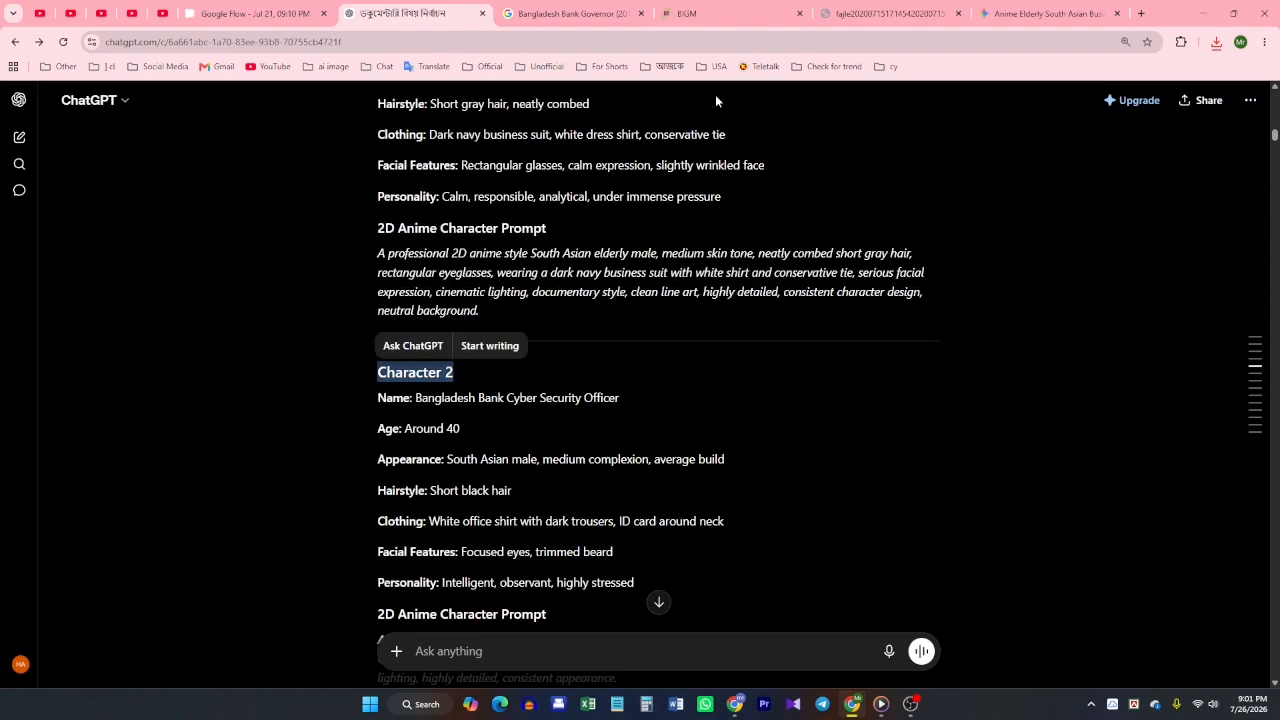
Return to Whisk and add more empty subject slots for the remaining characters.
{"action": "left_click", "coordinate": [735, 704]}
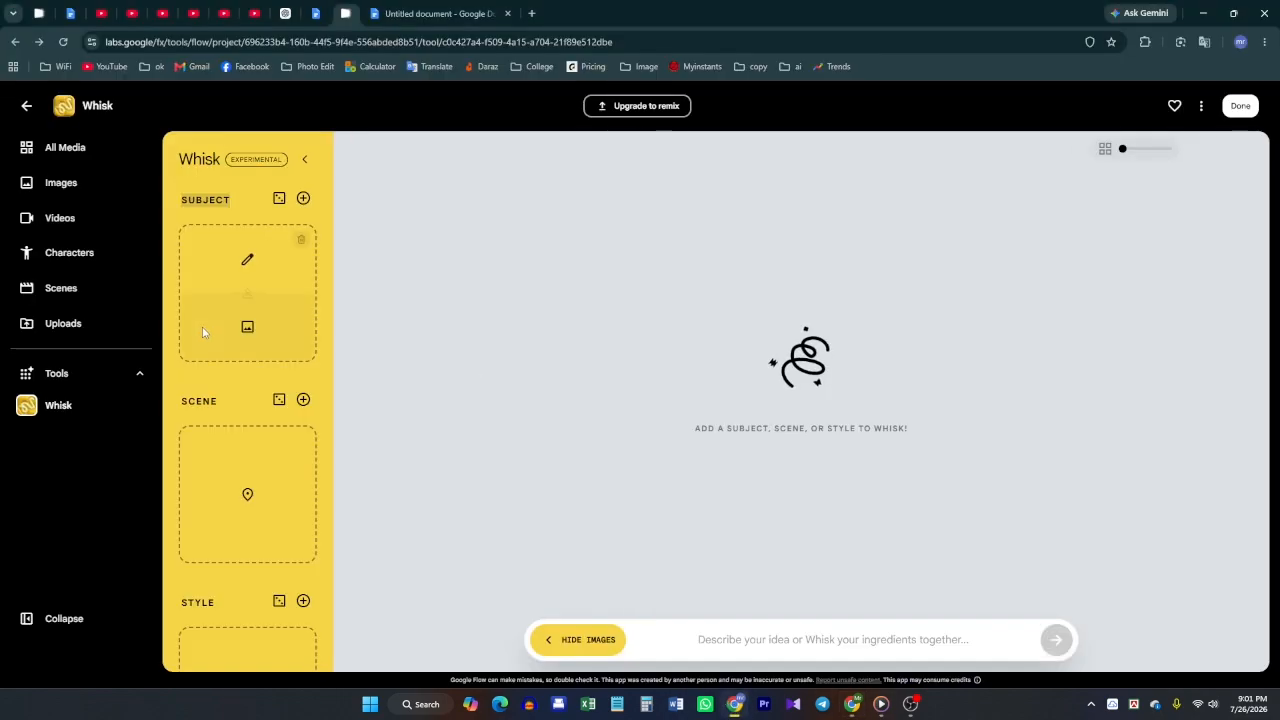
{"action": "left_click", "coordinate": [303, 199]}
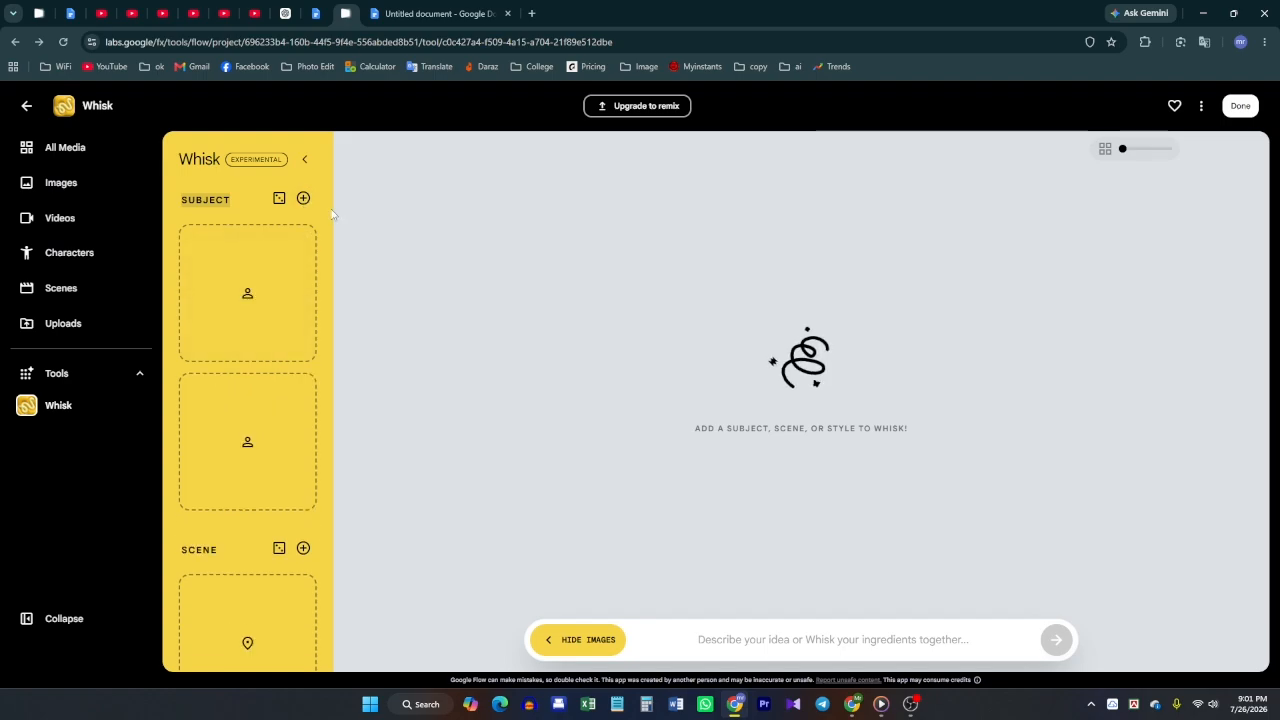
{"action": "left_click", "coordinate": [303, 199]}
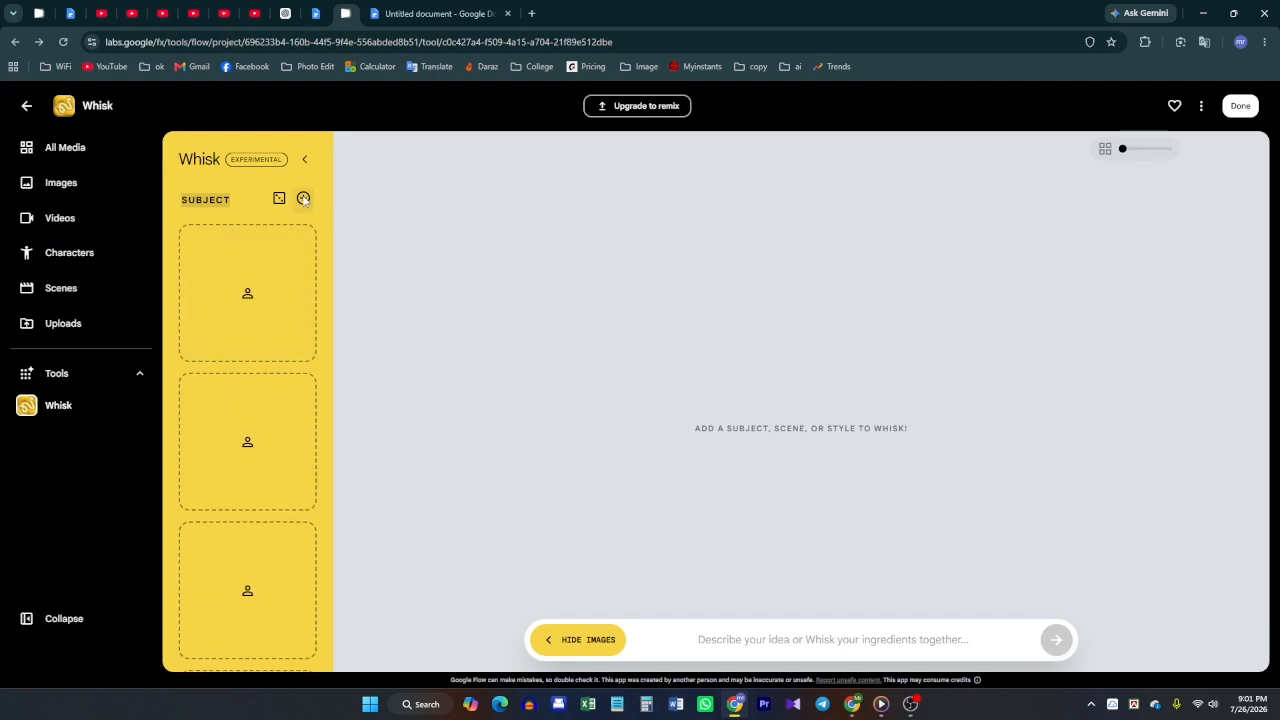
Upload the 001 portrait from the Docu Video folder into the first Whisk subject slot.
{"action": "mouse_move", "coordinate": [266, 325]}
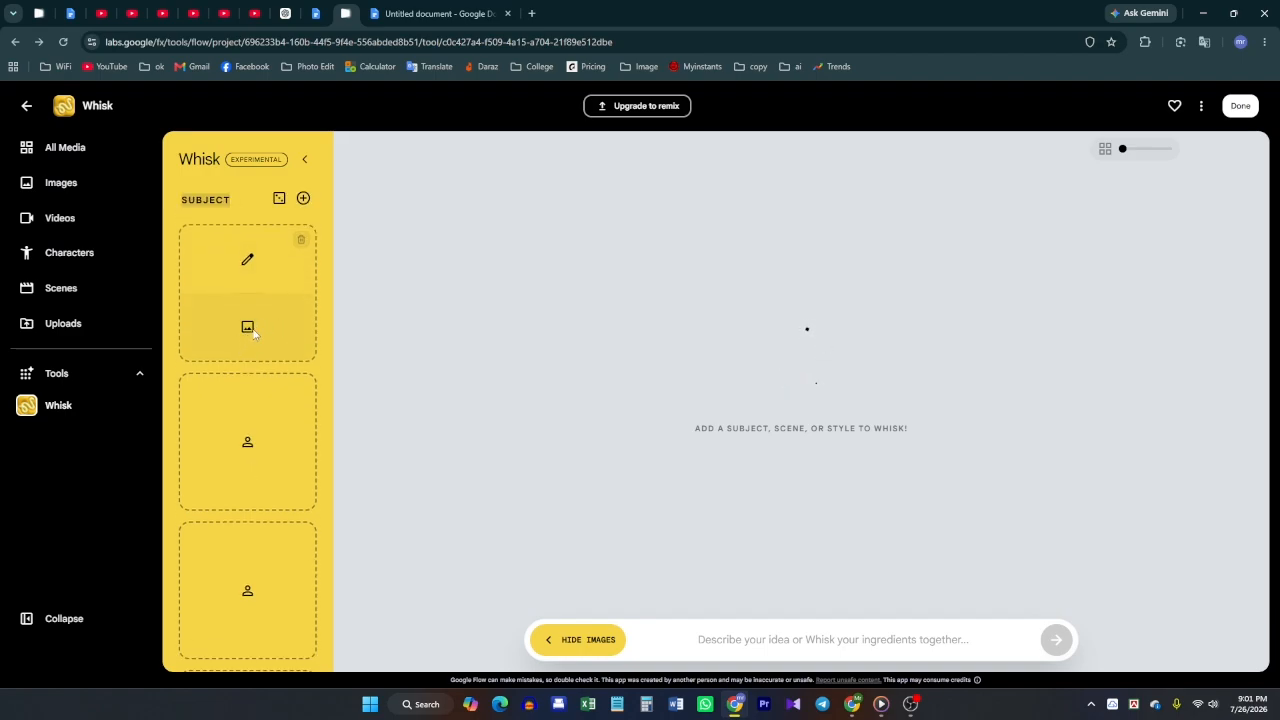
{"action": "left_click", "coordinate": [248, 328]}
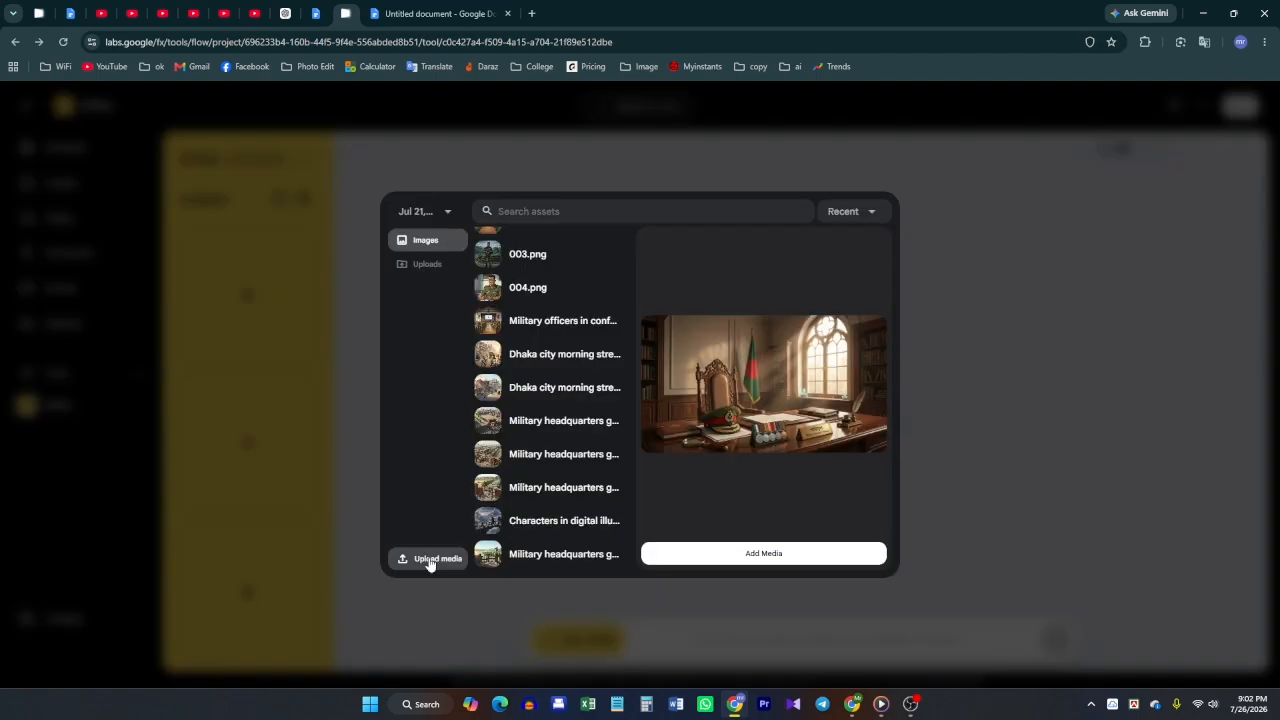
{"action": "left_click", "coordinate": [430, 560]}
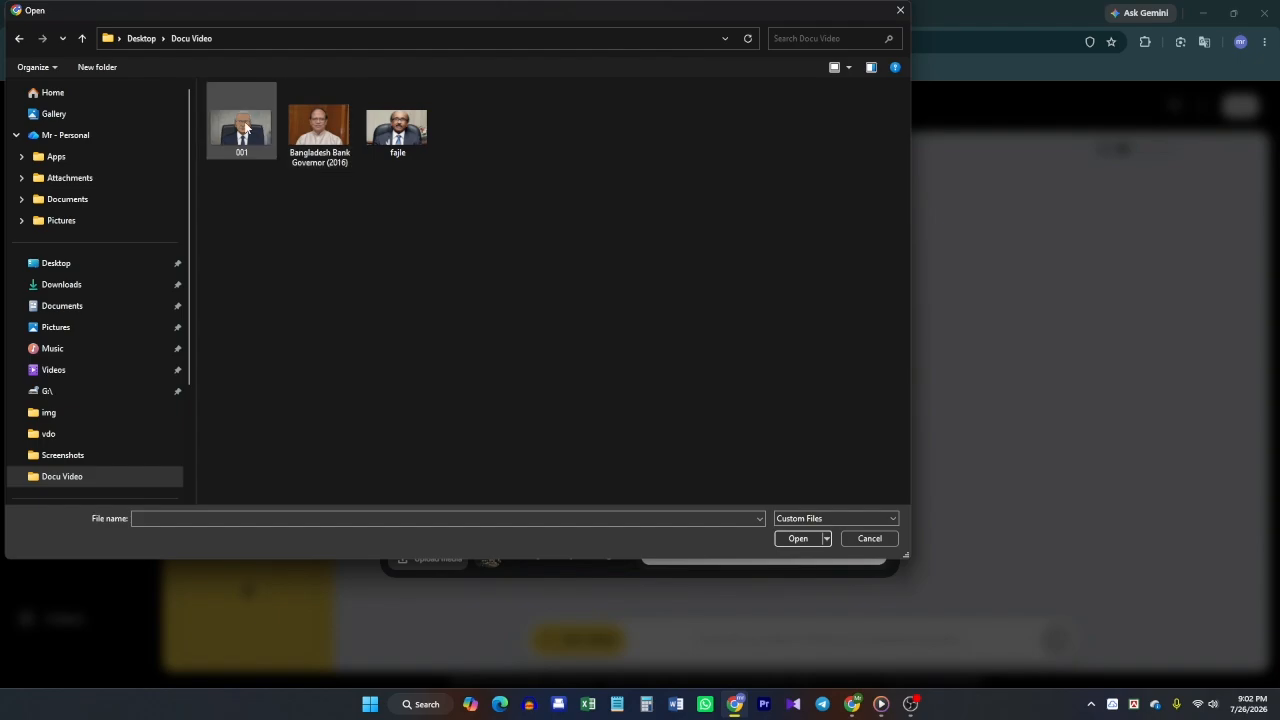
{"action": "double_click", "coordinate": [245, 127]}
{"action": "left_click", "coordinate": [535, 246]}
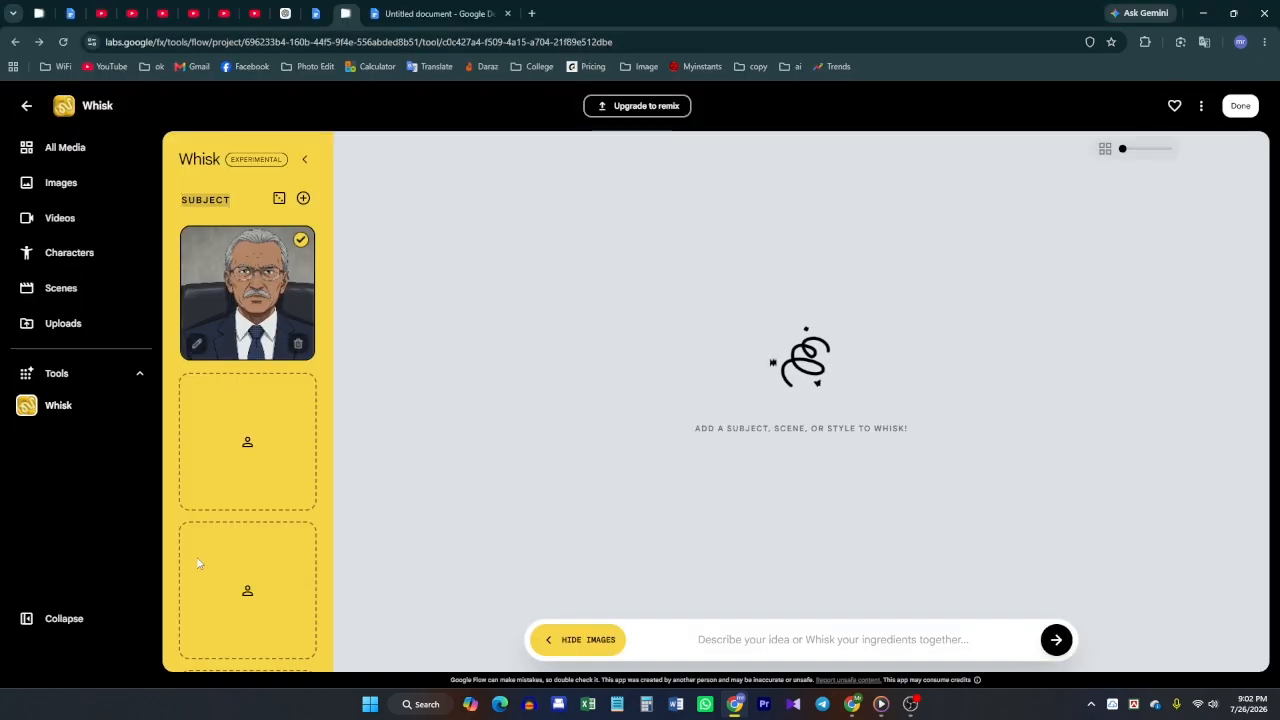
Generate the second Whisk subject from Character 2's full profile and 2D anime character prompt, copied from the ChatGPT character sheet.
{"action": "mouse_move", "coordinate": [260, 477]}
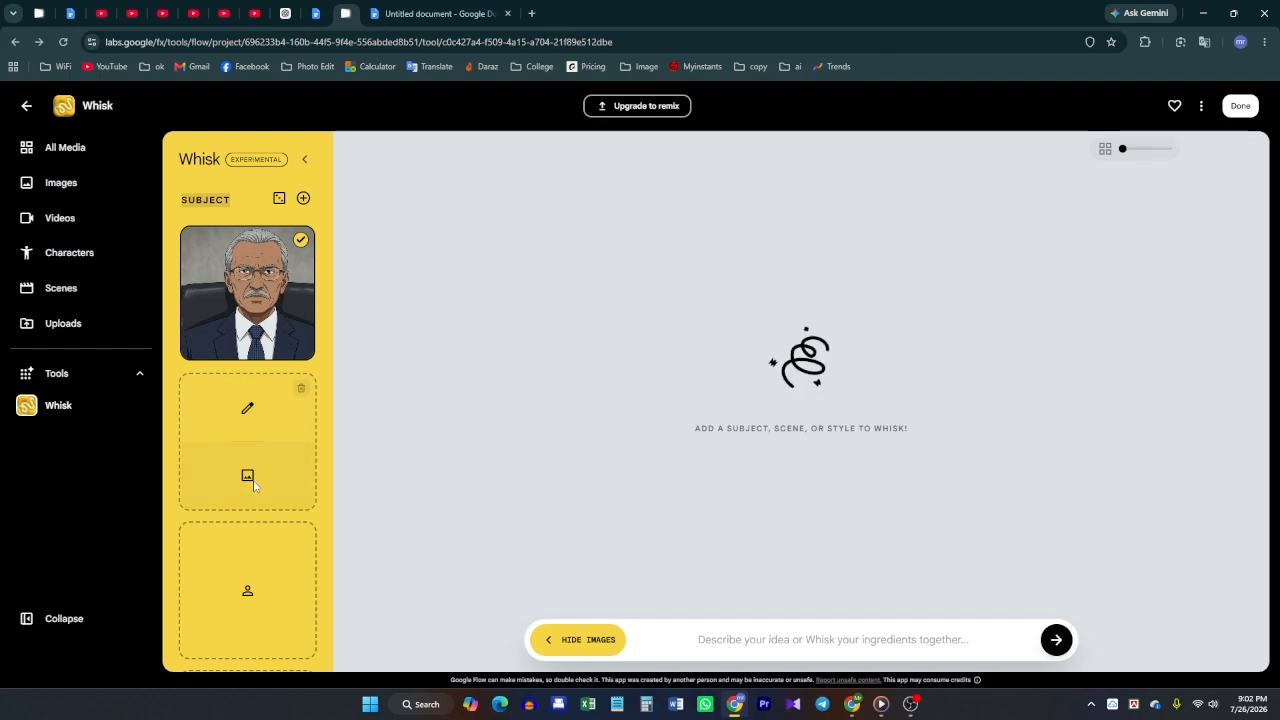
{"action": "left_click", "coordinate": [247, 408]}
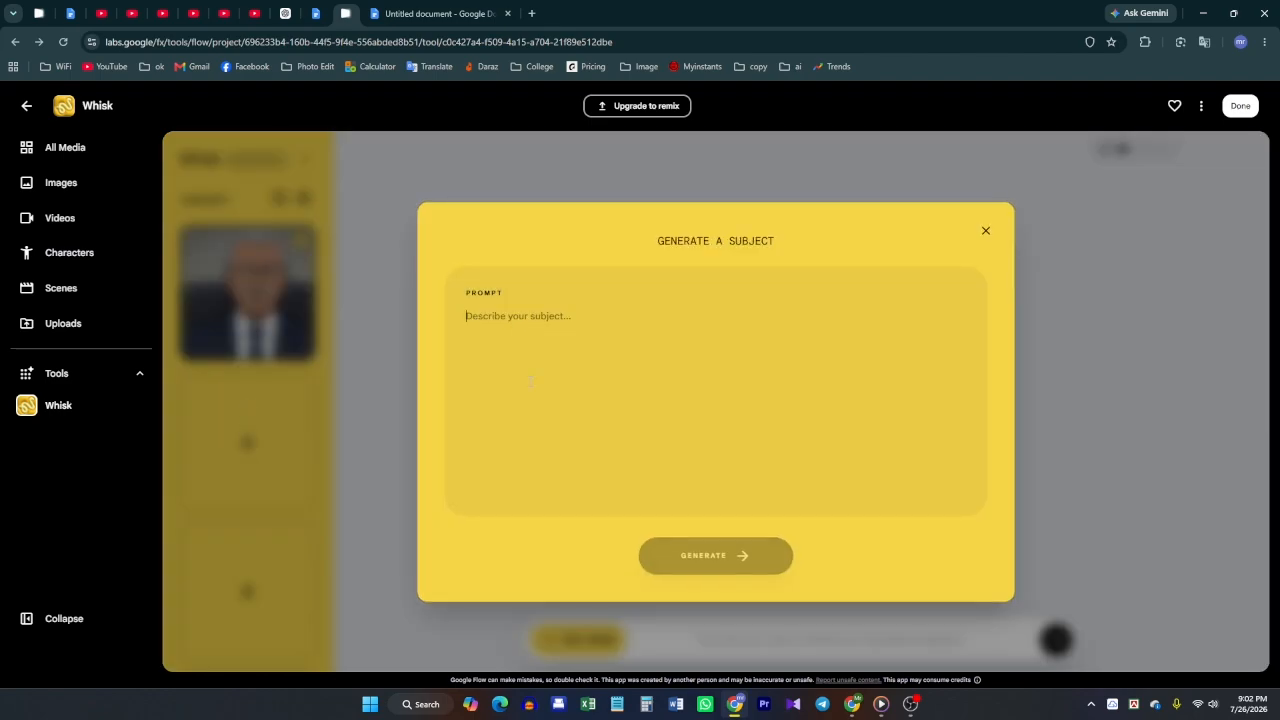
{"action": "left_click", "coordinate": [852, 704]}
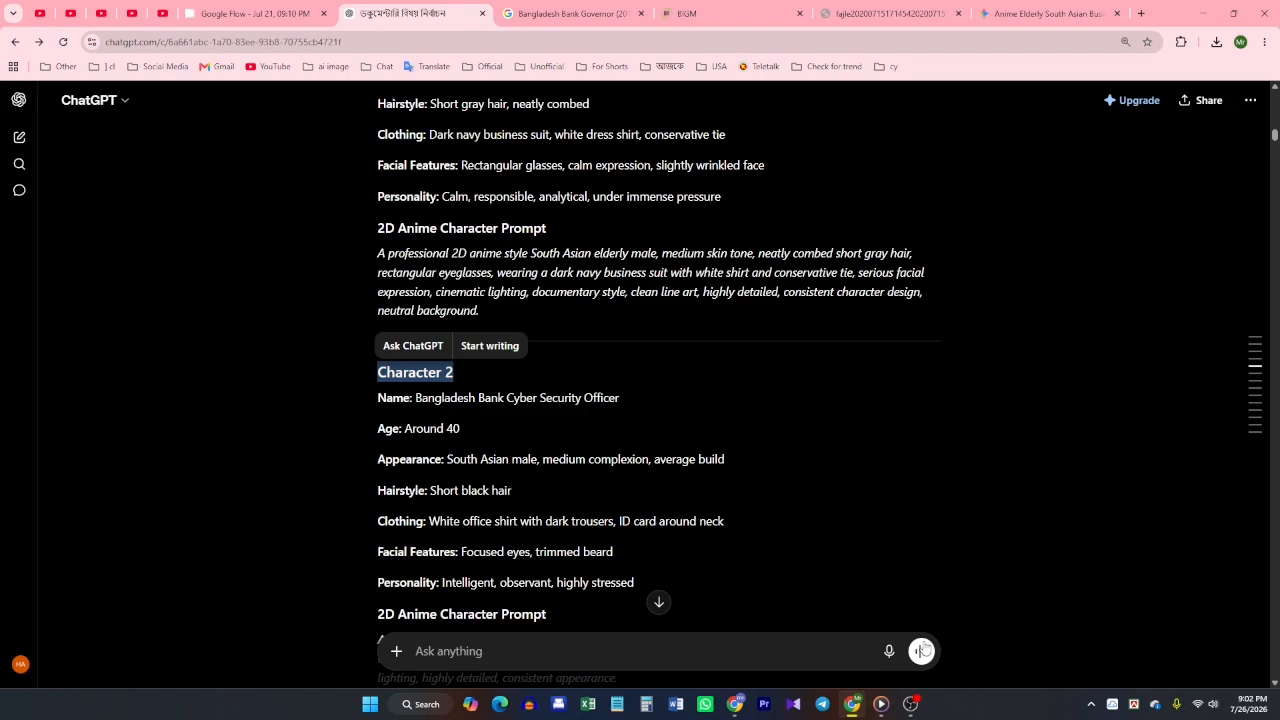
{"action": "left_click", "coordinate": [462, 433]}
{"action": "scroll", "coordinate": [640, 400], "scroll_direction": "down", "scroll_amount": 1}
{"action": "left_click_drag", "start_coordinate": [377, 264], "coordinate": [617, 546]}
{"action": "right_click", "coordinate": [605, 515]}
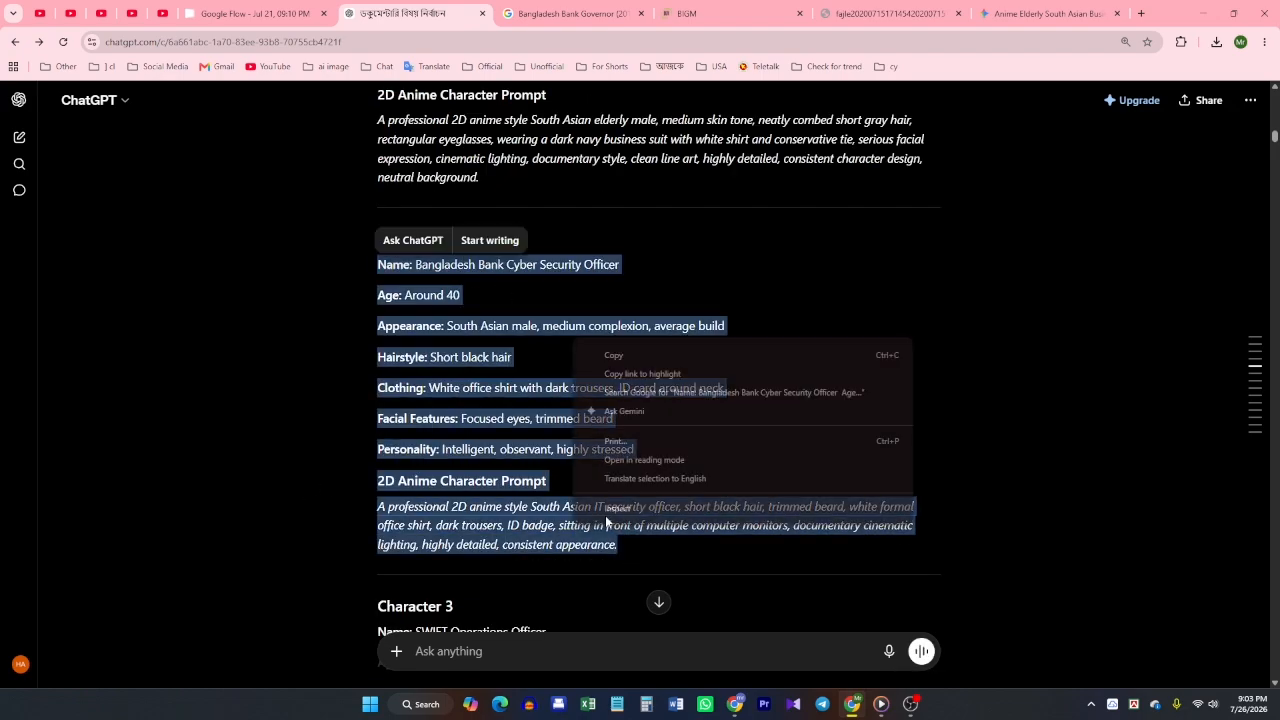
{"action": "left_click", "coordinate": [613, 355]}
{"action": "key", "text": "alt+Tab"}
{"action": "key", "text": "ctrl+v"}
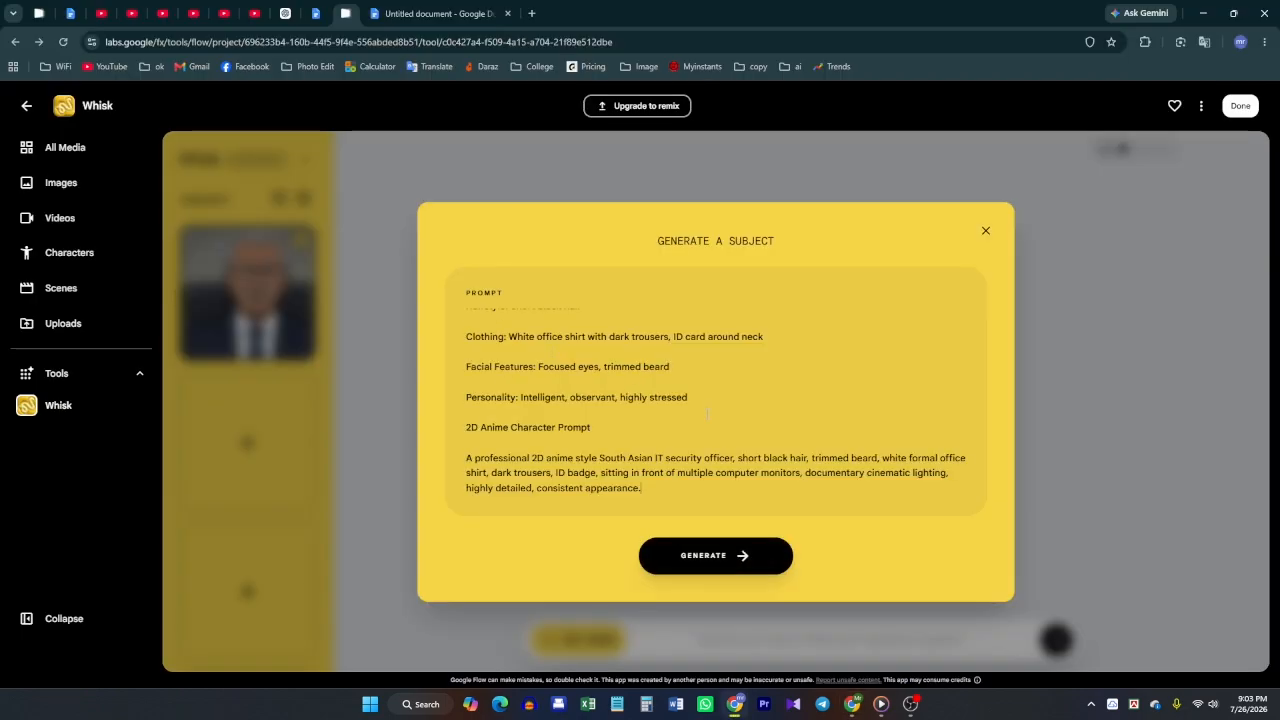
{"action": "left_click", "coordinate": [703, 557]}
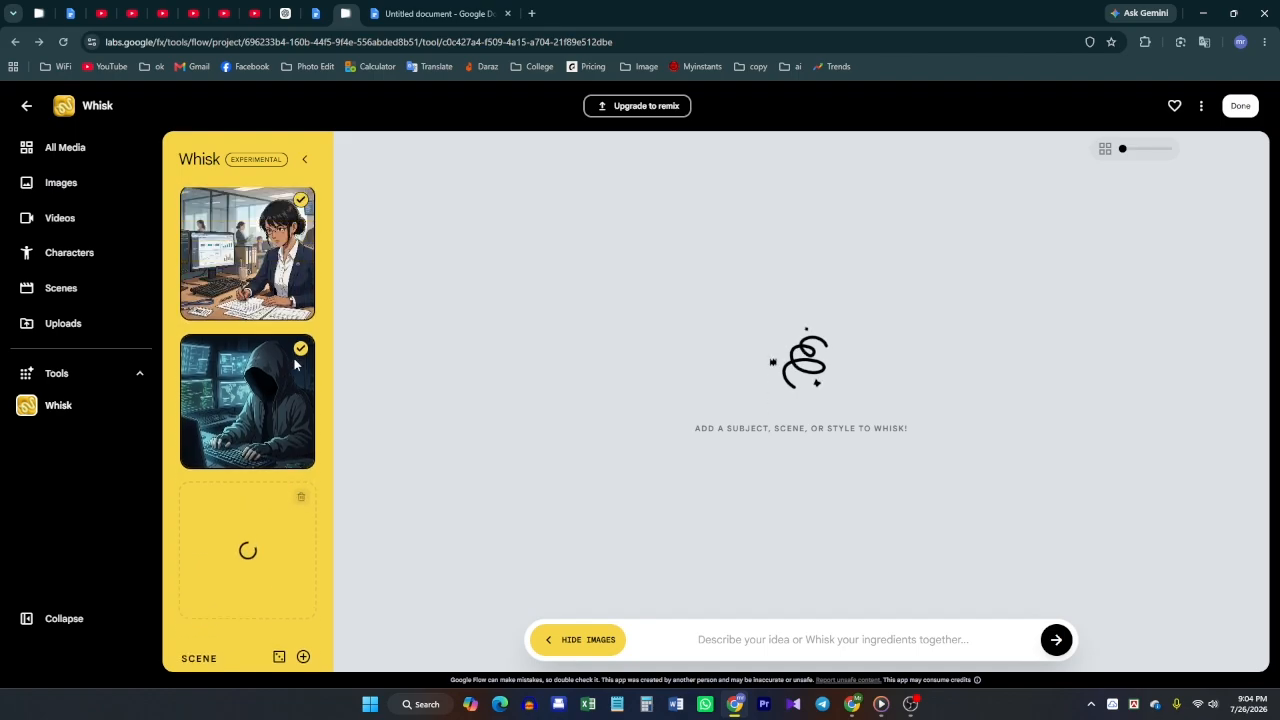
Copy the Voice Style Prompt paragraphs near the end of the Google Docs document and switch back to Whisk.
{"action": "scroll", "coordinate": [285, 393], "scroll_direction": "down", "scroll_amount": 1}
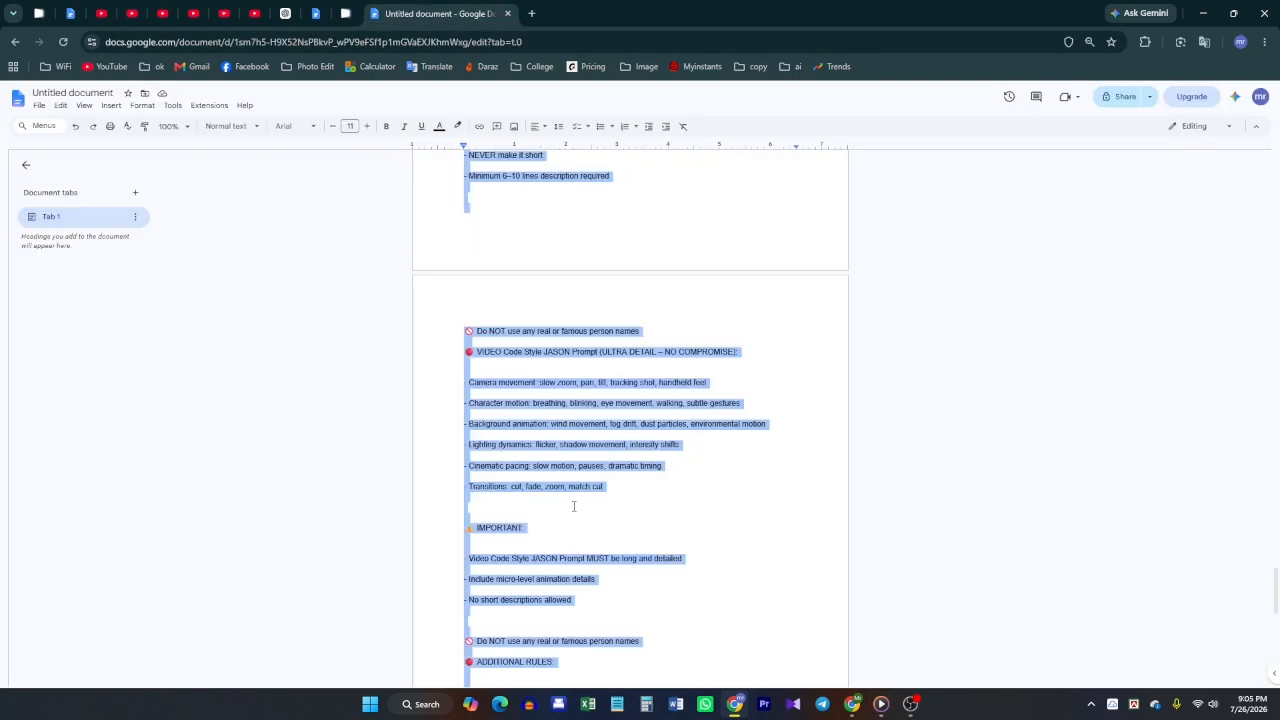
{"action": "scroll", "coordinate": [572, 506], "scroll_direction": "down", "scroll_amount": 10}
{"action": "scroll", "coordinate": [686, 528], "scroll_direction": "down", "scroll_amount": 2}
{"action": "left_click", "coordinate": [564, 584]}
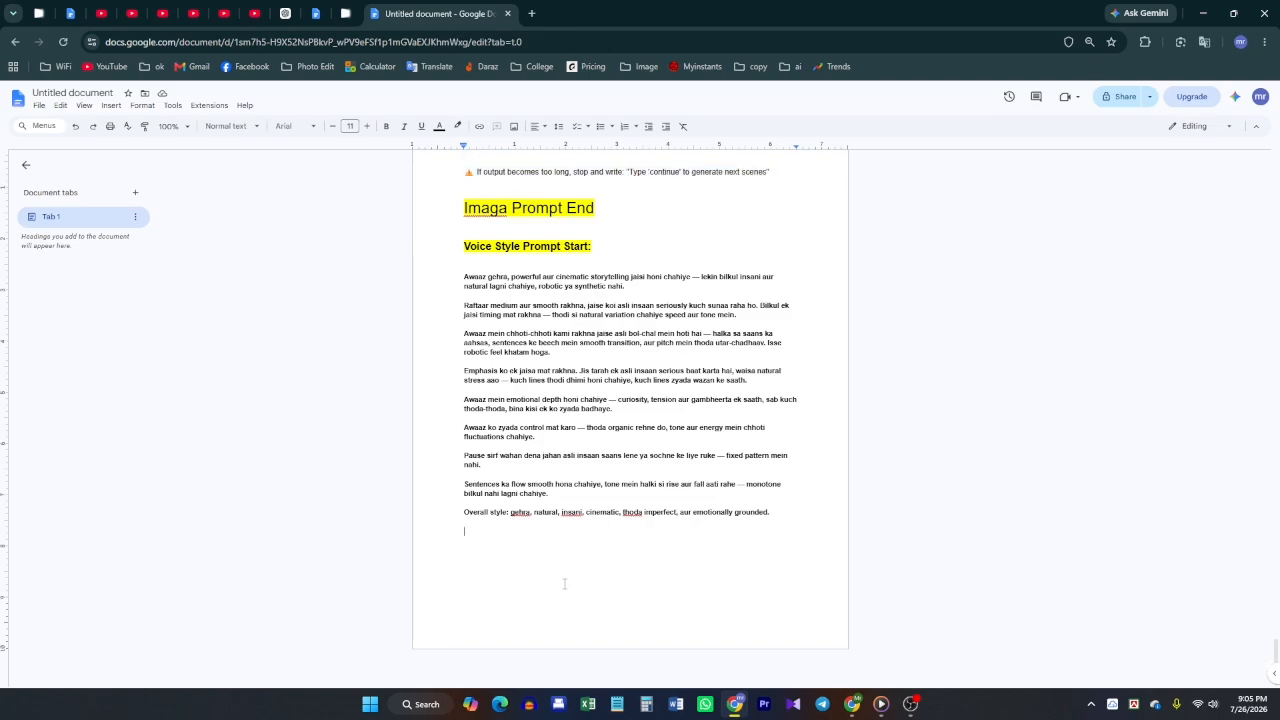
{"action": "left_click_drag", "start_coordinate": [737, 499], "coordinate": [464, 268]}
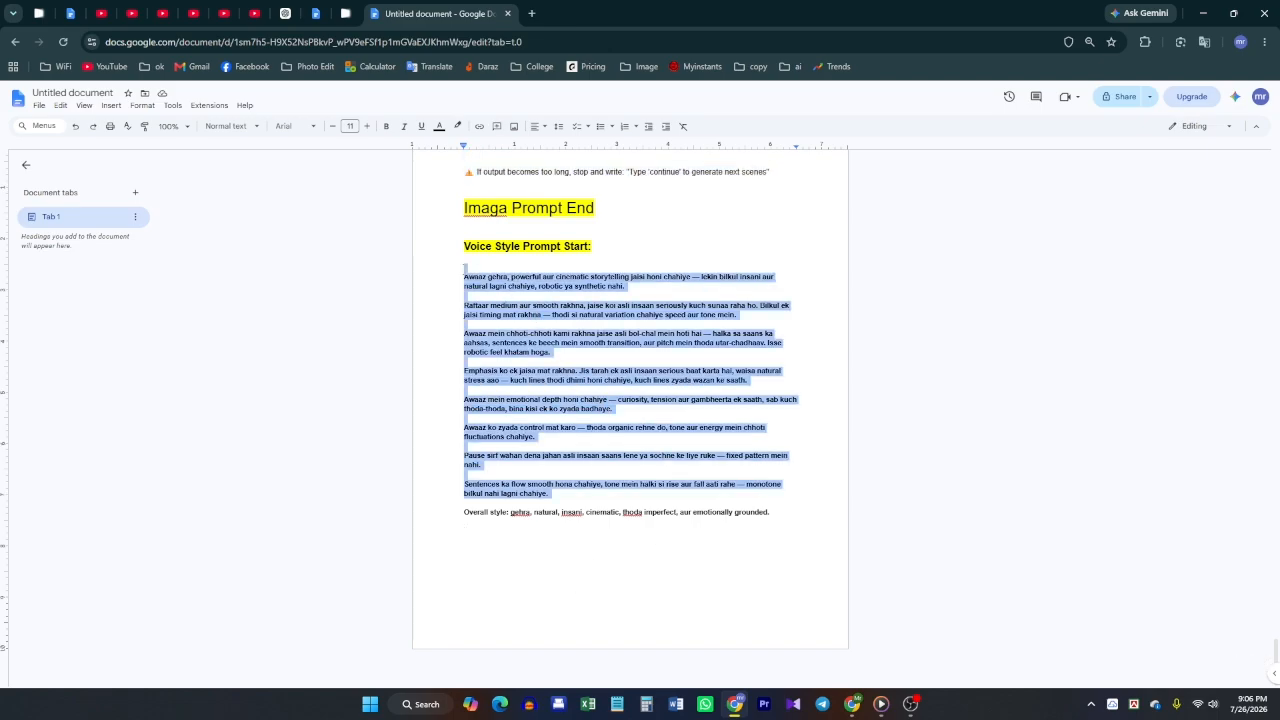
{"action": "key", "text": "ctrl+c"}
{"action": "left_click", "coordinate": [346, 13]}
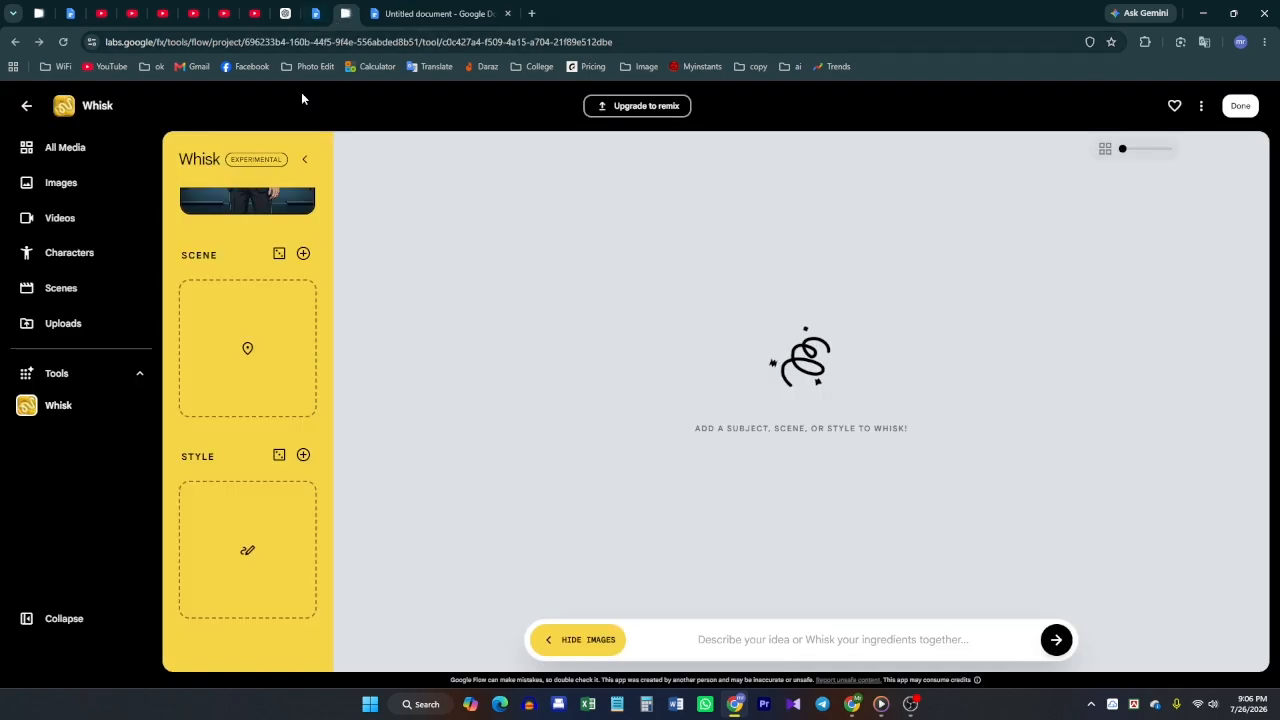
Generate an image for the empty Whisk style slot, using the copied text as its prompt.
{"action": "mouse_move", "coordinate": [270, 534]}
{"action": "left_click", "coordinate": [247, 516]}
{"action": "key", "text": "ctrl+v"}
{"action": "left_click", "coordinate": [730, 561]}
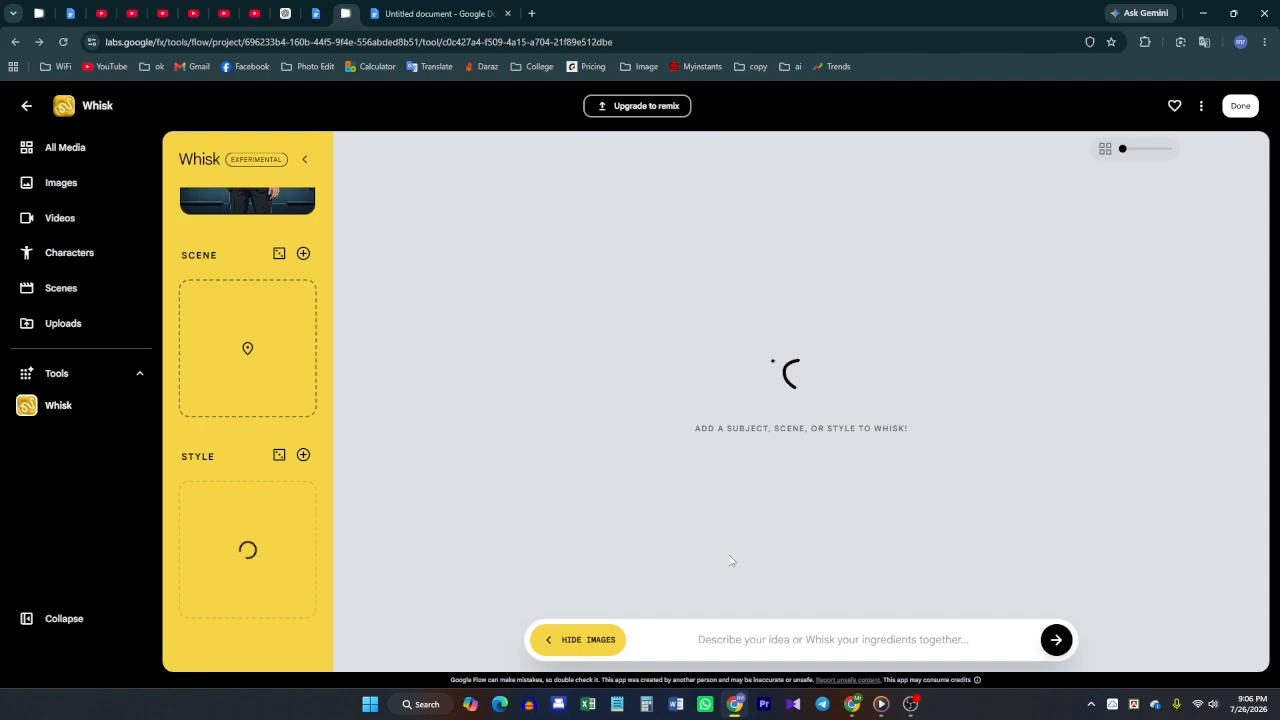
Copy Scene 1's Image Prompt JSON from the ChatGPT conversation and return to Whisk.
{"action": "scroll", "coordinate": [651, 580], "scroll_direction": "up", "scroll_amount": 1}
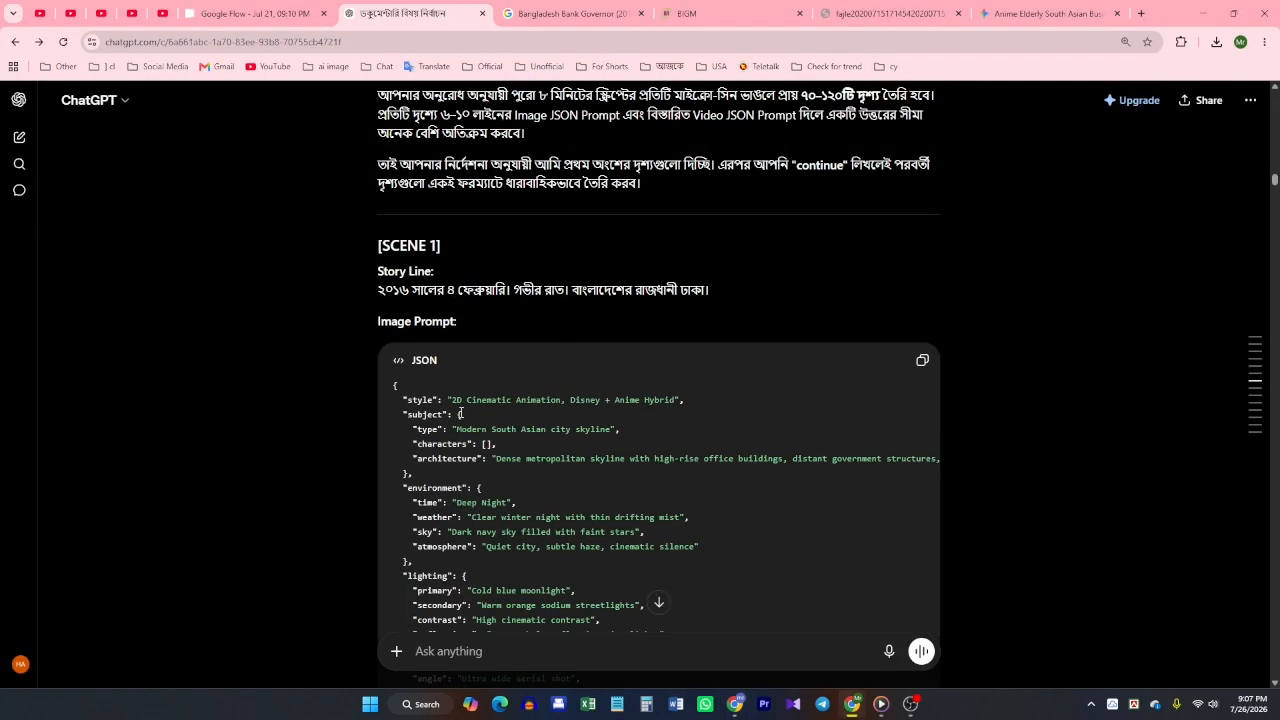
{"action": "left_click", "coordinate": [922, 360]}
{"action": "left_click", "coordinate": [736, 705]}
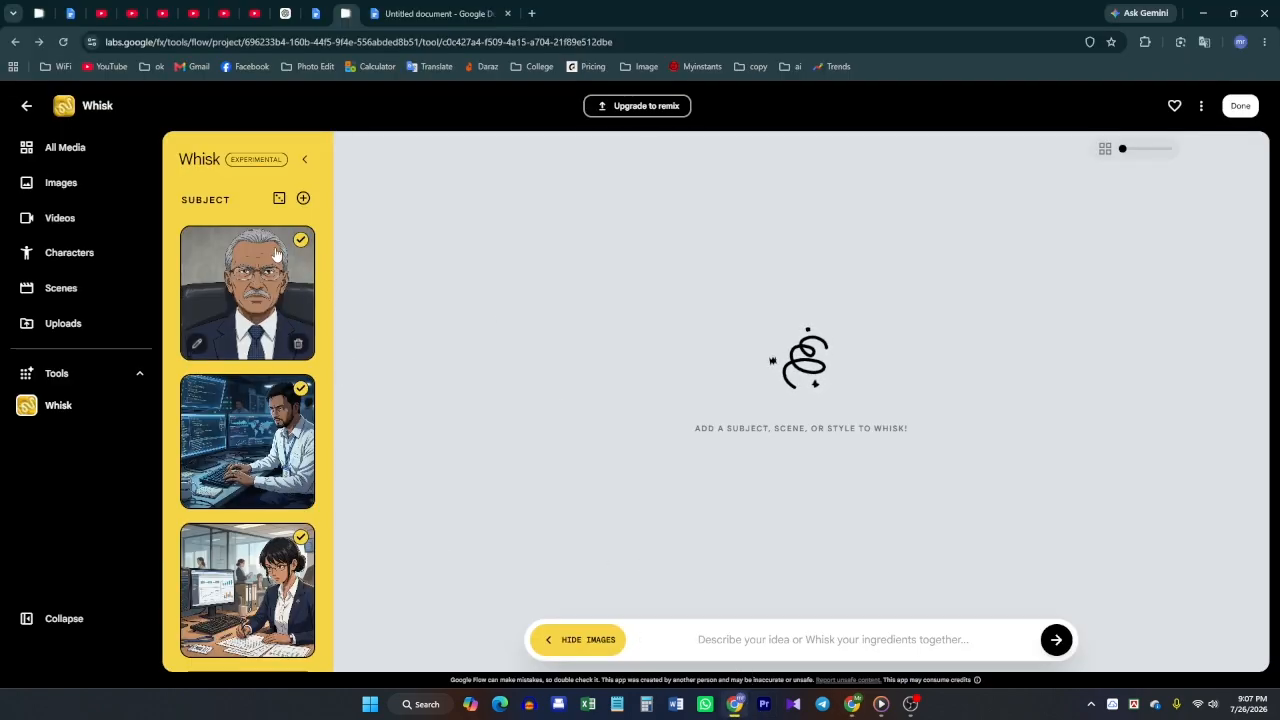
Deselect all the character images in the Whisk Subject section.
{"action": "scroll", "coordinate": [314, 511], "scroll_direction": "down", "scroll_amount": 5}
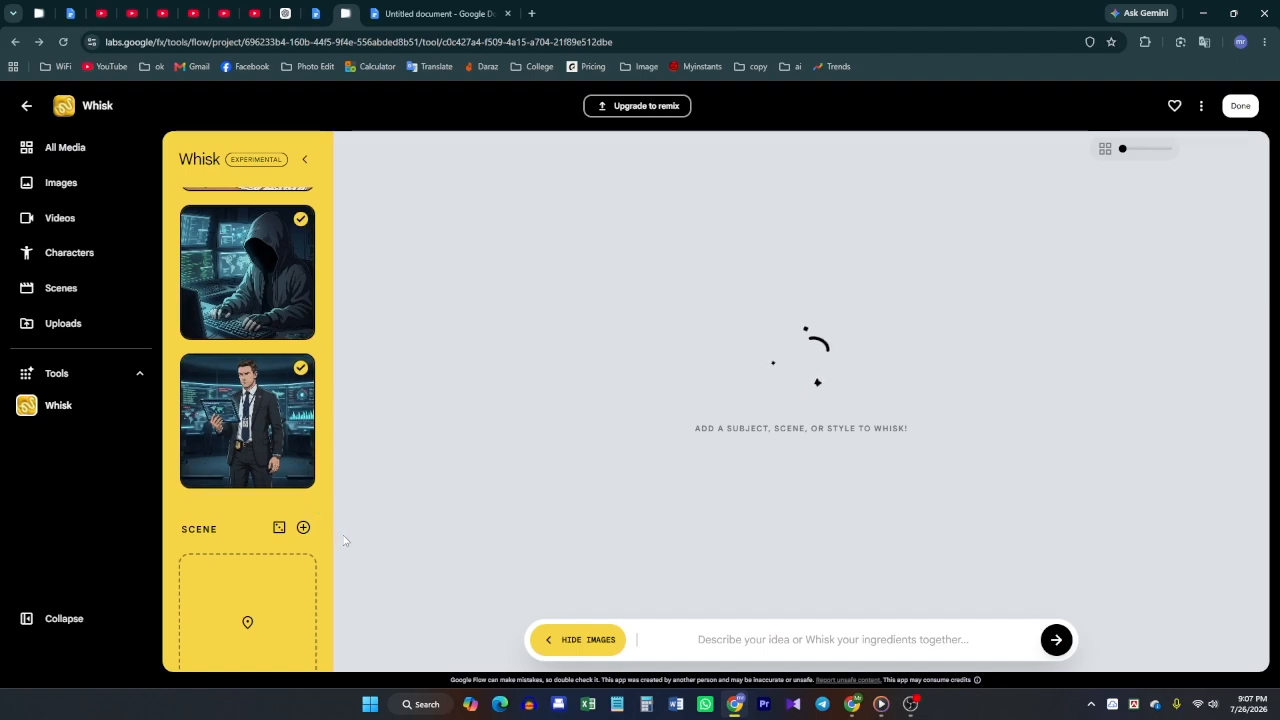
{"action": "left_click", "coordinate": [301, 370]}
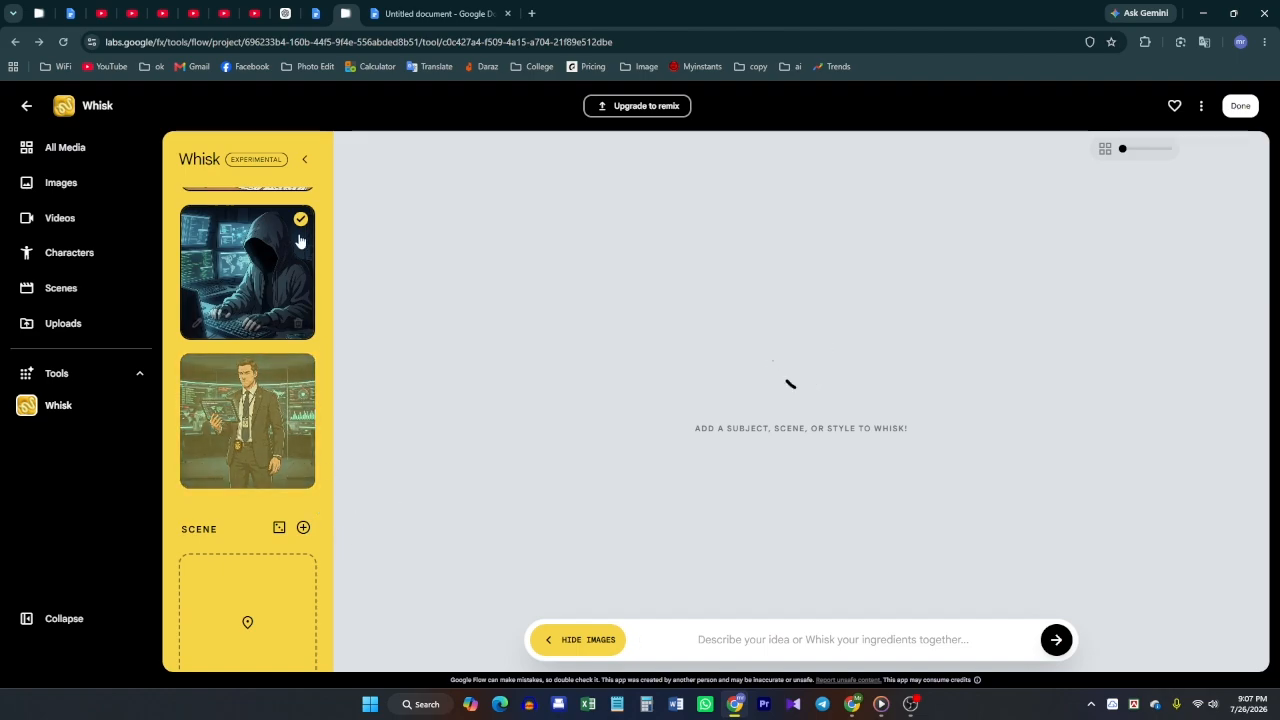
{"action": "left_click", "coordinate": [300, 222]}
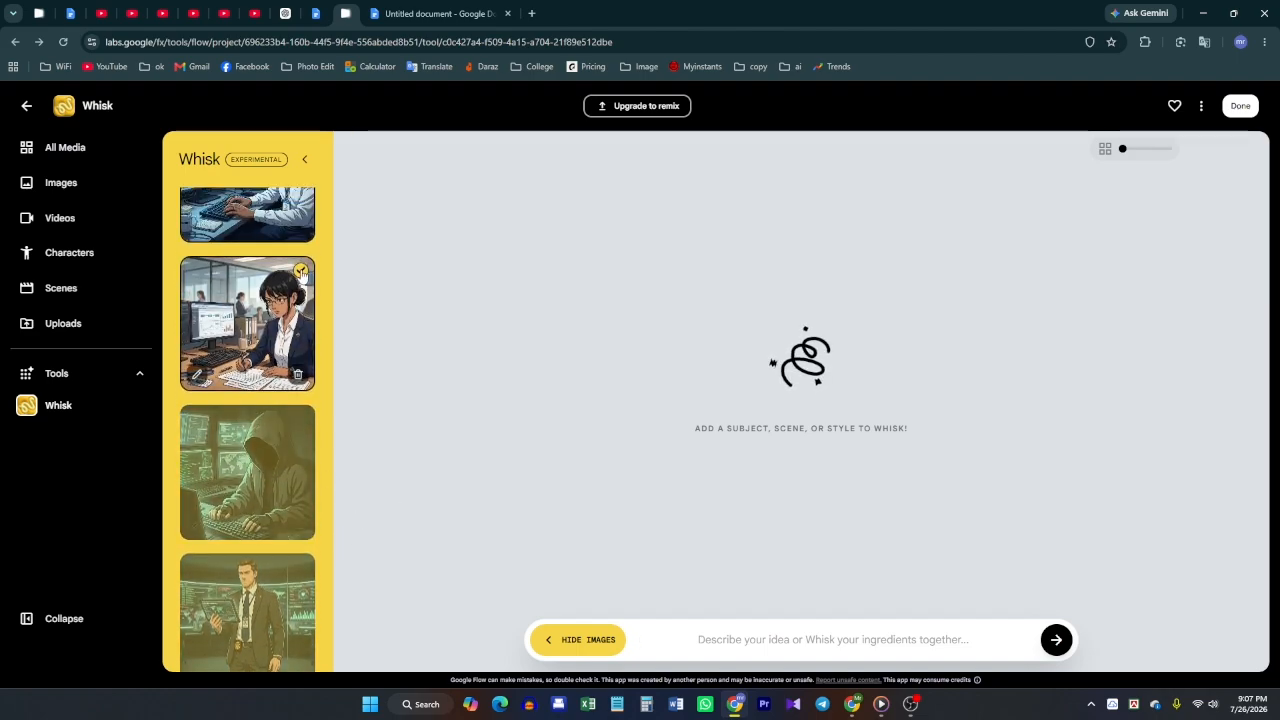
{"action": "scroll", "coordinate": [282, 388], "scroll_direction": "up", "scroll_amount": 3}
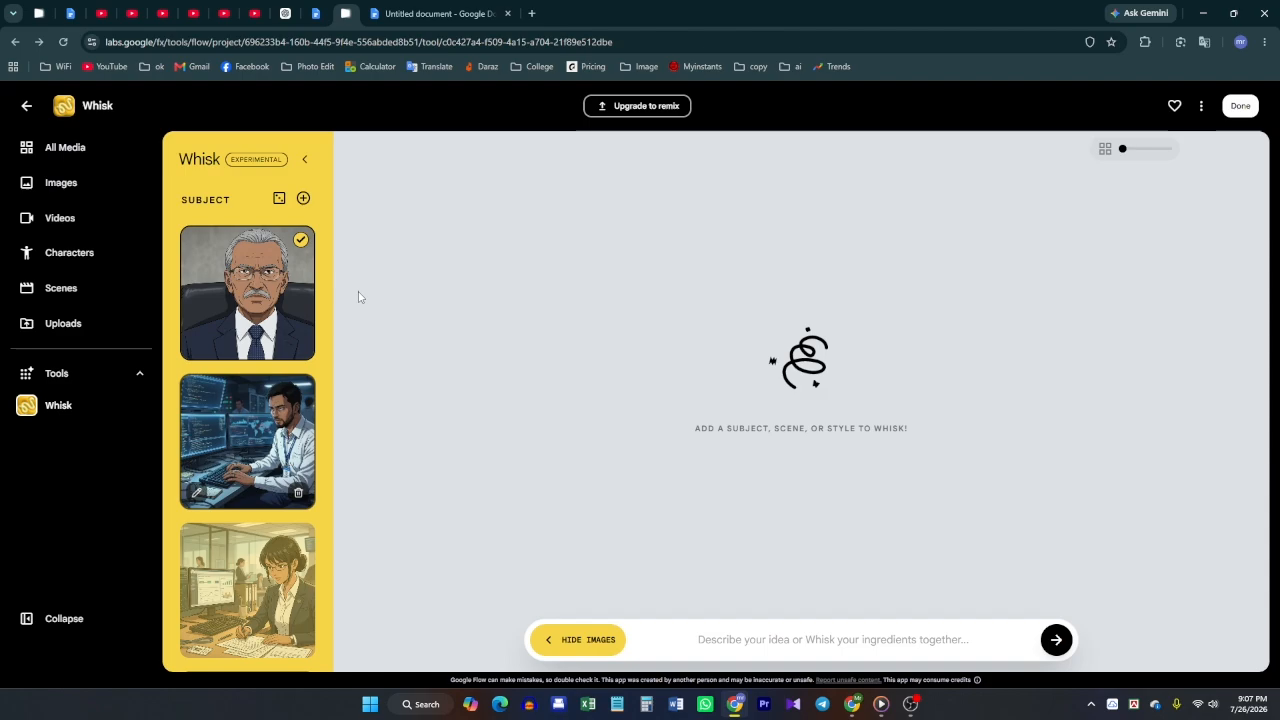
{"action": "left_click", "coordinate": [299, 245]}
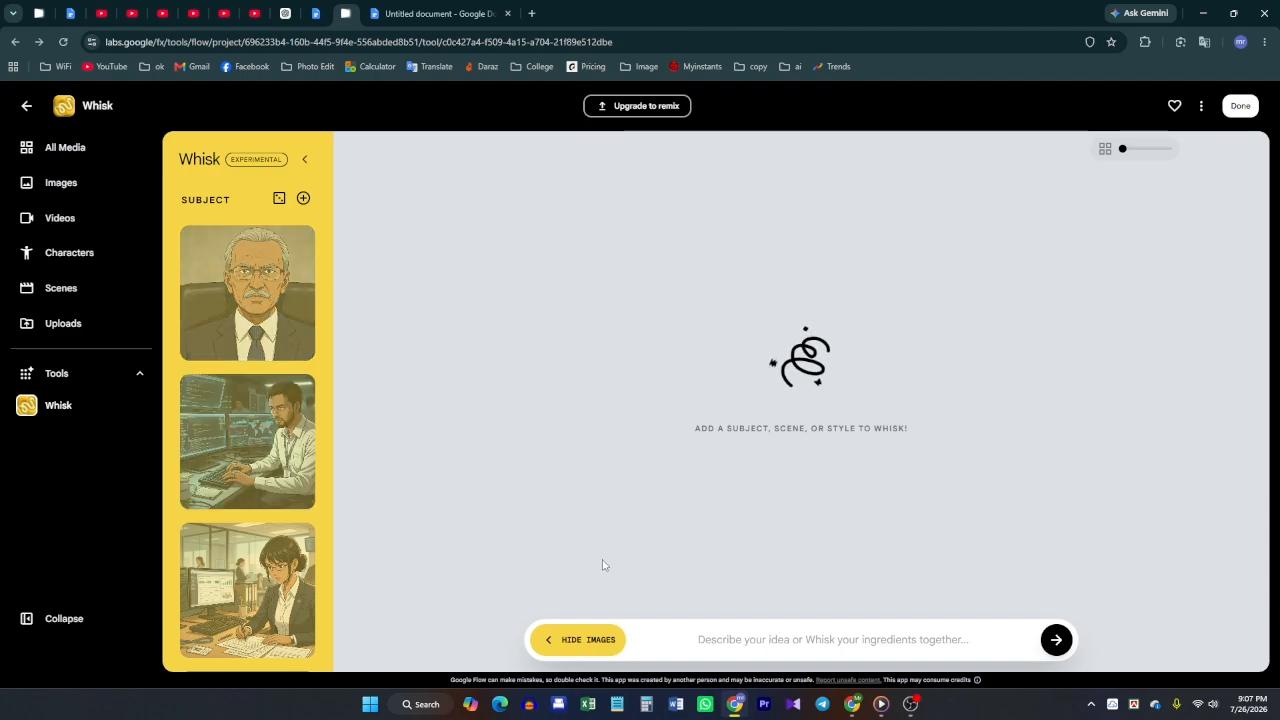
Check Scene 1's Image Prompt and Video Prompt JSON blocks in the ChatGPT conversation.
{"action": "left_click", "coordinate": [736, 706]}
{"action": "left_click_drag", "start_coordinate": [390, 316], "coordinate": [464, 316]}
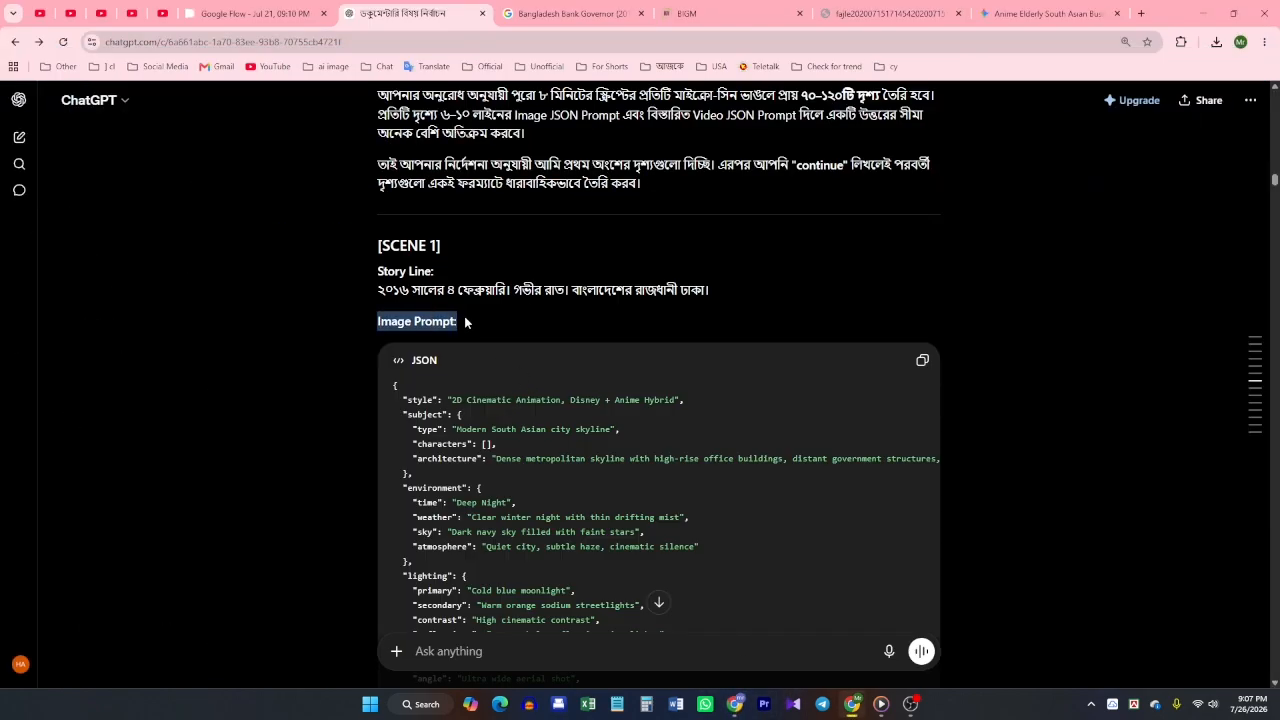
{"action": "scroll", "coordinate": [589, 490], "scroll_direction": "down", "scroll_amount": 4}
{"action": "scroll", "coordinate": [589, 492], "scroll_direction": "down", "scroll_amount": 1}
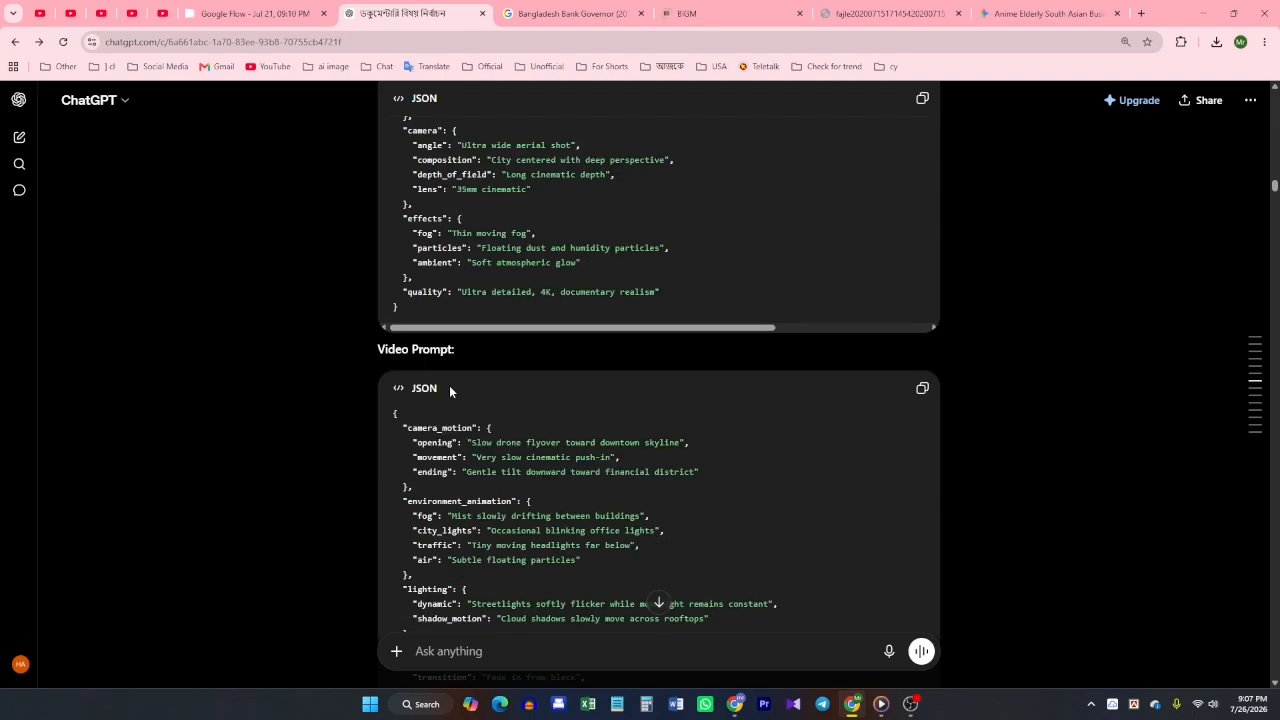
{"action": "left_click_drag", "start_coordinate": [363, 349], "coordinate": [514, 384]}
{"action": "scroll", "coordinate": [440, 218], "scroll_direction": "up", "scroll_amount": 4}
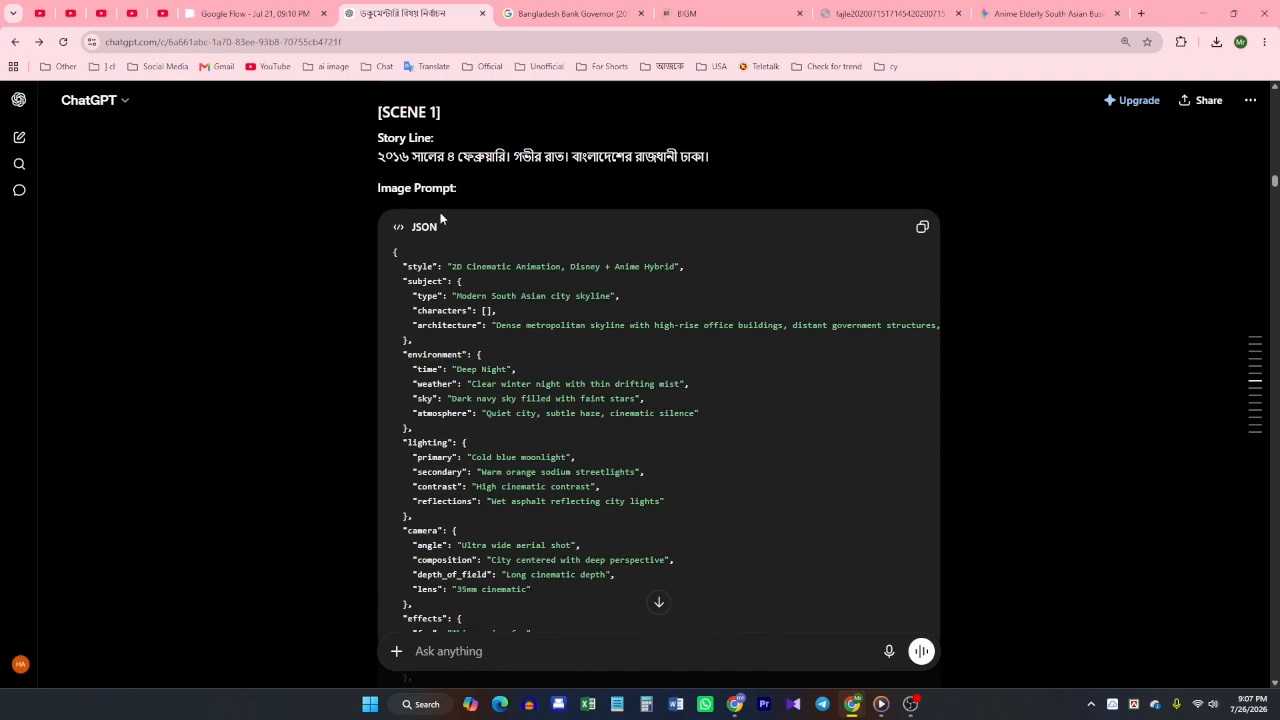
Copy Scene 1's Image Prompt JSON and highlight the scene's Bangla story line in the ChatGPT conversation.
{"action": "scroll", "coordinate": [965, 352], "scroll_direction": "up", "scroll_amount": 1}
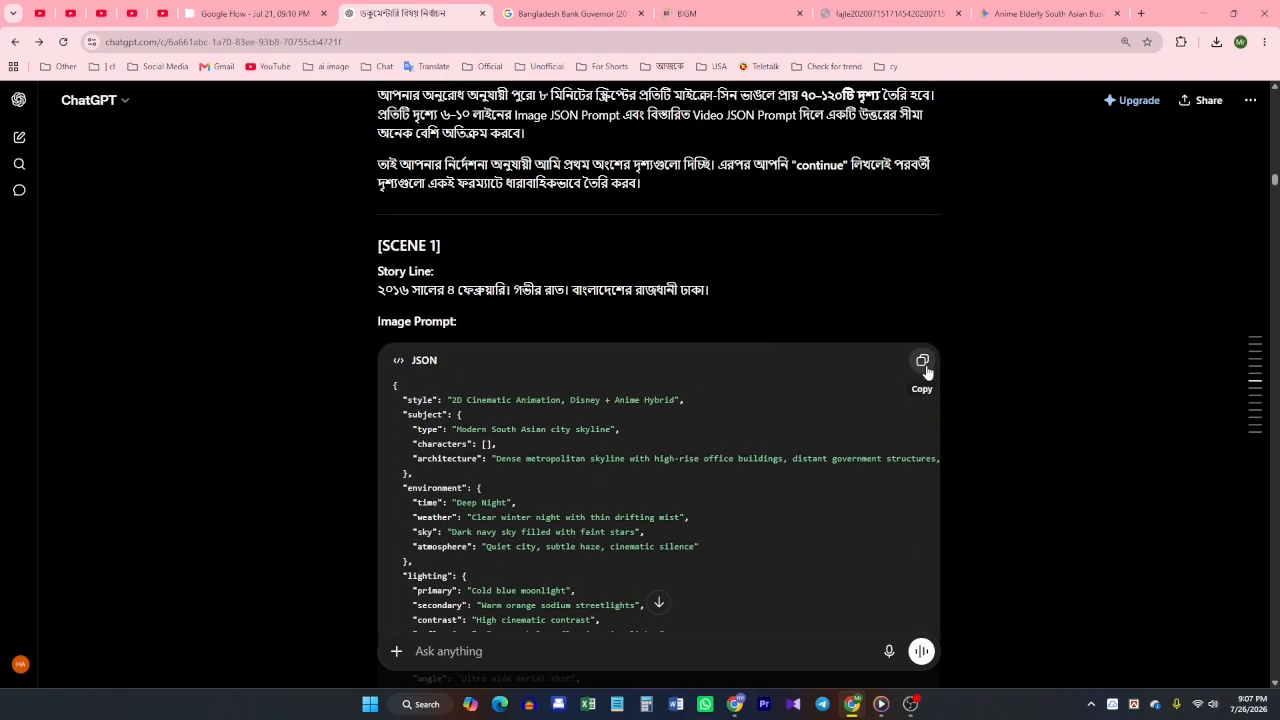
{"action": "left_click", "coordinate": [923, 362]}
{"action": "left_click_drag", "start_coordinate": [381, 289], "coordinate": [712, 292]}
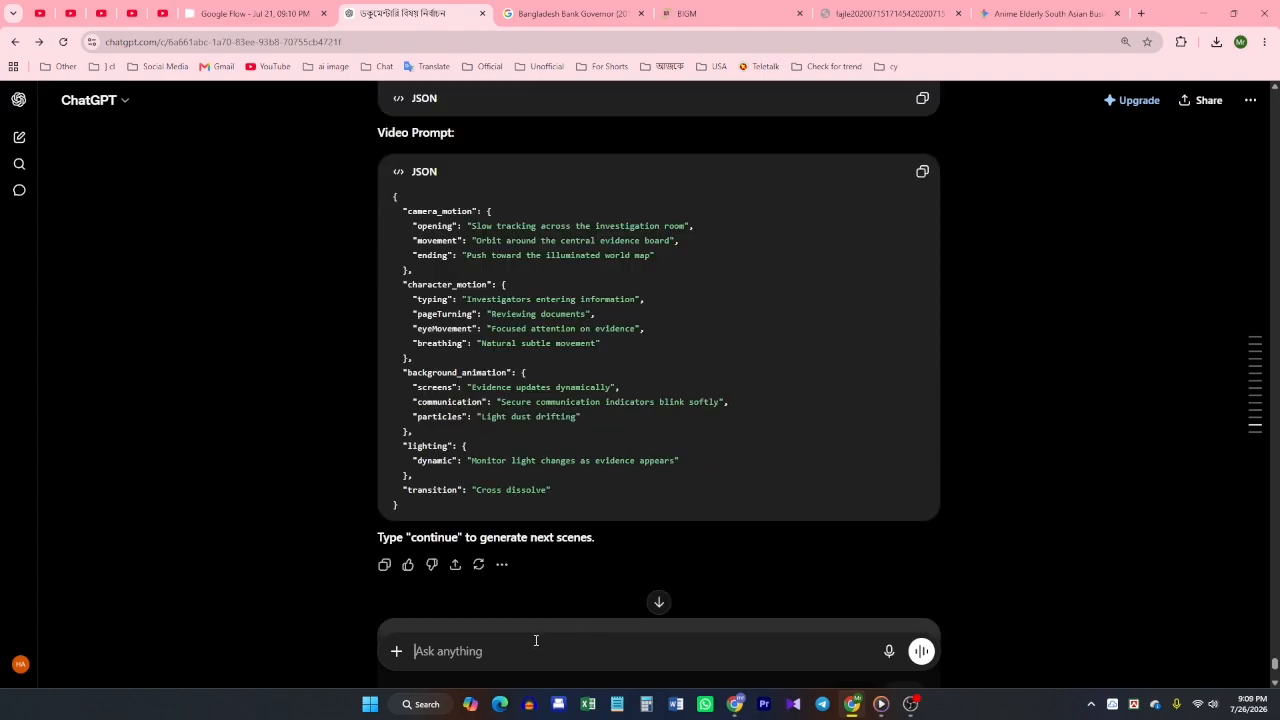
Write the ChatGPT message "৫ টা ক্যারেকটারের মধ্যে কোন সিন এ কে কে থাকবে সেটা একটু উল্লেখ করে দাও।" and select its text.
{"action": "type", "text": "5"}
{"action": "type", "text": "৫"}
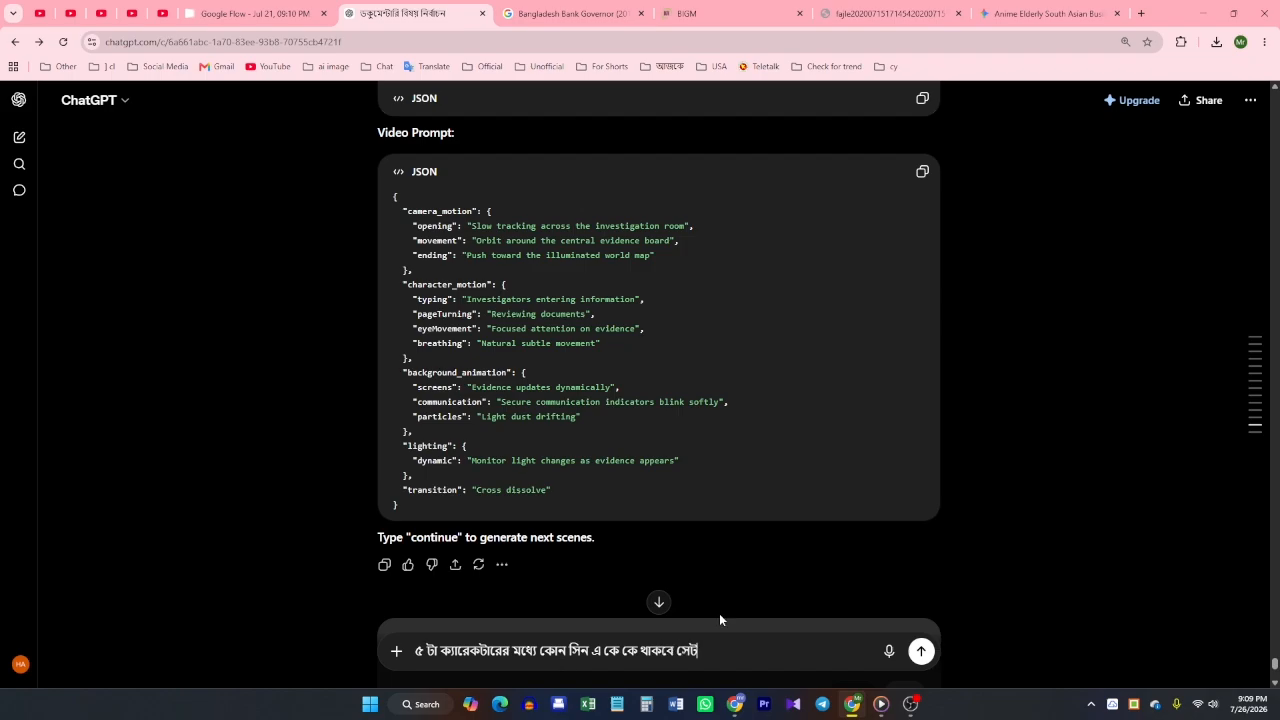
{"action": "type", "text": "া একটু উল্লেখ করে দাও।"}
{"action": "left_click_drag", "start_coordinate": [824, 658], "coordinate": [590, 667]}
Paste the question below the voice style prompt in the Google Docs document and format it bold, size 16, with a highlight colour.
{"action": "key", "text": "ctrl+v"}
{"action": "triple_click", "coordinate": [600, 560]}
{"action": "left_click", "coordinate": [386, 126]}
{"action": "left_click", "coordinate": [367, 126]}
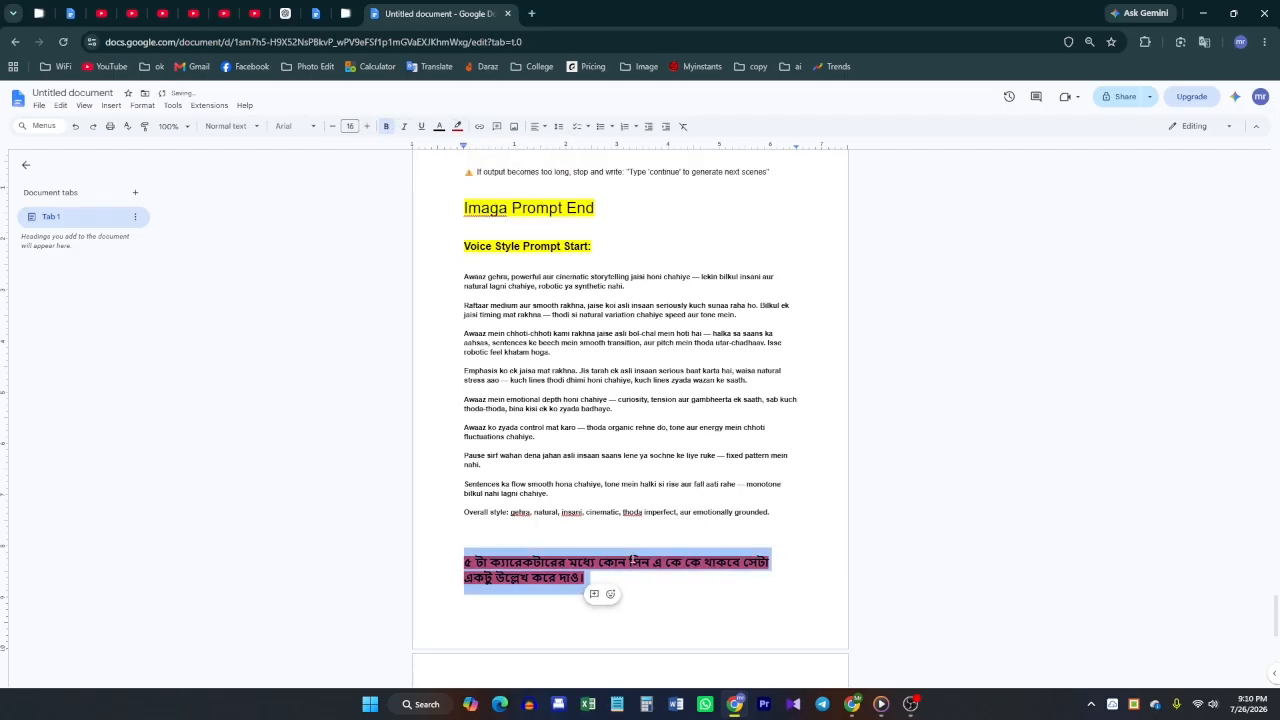
{"action": "left_click", "coordinate": [460, 127]}
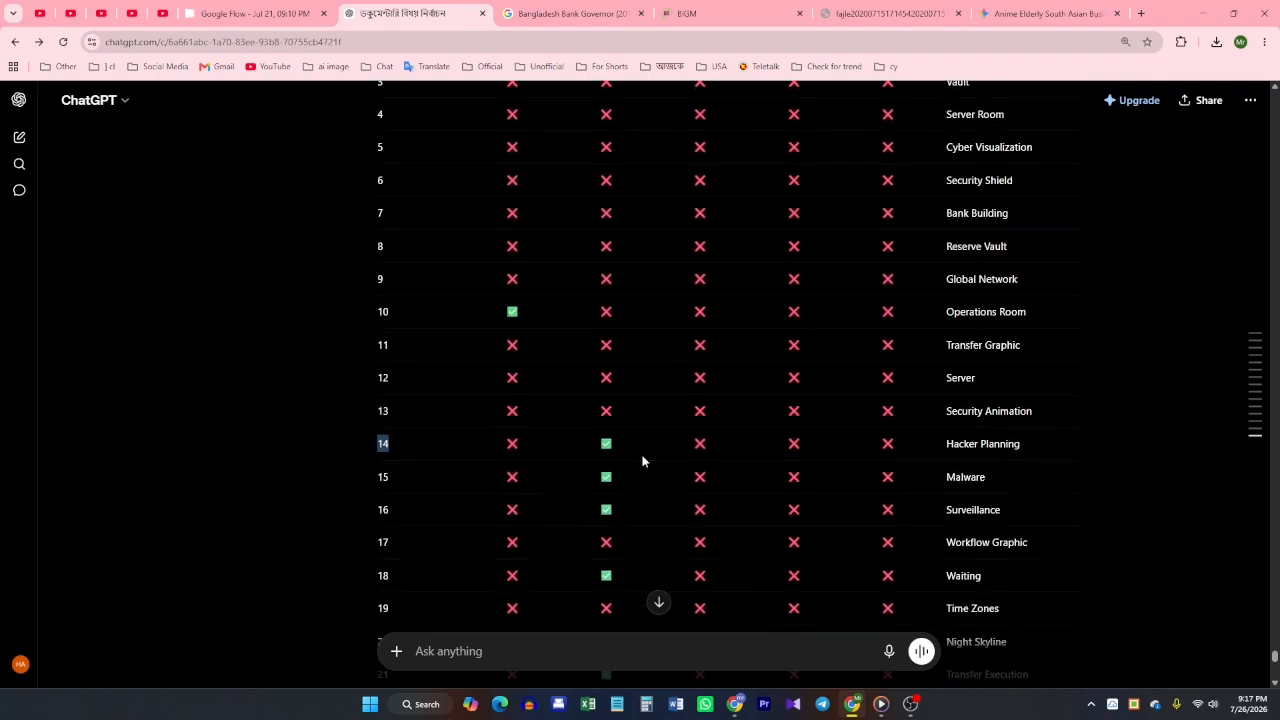
Check the C2 column for scenes 14 to 16 in the Scene Matrix and Scene 1's Image Prompt in the other ChatGPT conversation.
{"action": "left_click_drag", "start_coordinate": [609, 443], "coordinate": [620, 508]}
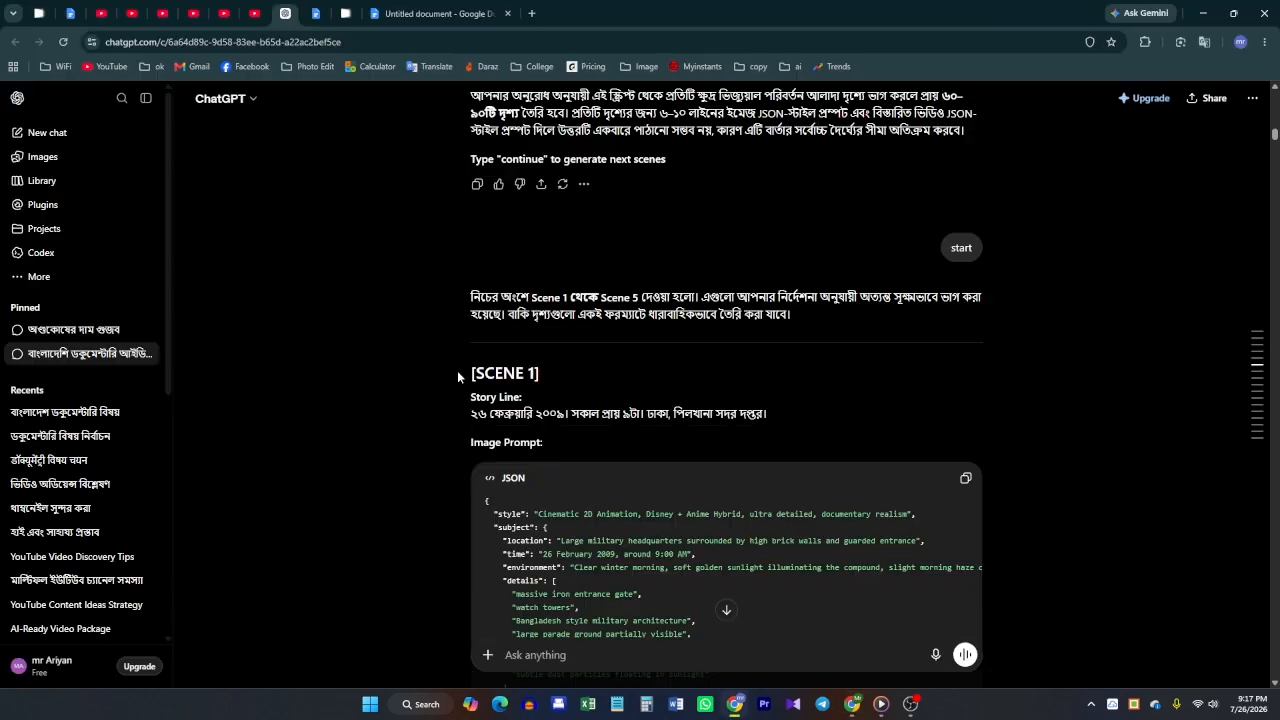
{"action": "left_click_drag", "start_coordinate": [457, 370], "coordinate": [540, 373]}
{"action": "left_click", "coordinate": [537, 408]}
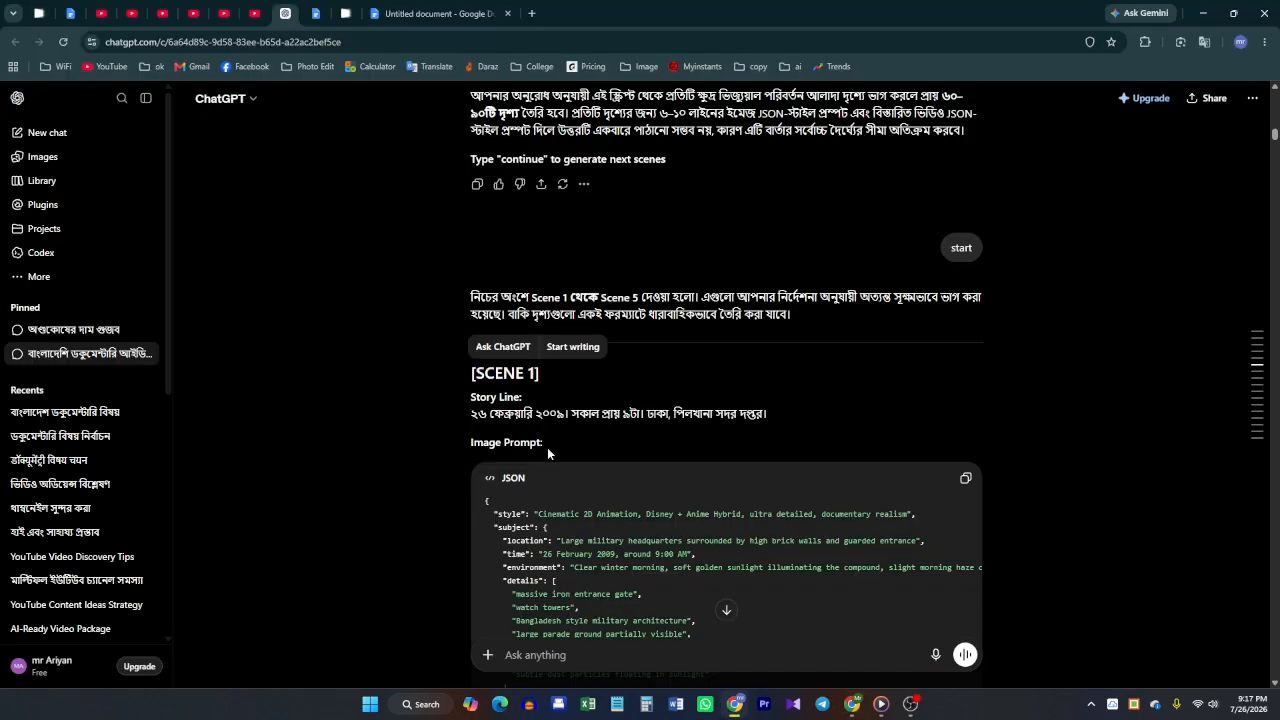
{"action": "scroll", "coordinate": [900, 380], "scroll_direction": "down", "scroll_amount": 2}
Switch to Whisk and paste the copied Image Prompt JSON as the image description.
{"action": "left_click", "coordinate": [346, 14]}
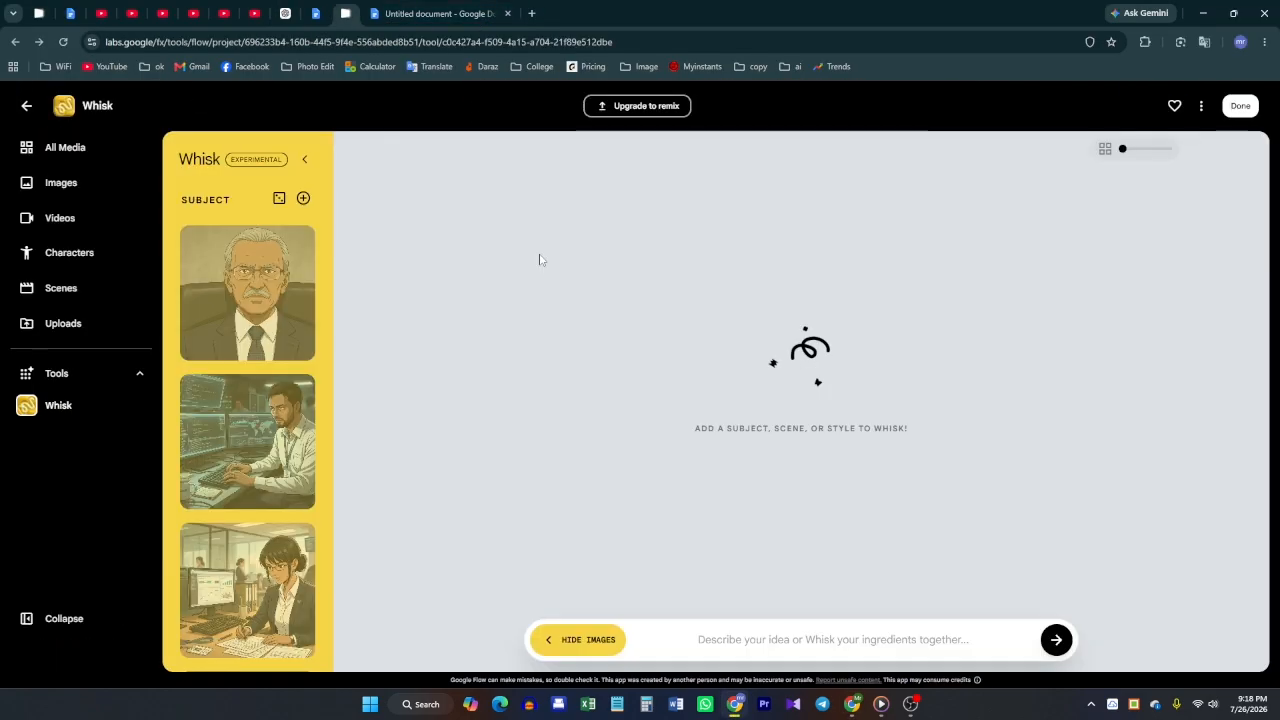
{"action": "left_click", "coordinate": [719, 636]}
{"action": "key", "text": "ctrl+v"}
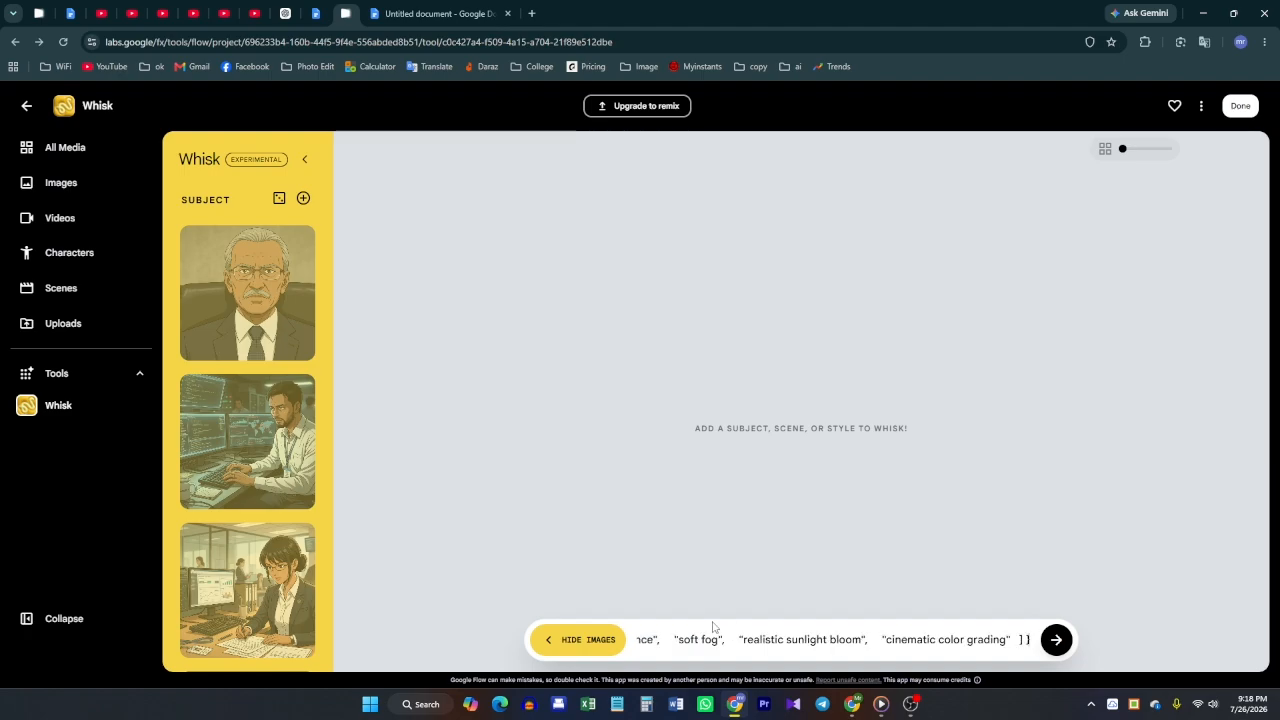
Check the characters for scenes 1 to 9 in the ChatGPT Scene Matrix and generate images from the entered prompt in Whisk.
{"action": "scroll", "coordinate": [280, 303], "scroll_direction": "down", "scroll_amount": 5}
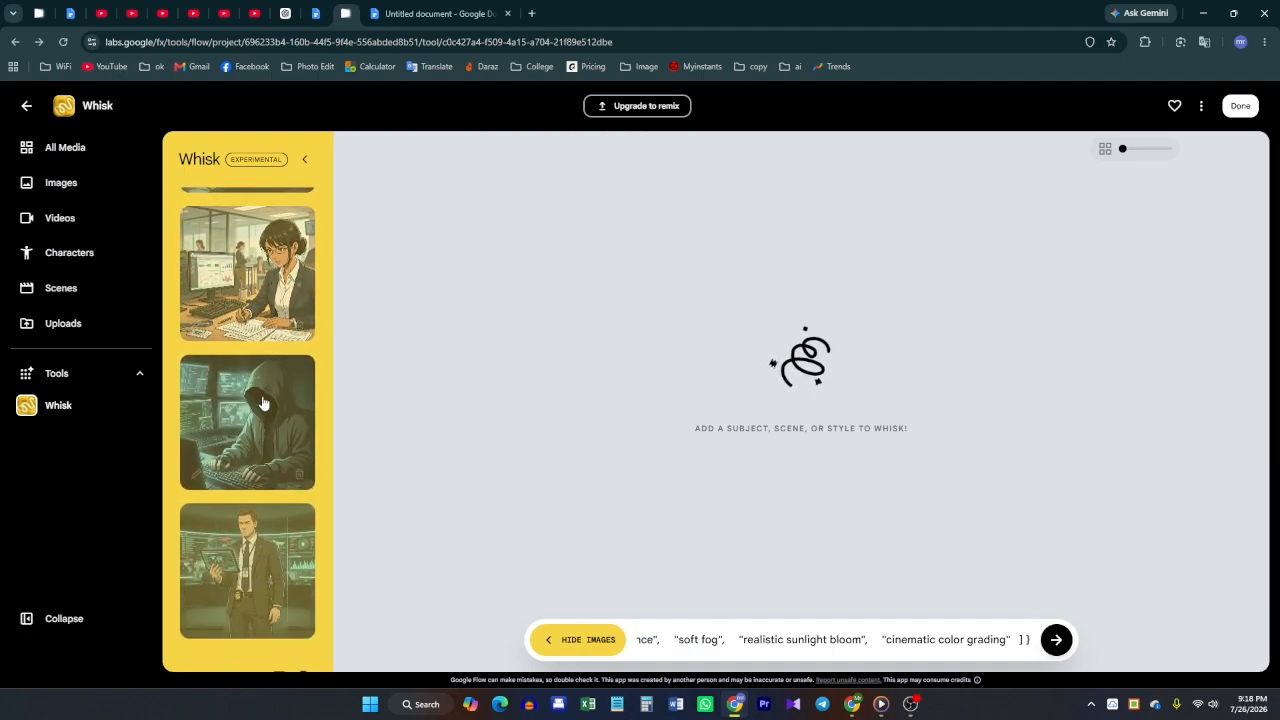
{"action": "key", "text": "alt+Tab"}
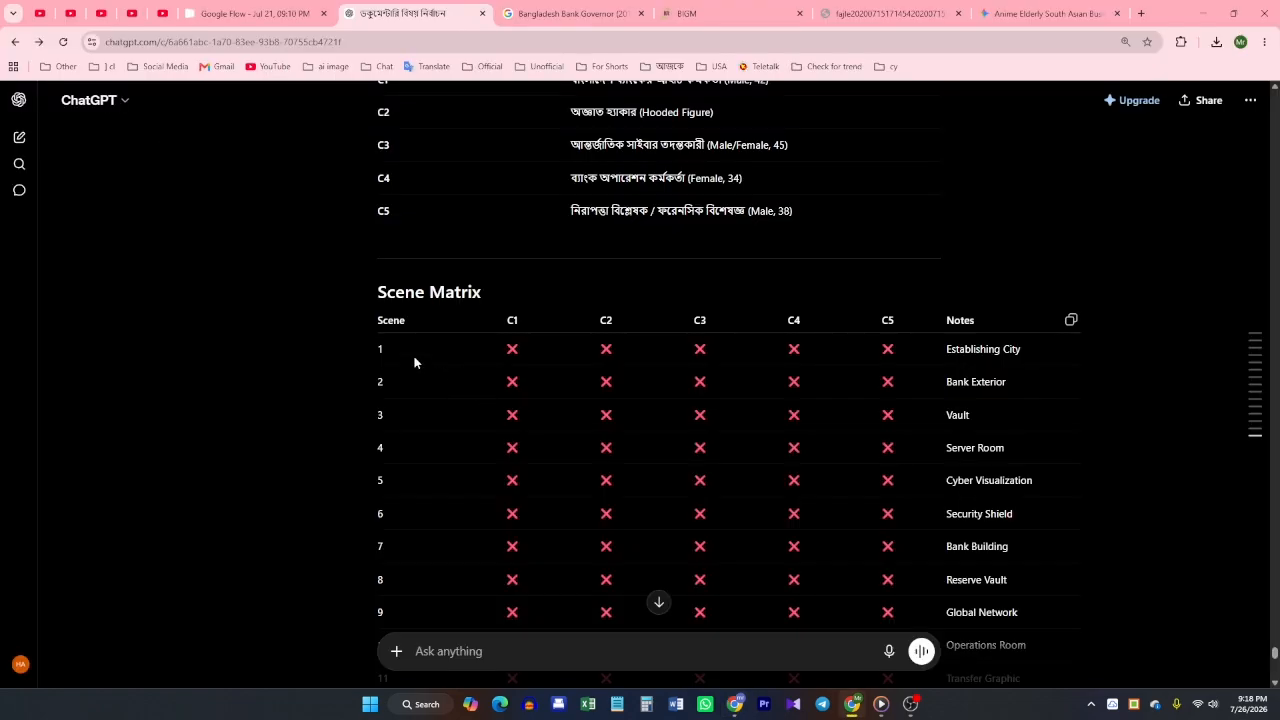
{"action": "left_click_drag", "start_coordinate": [648, 350], "coordinate": [843, 486]}
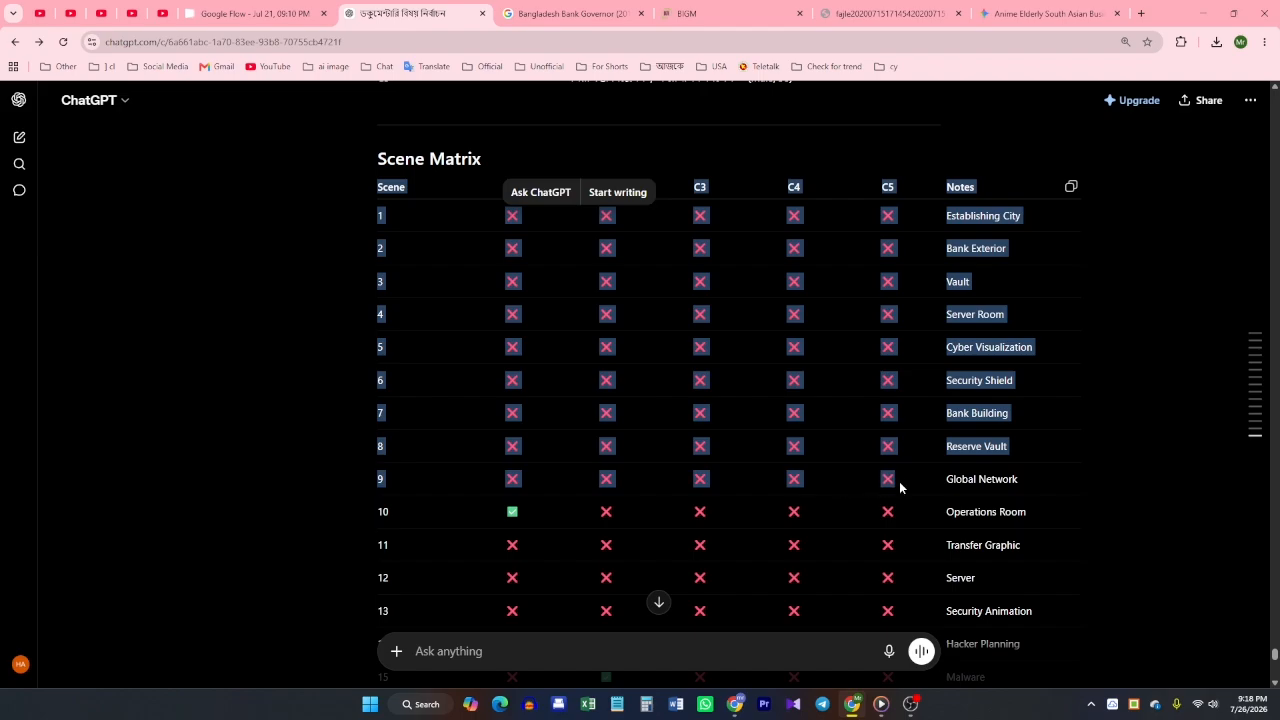
{"action": "key", "text": "alt+Tab"}
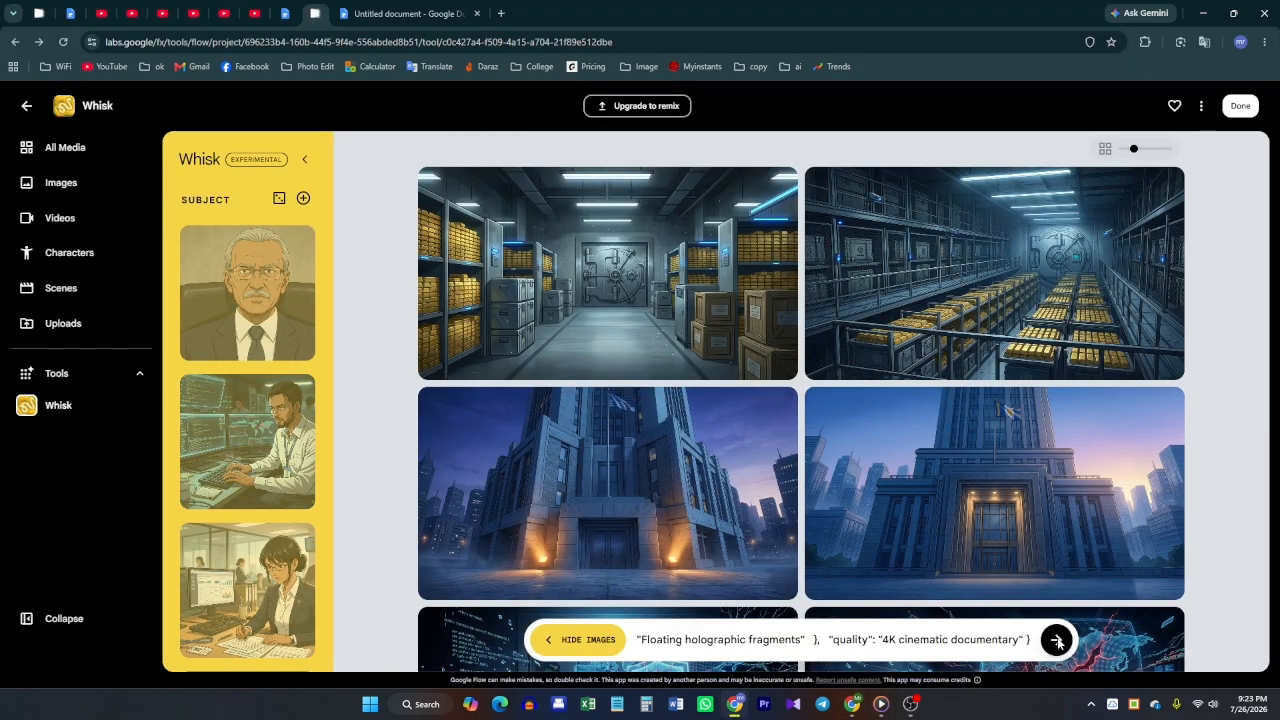
{"action": "left_click", "coordinate": [1057, 640]}
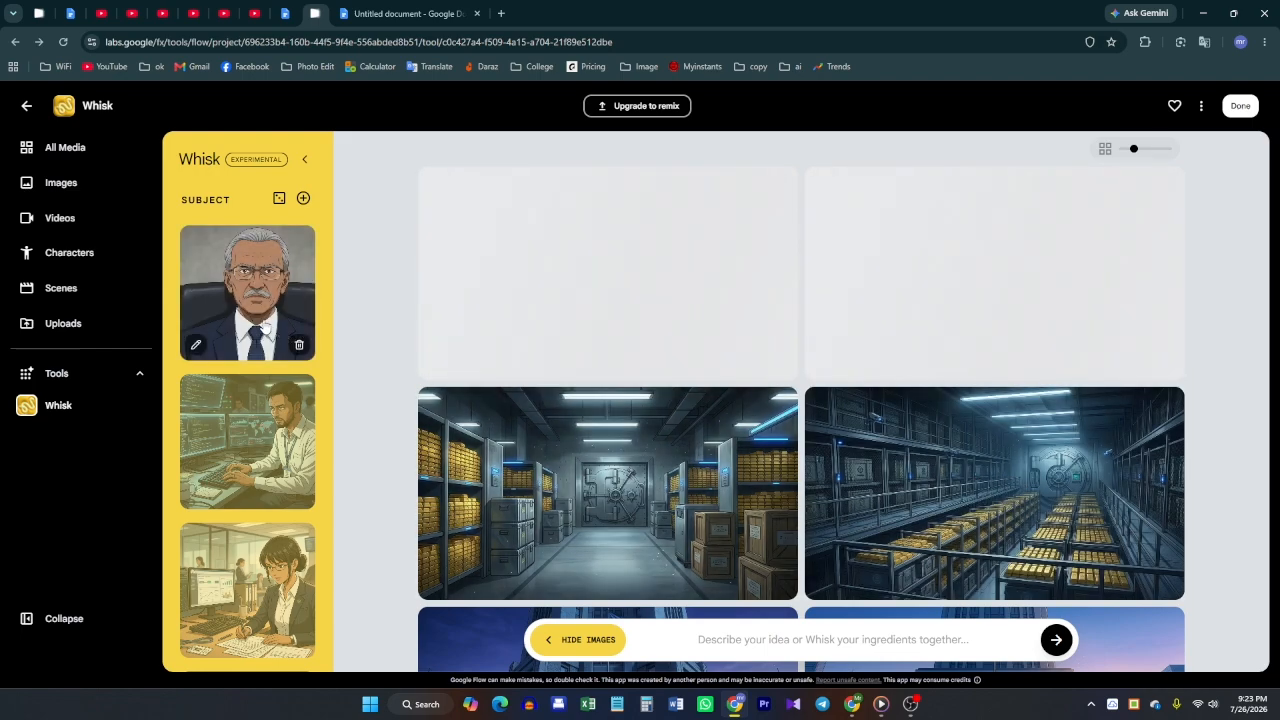
Check which character scene 10 uses in the ChatGPT Scene Matrix and locate the Scene 10 prompts.
{"action": "key", "text": "alt+Tab"}
{"action": "left_click_drag", "start_coordinate": [390, 423], "coordinate": [472, 424]}
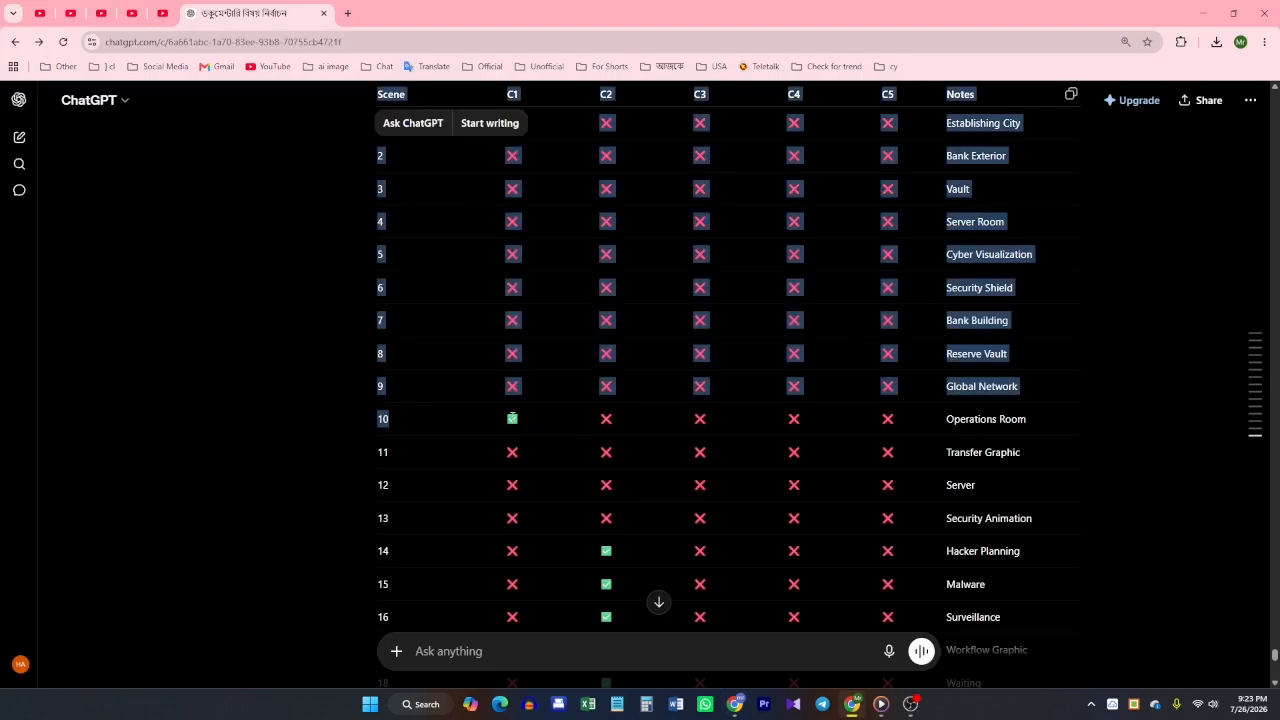
{"action": "left_click", "coordinate": [499, 421]}
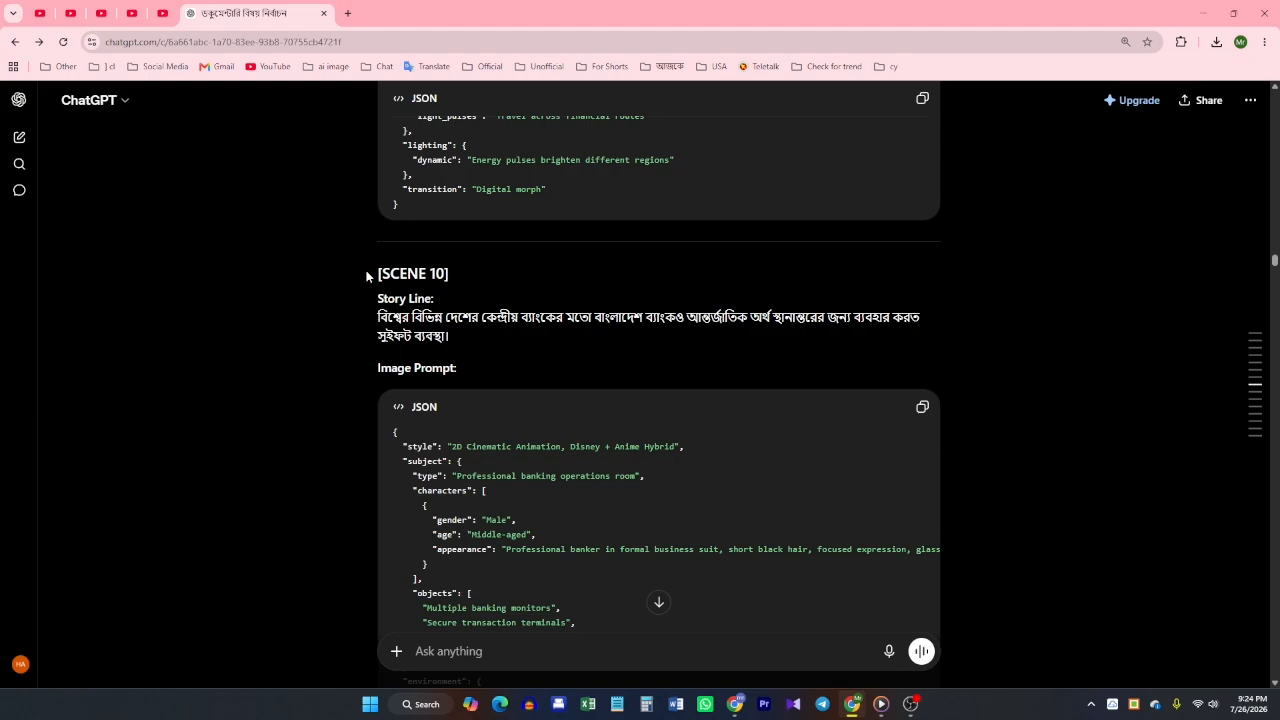
{"action": "left_click_drag", "start_coordinate": [367, 276], "coordinate": [452, 277]}
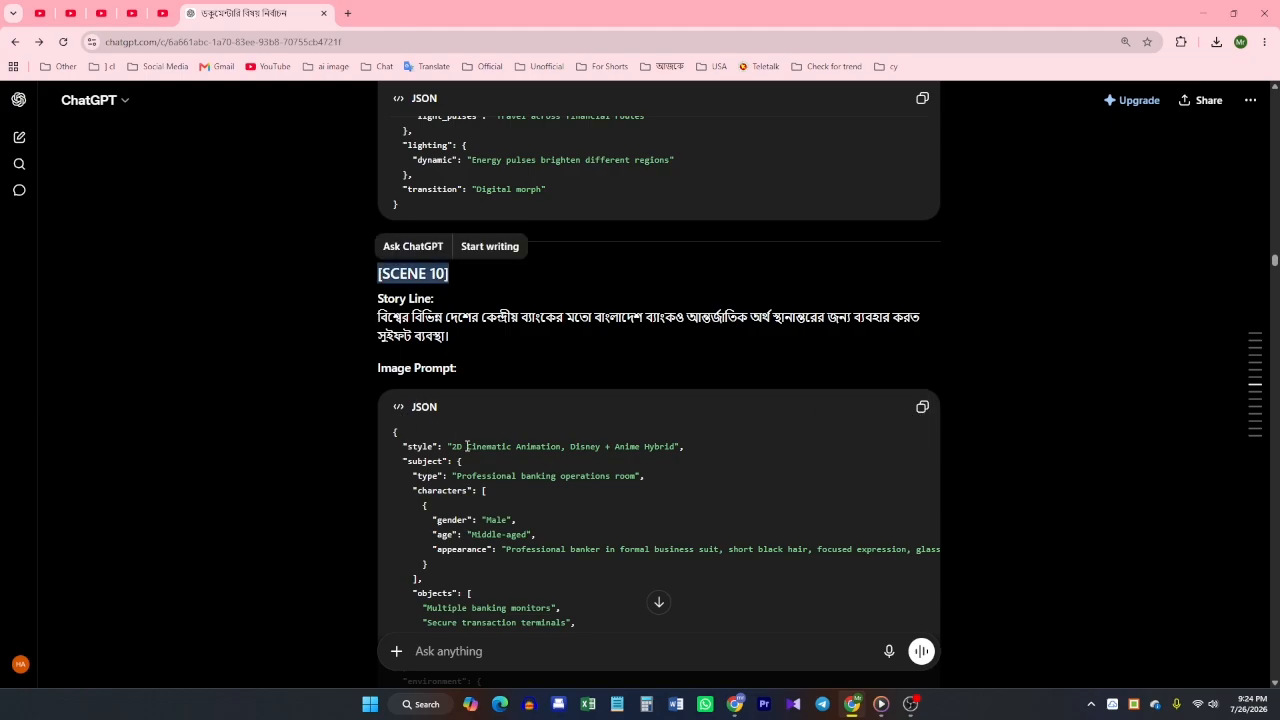
Select the grey-haired man's portrait as the Whisk subject and generate images from the pasted scene prompt.
{"action": "left_click", "coordinate": [735, 704]}
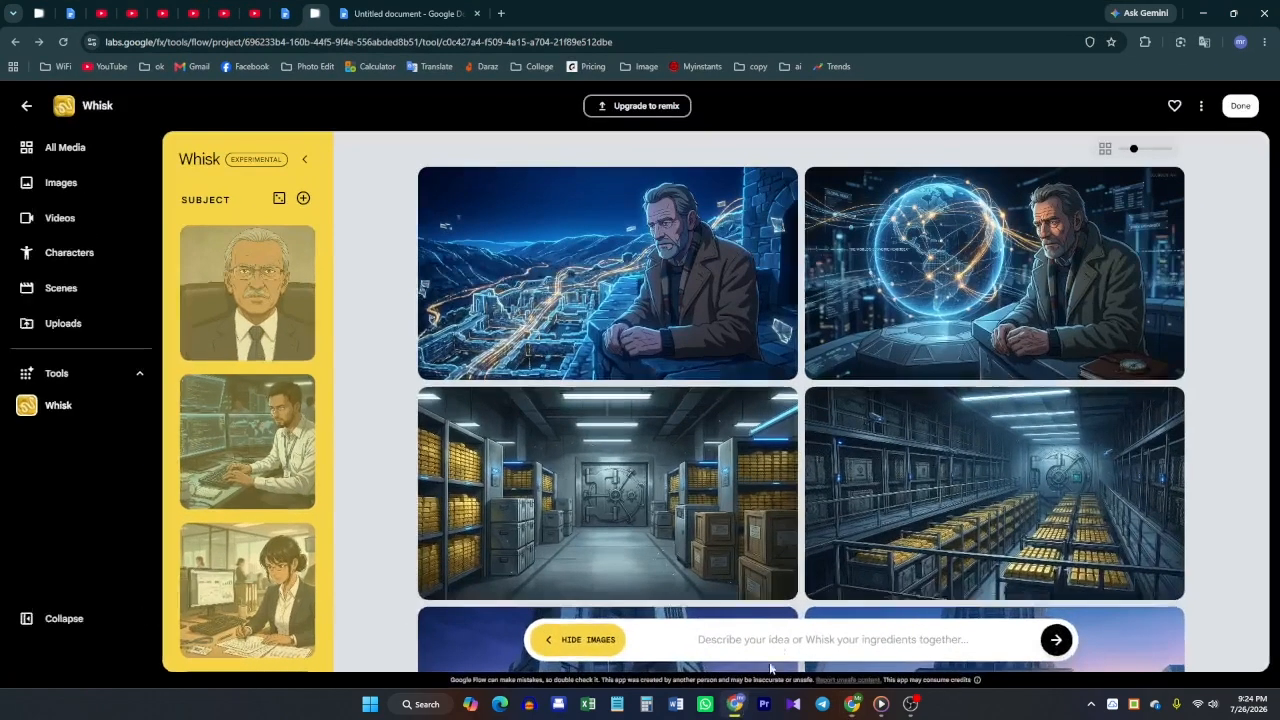
{"action": "left_click", "coordinate": [298, 257]}
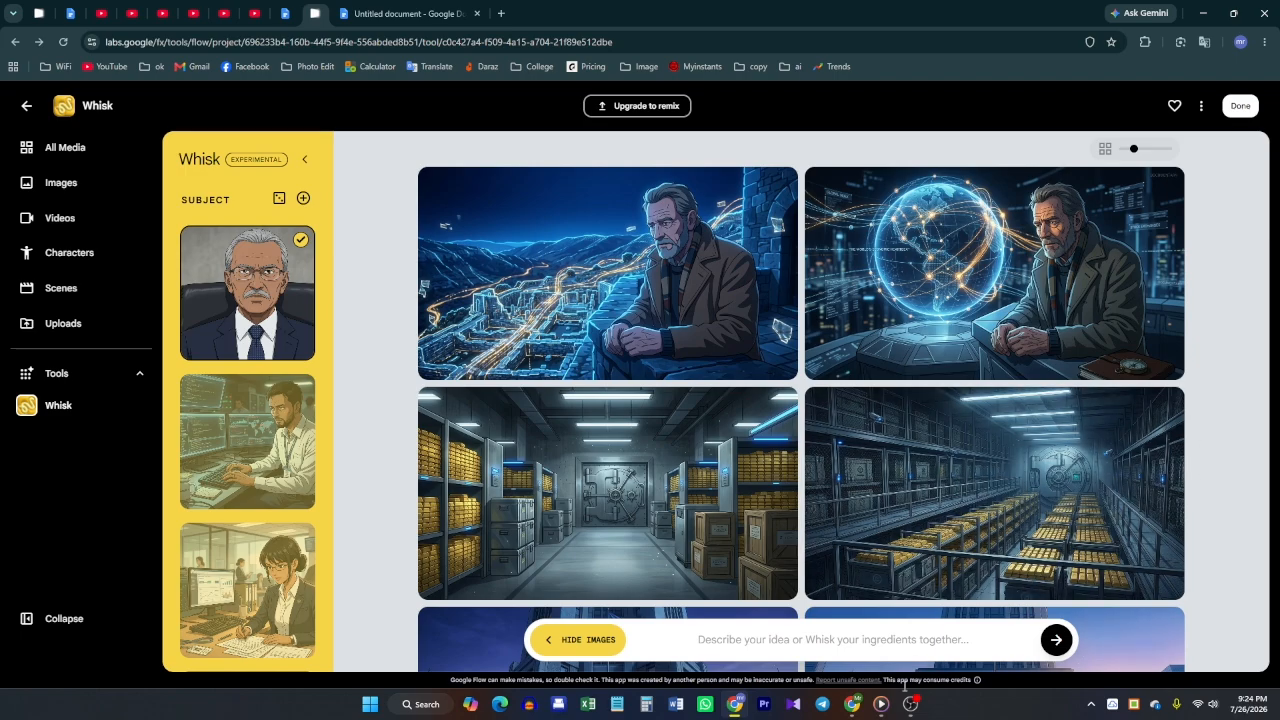
{"action": "scroll", "coordinate": [758, 640], "scroll_direction": "down", "scroll_amount": 4}
{"action": "left_click", "coordinate": [760, 640]}
{"action": "key", "text": "ctrl+v"}
{"action": "left_click", "coordinate": [1056, 641]}
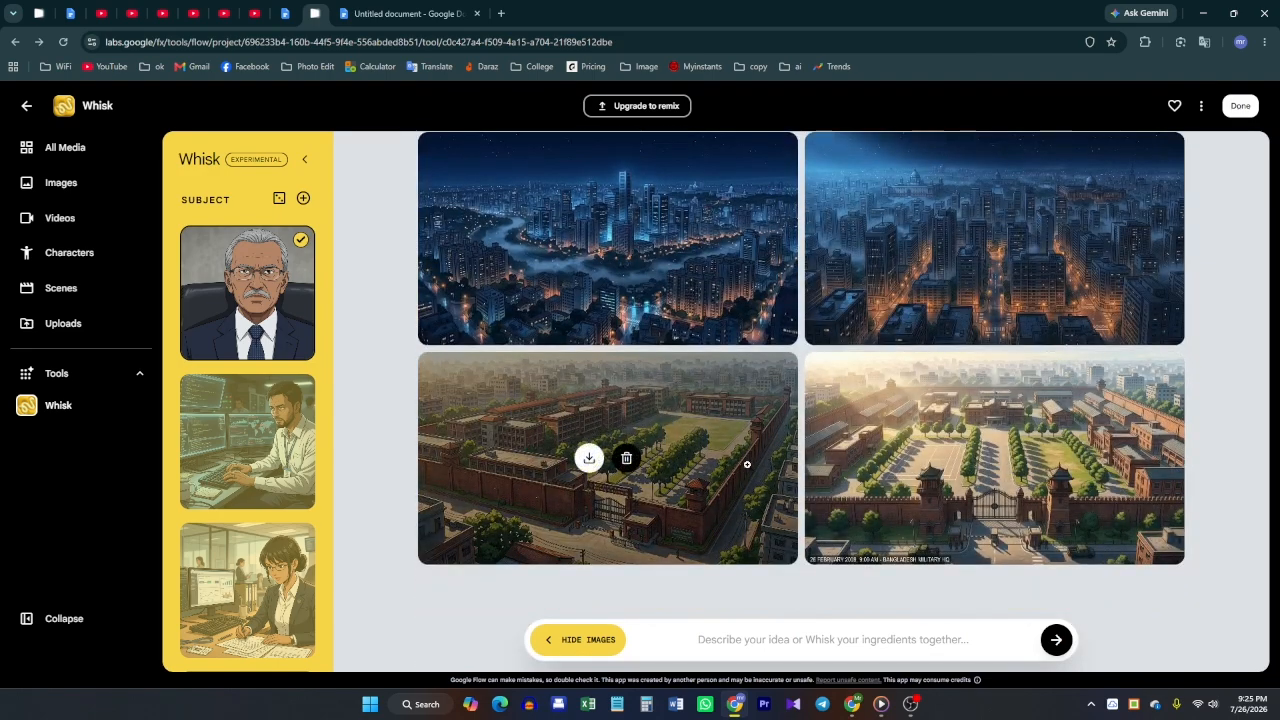
Download the night city image with orange-lit streets to the Docu Video folder on the Desktop as 001.
{"action": "scroll", "coordinate": [750, 464], "scroll_direction": "up", "scroll_amount": 2}
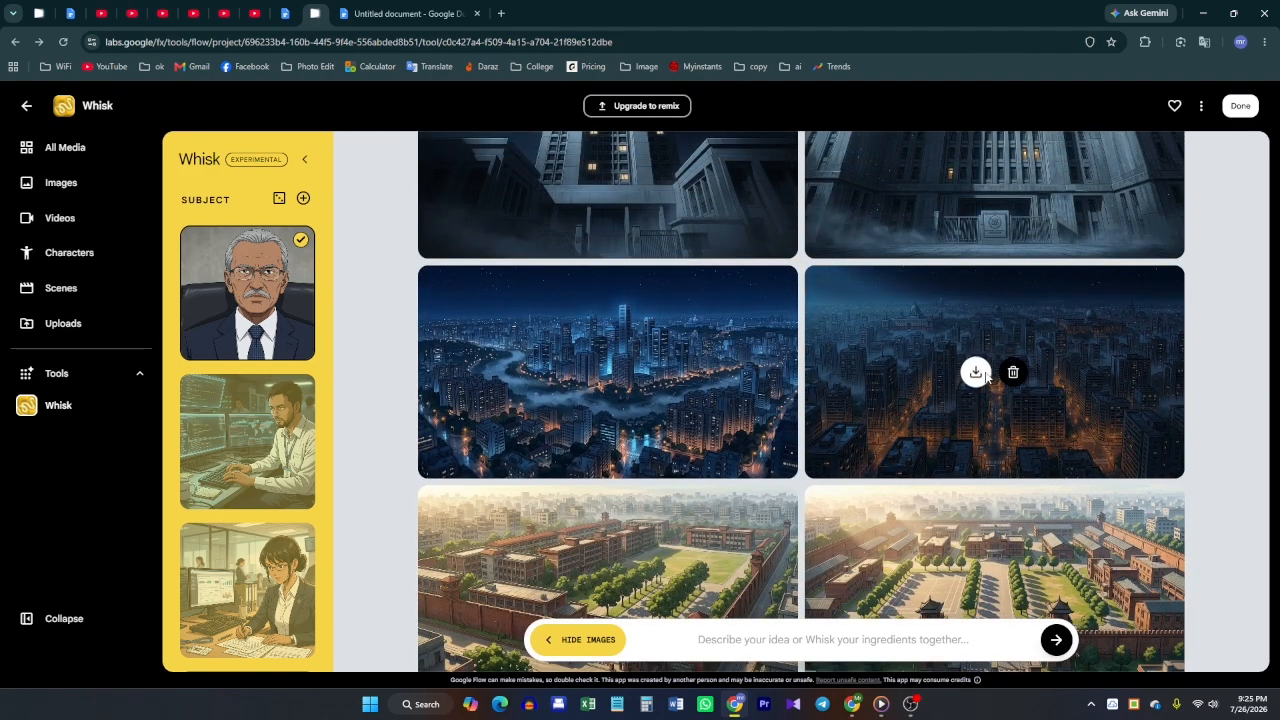
{"action": "left_click", "coordinate": [975, 372]}
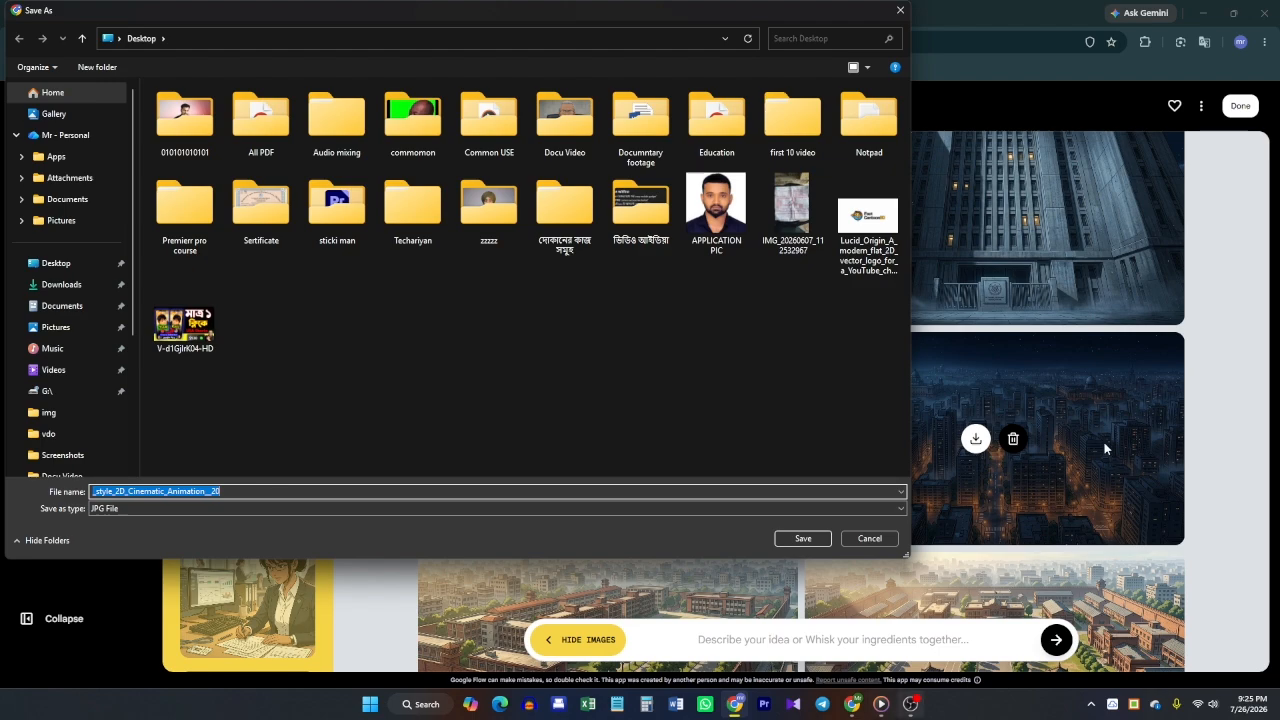
{"action": "double_click", "coordinate": [572, 112]}
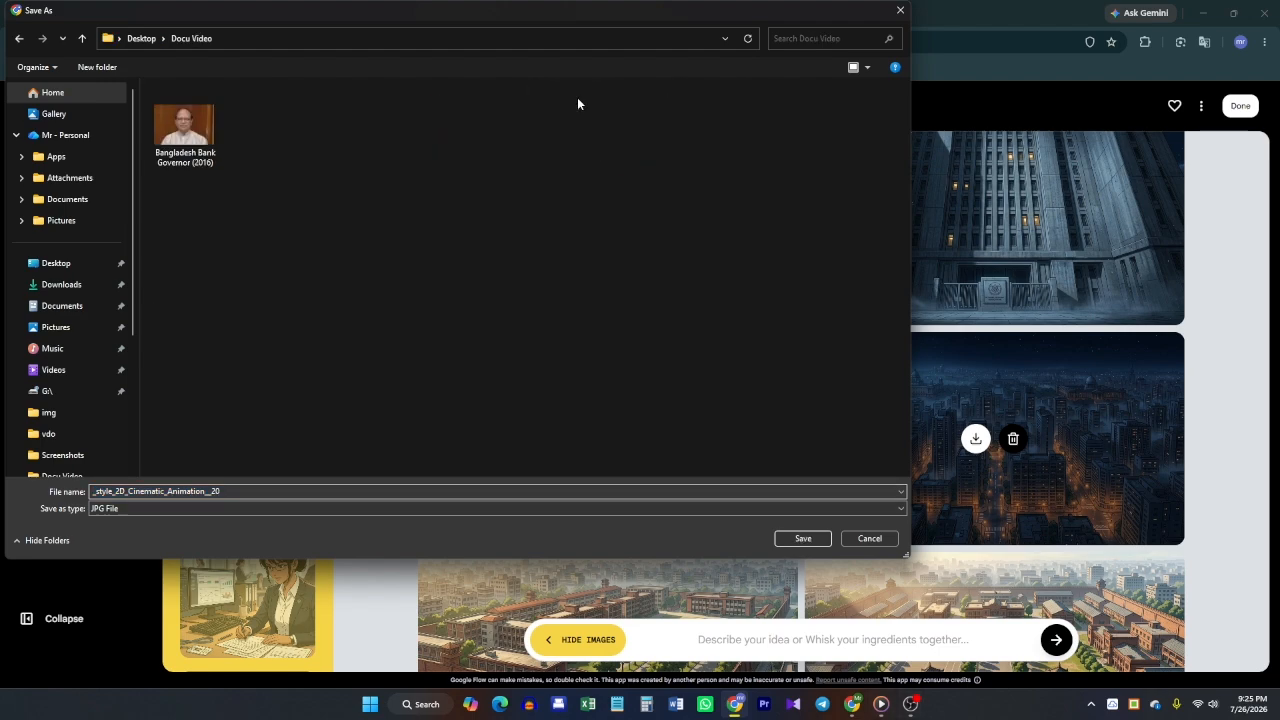
{"action": "left_click", "coordinate": [250, 491]}
{"action": "type", "text": "001"}
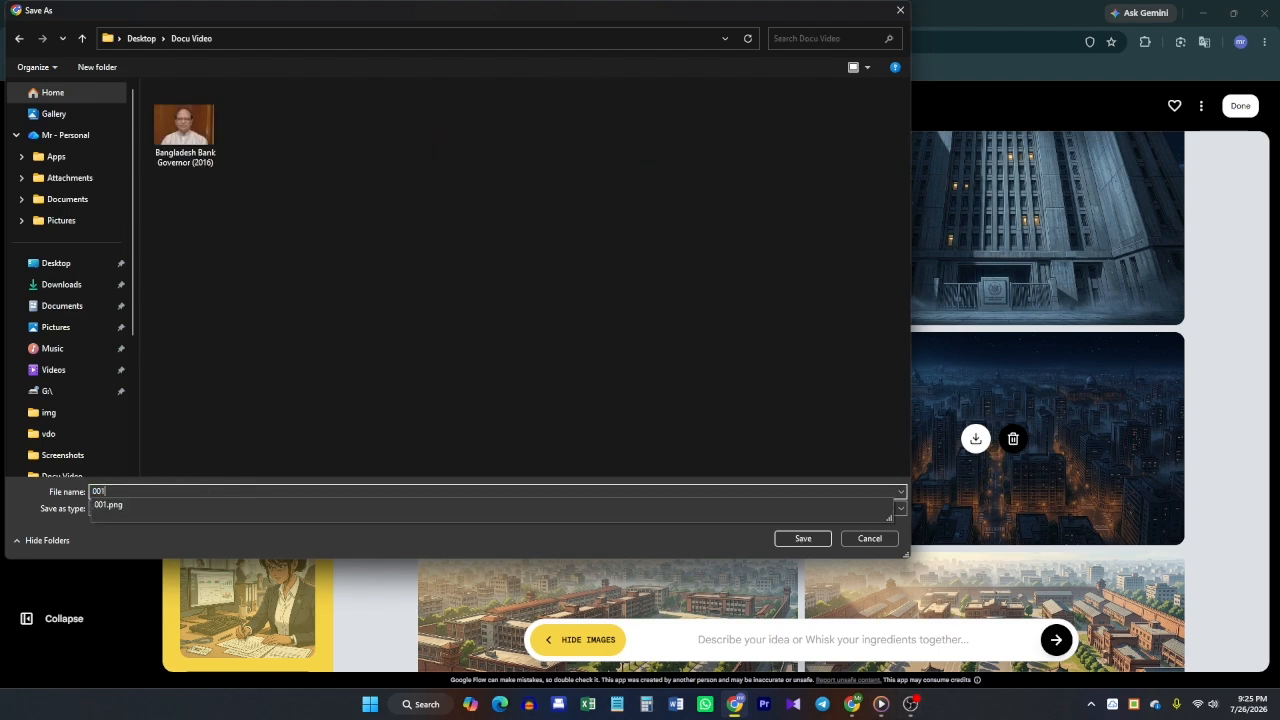
{"action": "key", "text": "Return"}
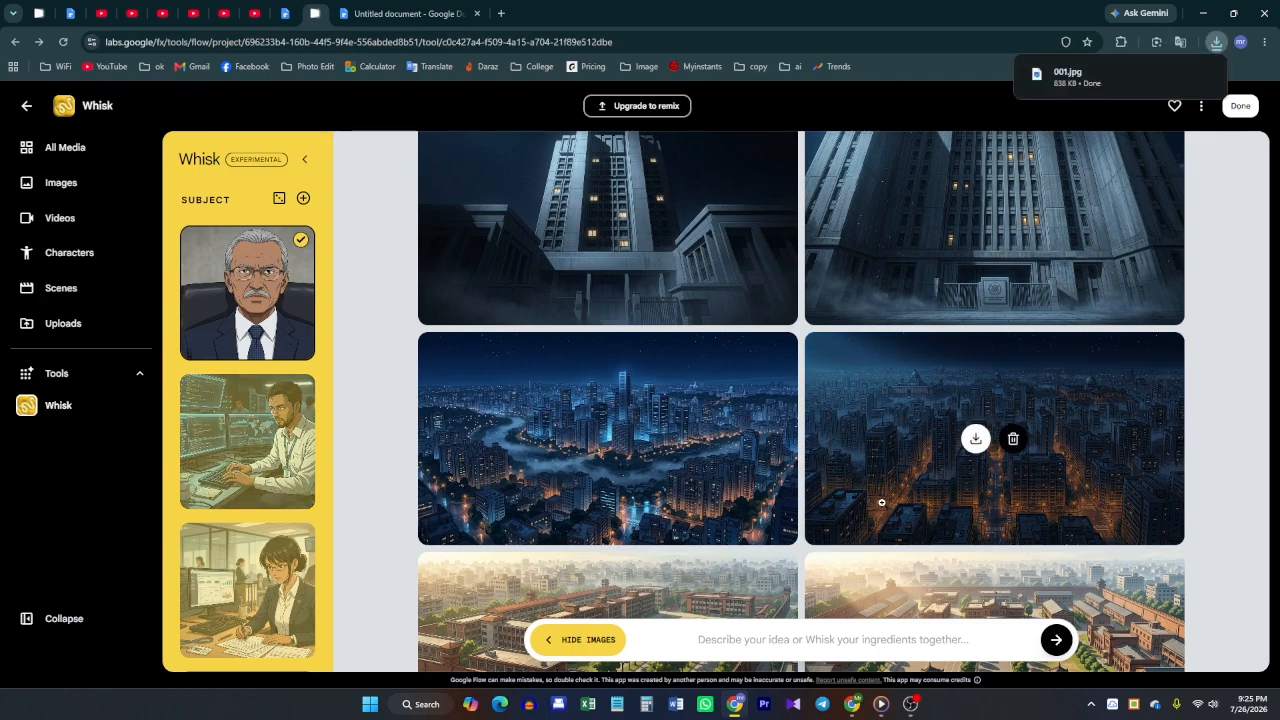
Download the gated bank building close-up image to the Docu Video folder as 002.
{"action": "scroll", "coordinate": [1049, 474], "scroll_direction": "up", "scroll_amount": 2}
{"action": "left_click", "coordinate": [975, 419]}
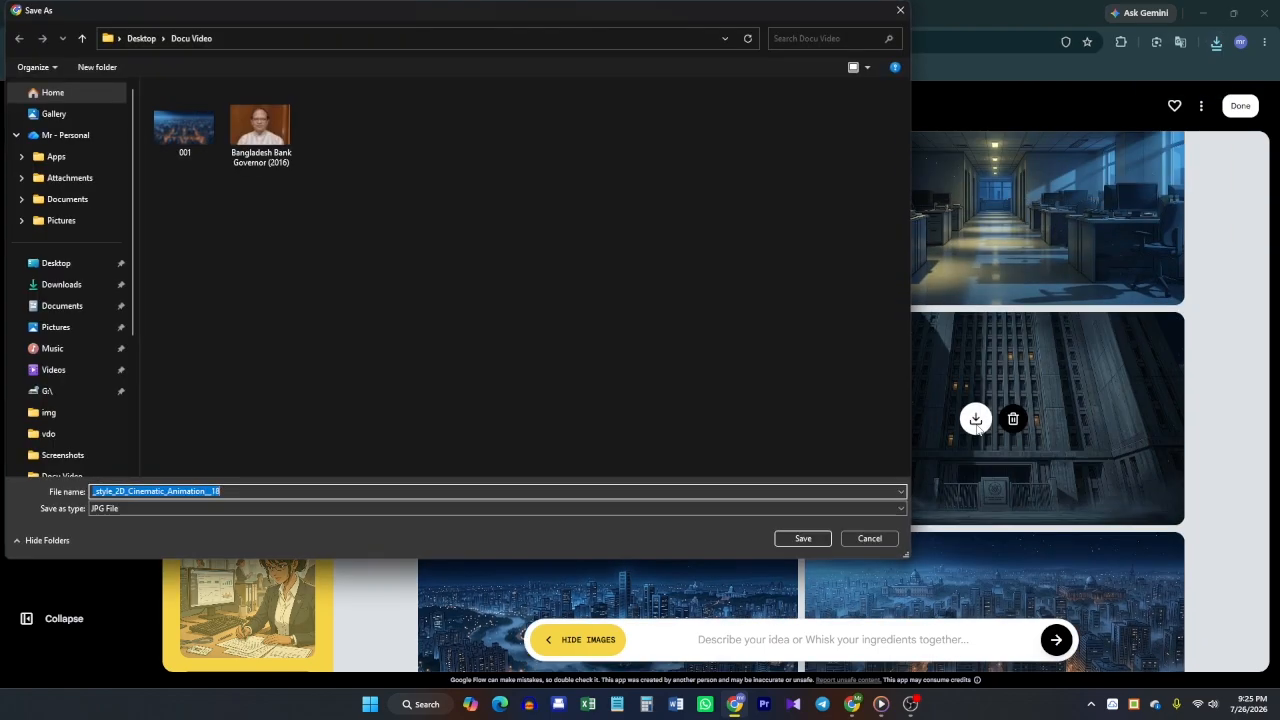
{"action": "type", "text": "002"}
{"action": "key", "text": "Return"}
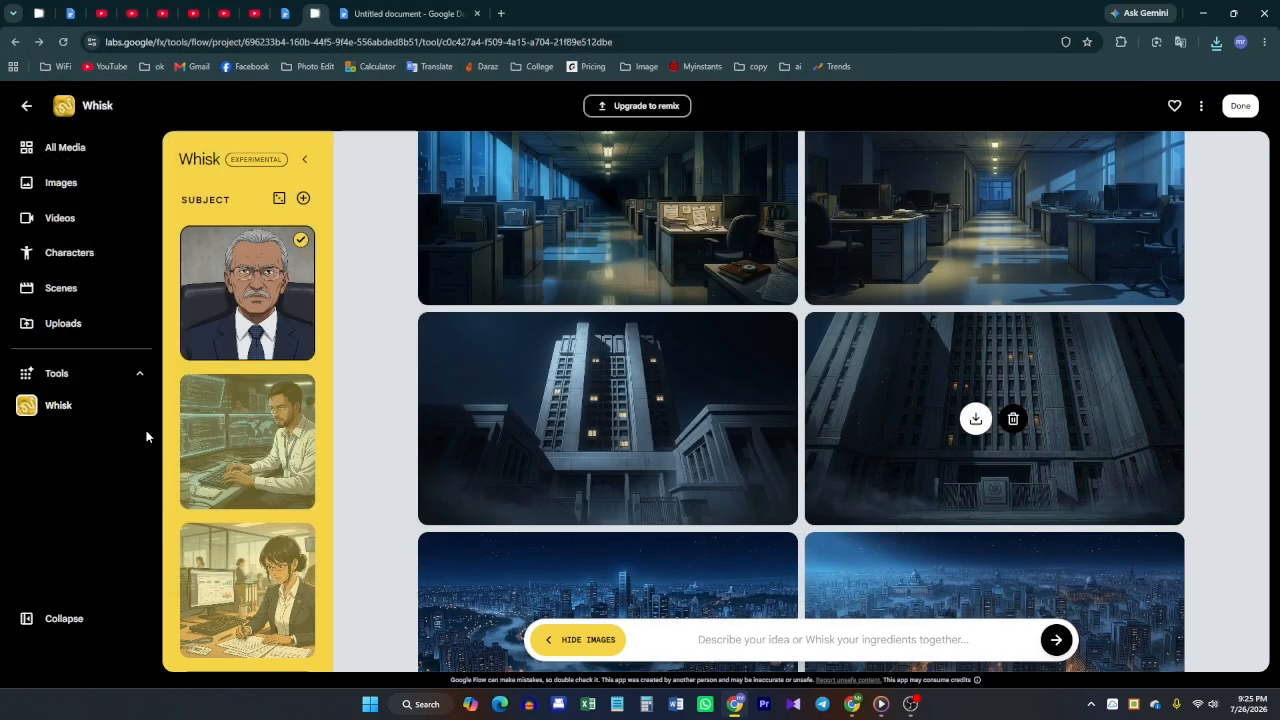
{"action": "scroll", "coordinate": [756, 572], "scroll_direction": "up", "scroll_amount": 2}
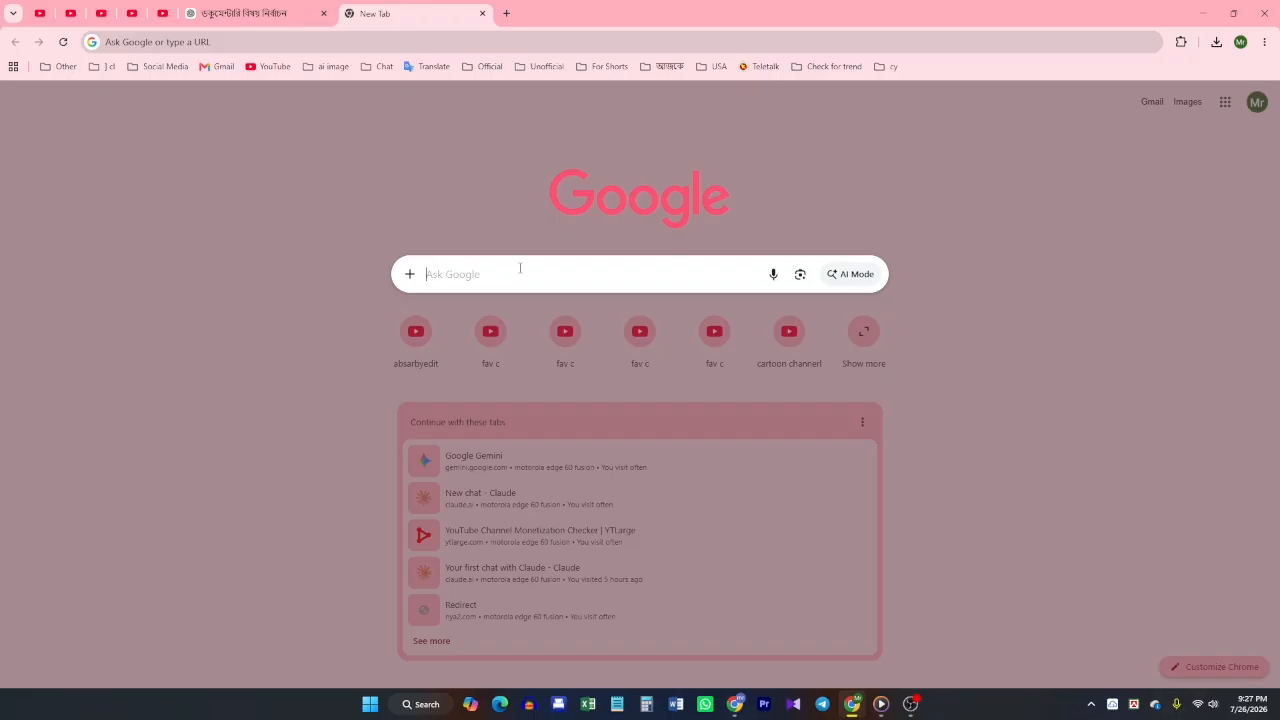
Search Google for "google flow", open Google Flow and create a new project.
{"action": "type", "text": "go"}
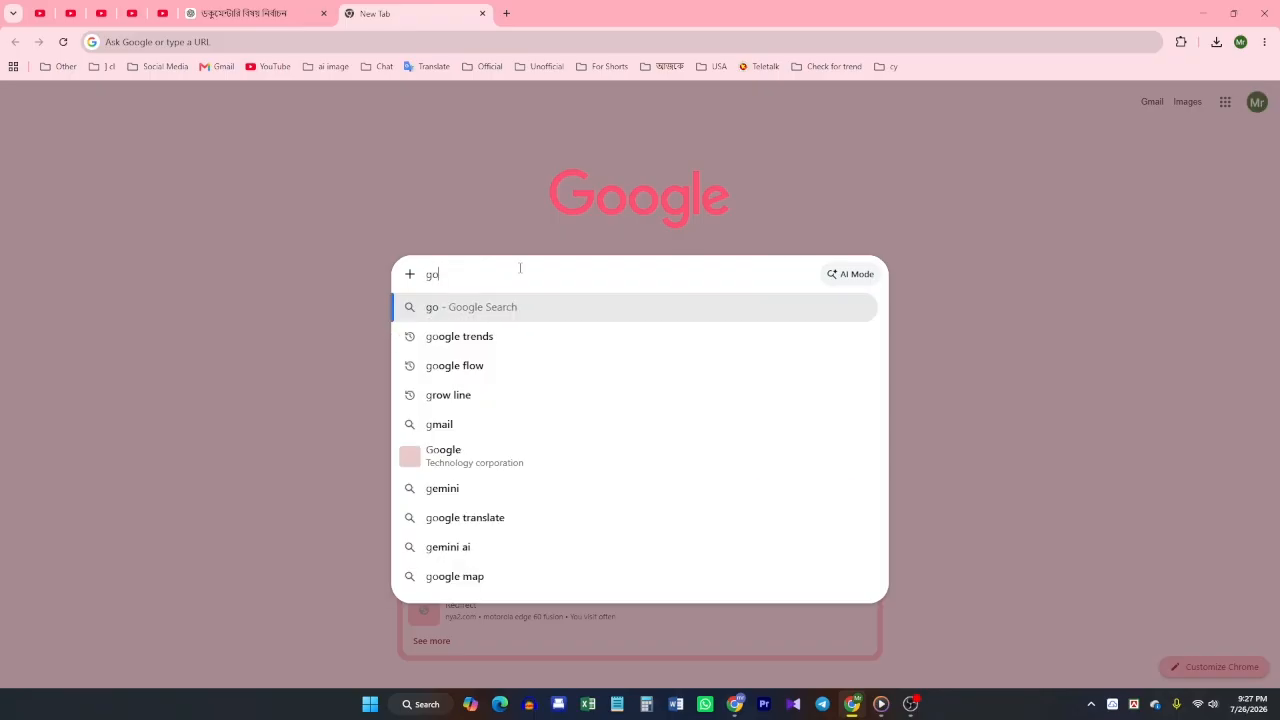
{"action": "type", "text": "ogle"}
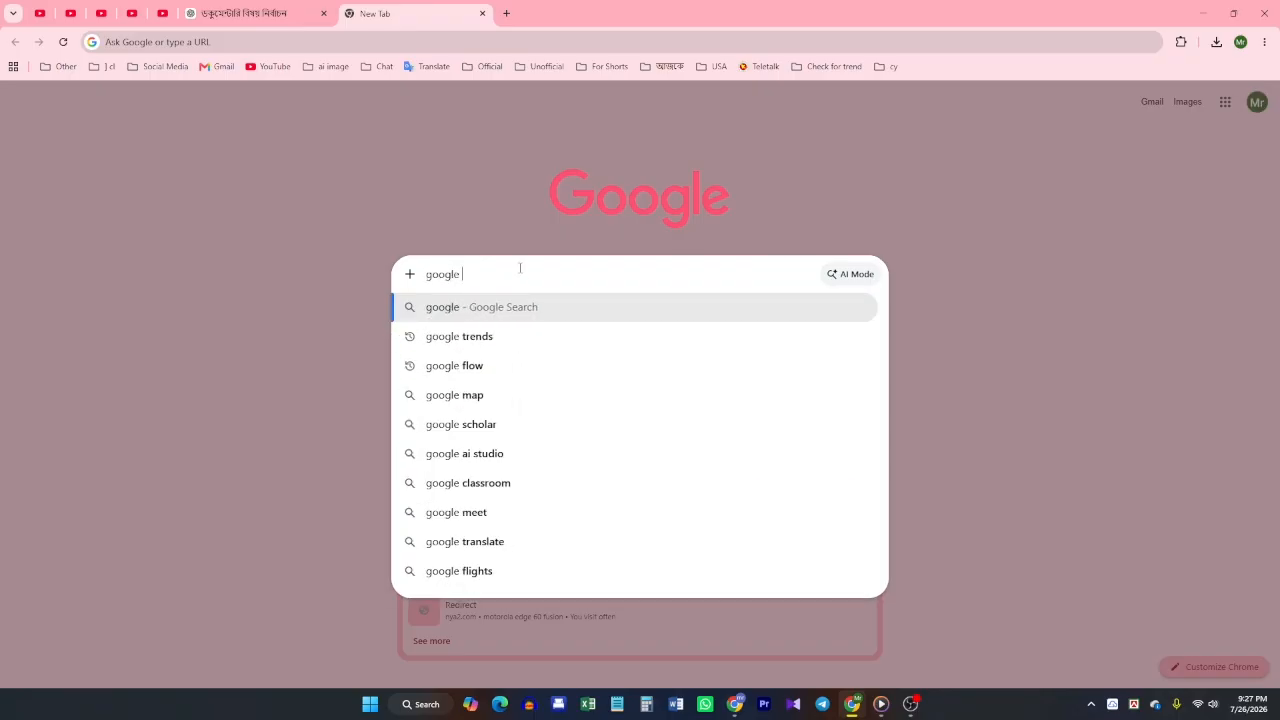
{"action": "left_click", "coordinate": [488, 368]}
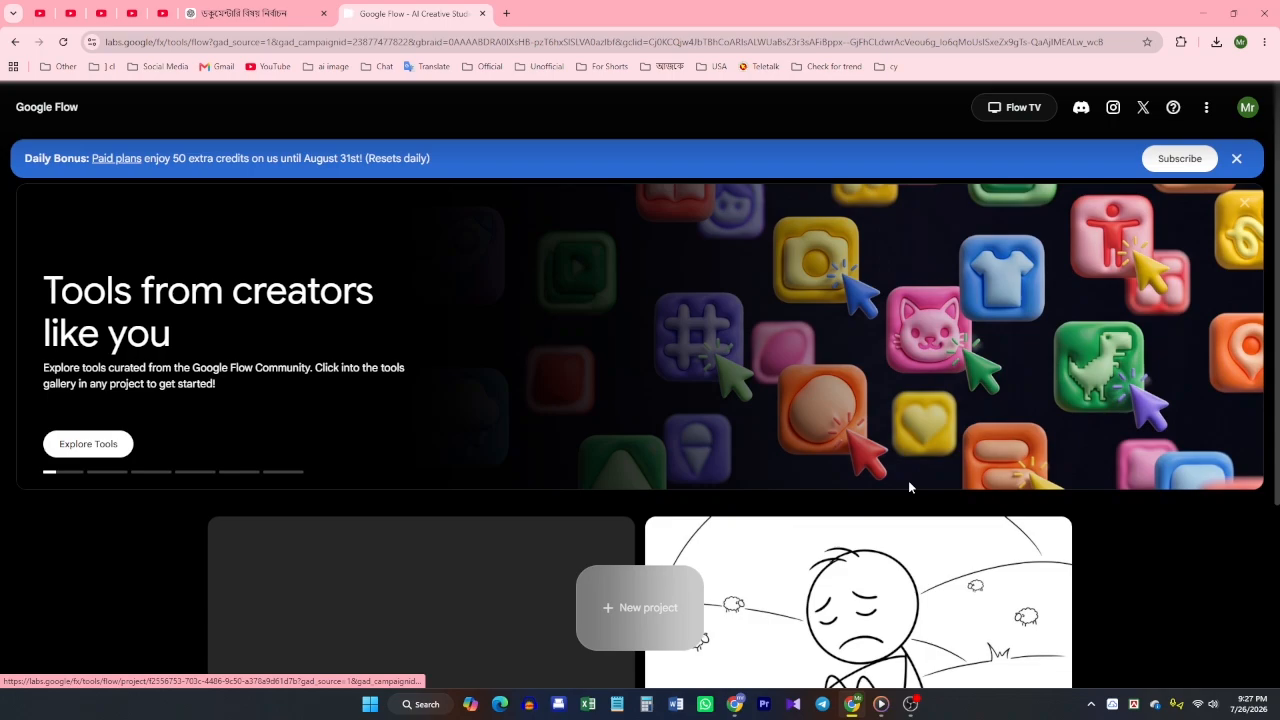
{"action": "left_click", "coordinate": [908, 480]}
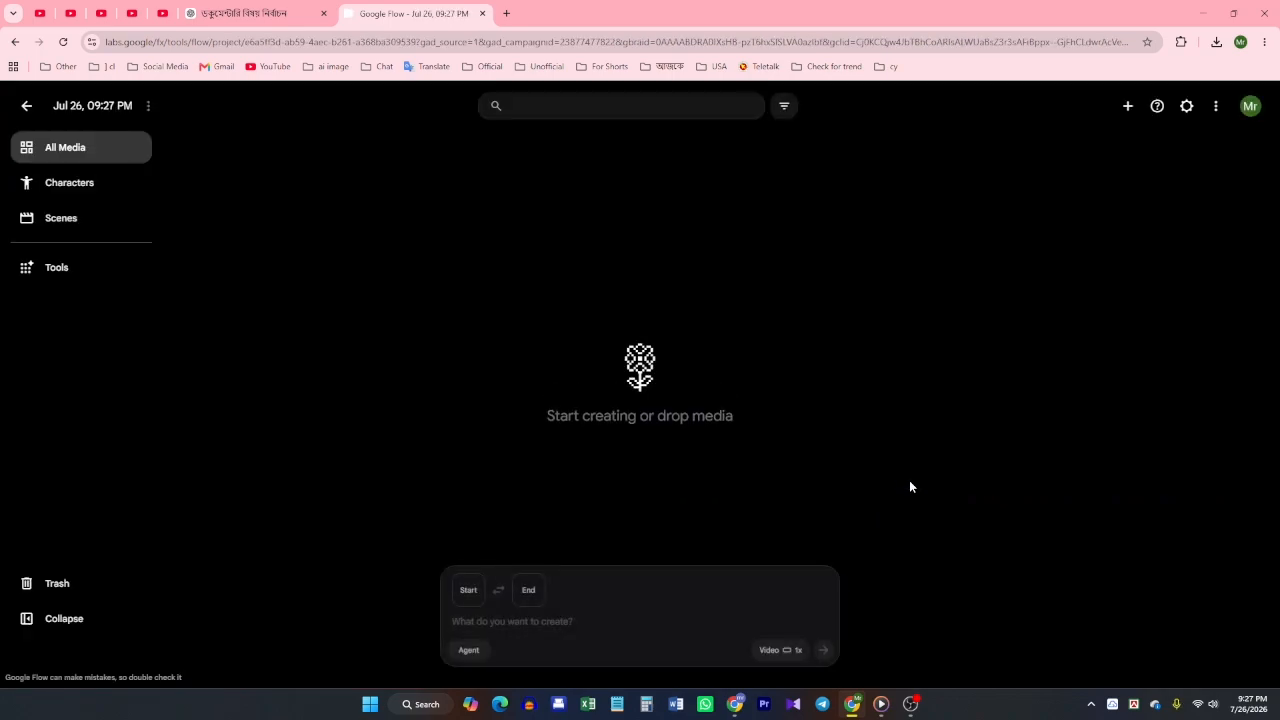
Upload the scene images to the project and add 001.jpg, the night city view, as the start frame.
{"action": "left_click", "coordinate": [468, 590]}
{"action": "left_click", "coordinate": [417, 537]}
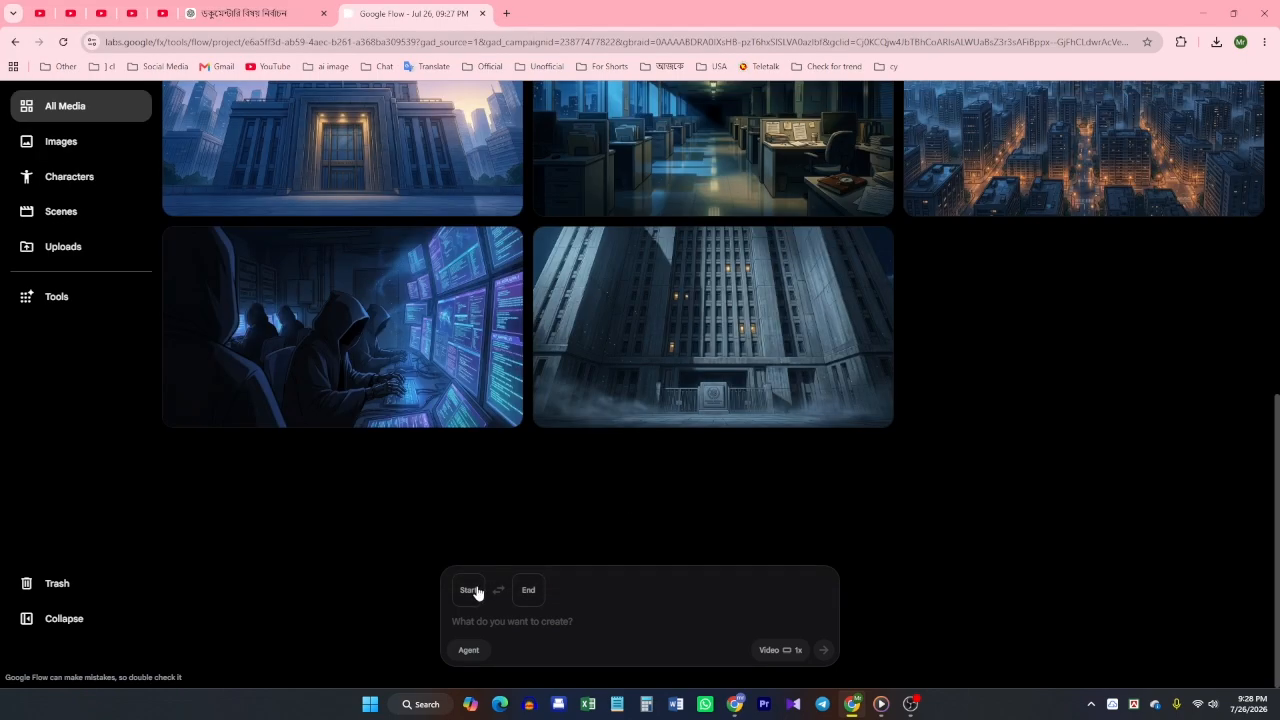
{"action": "left_click", "coordinate": [477, 592]}
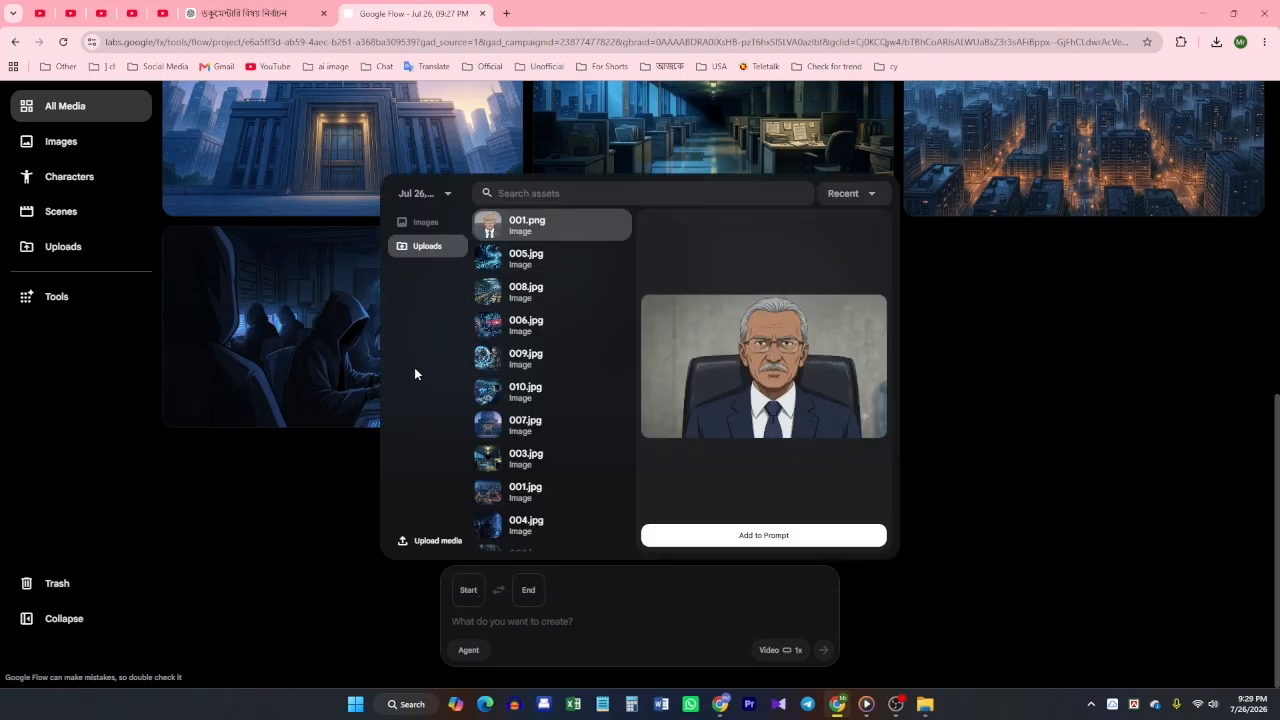
{"action": "scroll", "coordinate": [520, 470], "scroll_direction": "down", "scroll_amount": 1}
{"action": "left_click", "coordinate": [538, 470]}
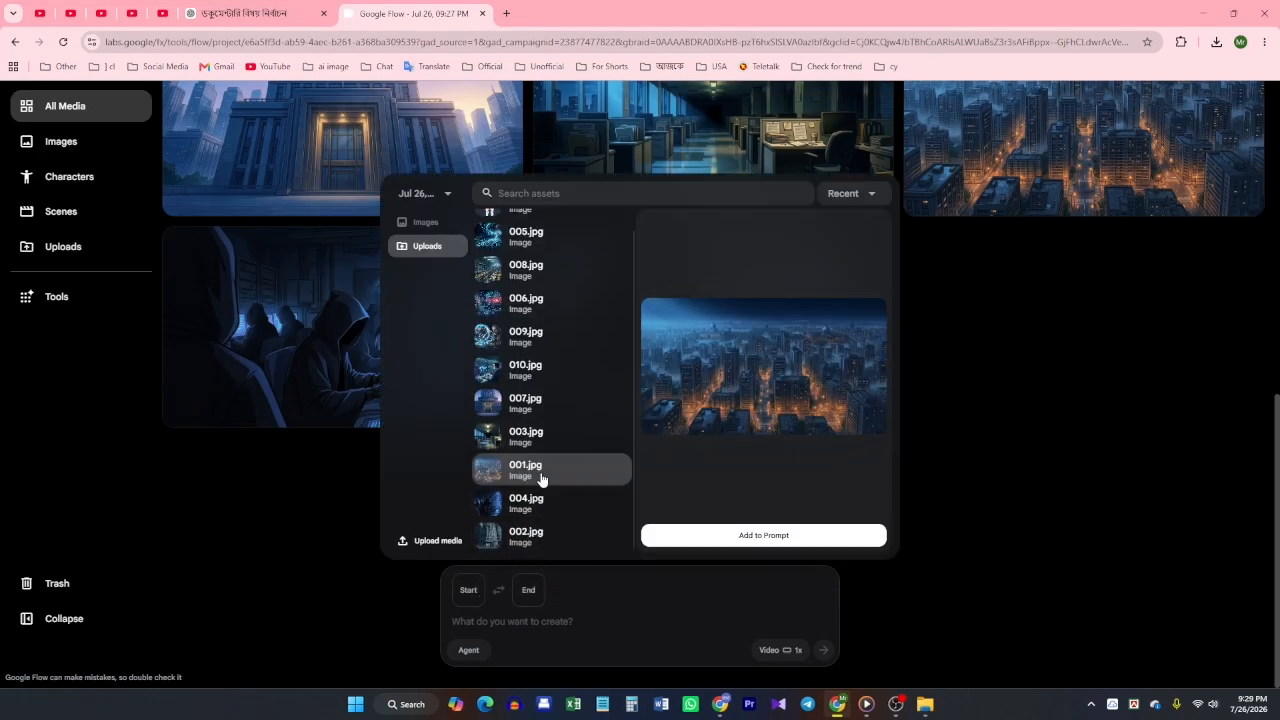
{"action": "left_click", "coordinate": [750, 535]}
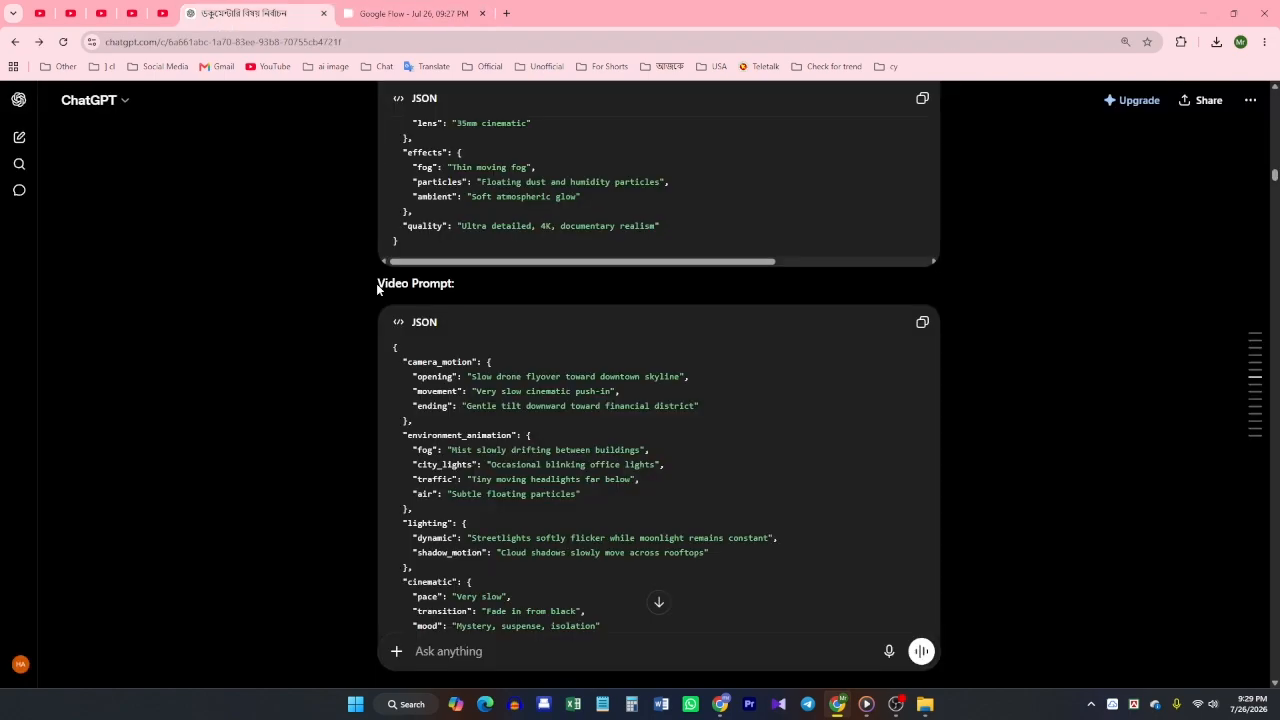
Copy the Scene 1 video prompt from ChatGPT and paste it into the Google Flow prompt.
{"action": "left_click_drag", "start_coordinate": [376, 283], "coordinate": [467, 286]}
{"action": "left_click", "coordinate": [922, 321]}
{"action": "scroll", "coordinate": [535, 624], "scroll_direction": "down", "scroll_amount": 3}
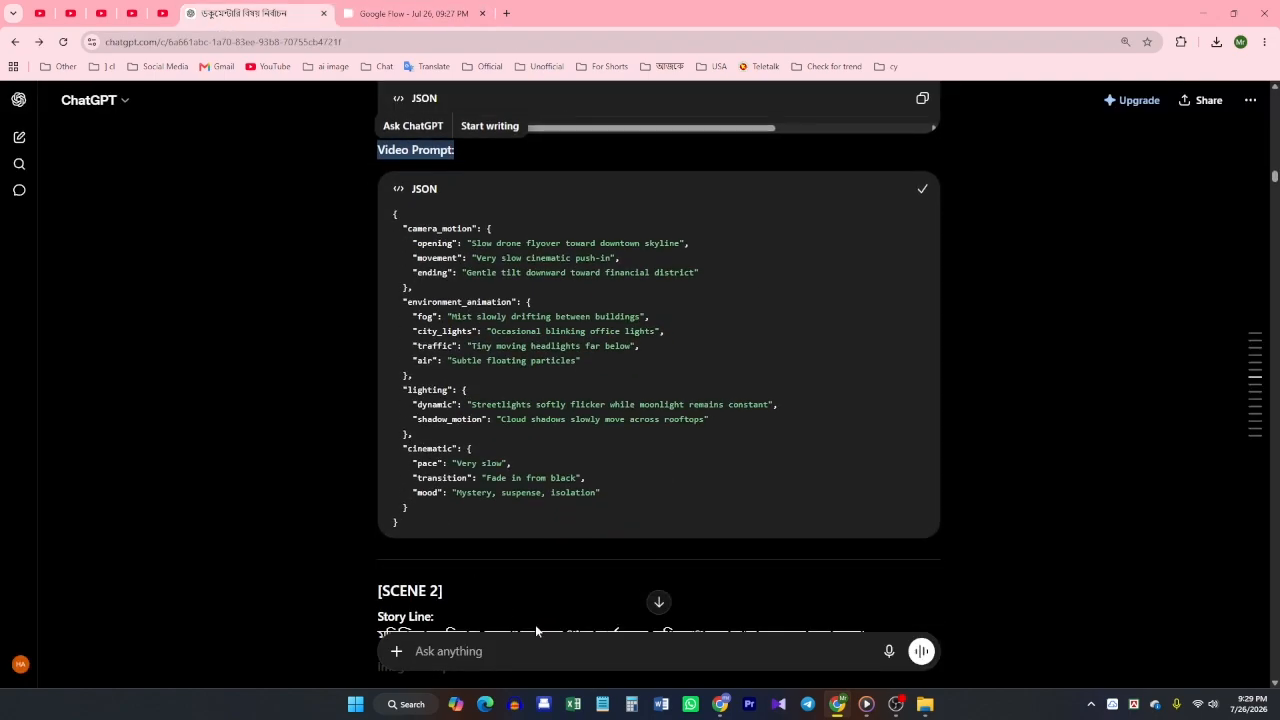
{"action": "left_click", "coordinate": [410, 13]}
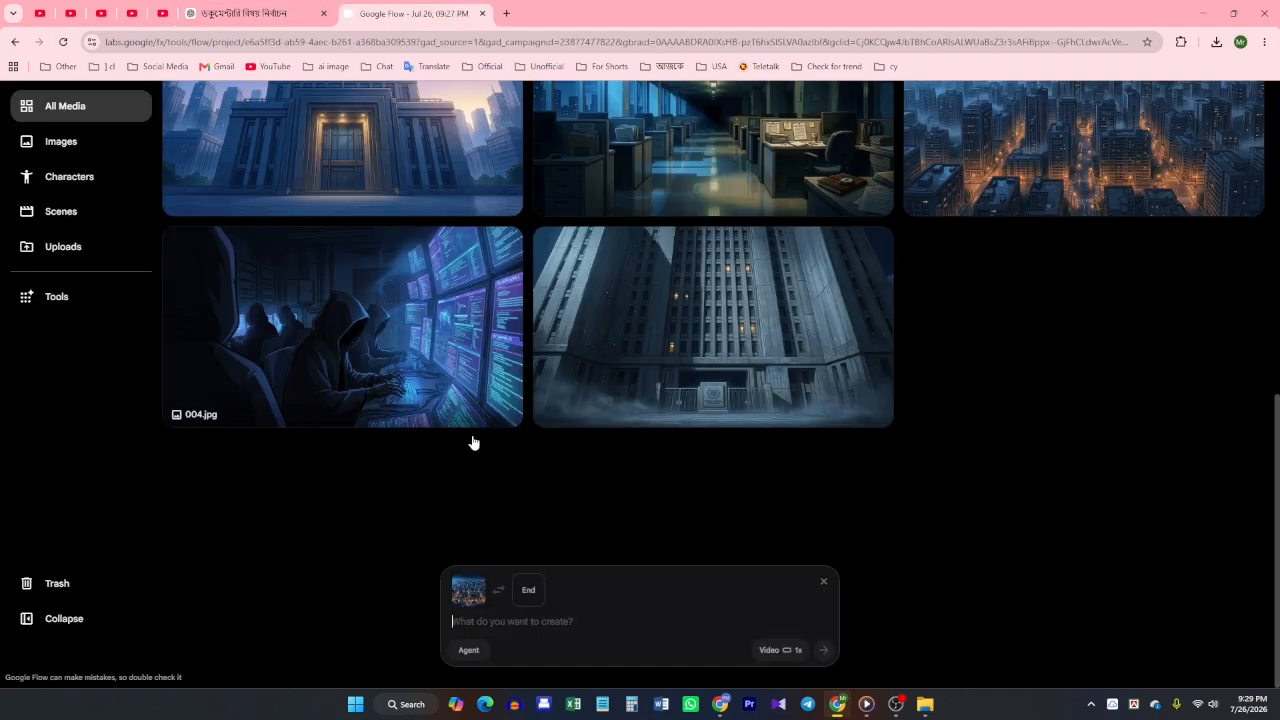
{"action": "left_click", "coordinate": [496, 622]}
{"action": "key", "text": "ctrl+v"}
Configure the generation as a video from frames with the Veo 3.1 - Lite model and check its credit cost.
{"action": "left_click", "coordinate": [785, 652]}
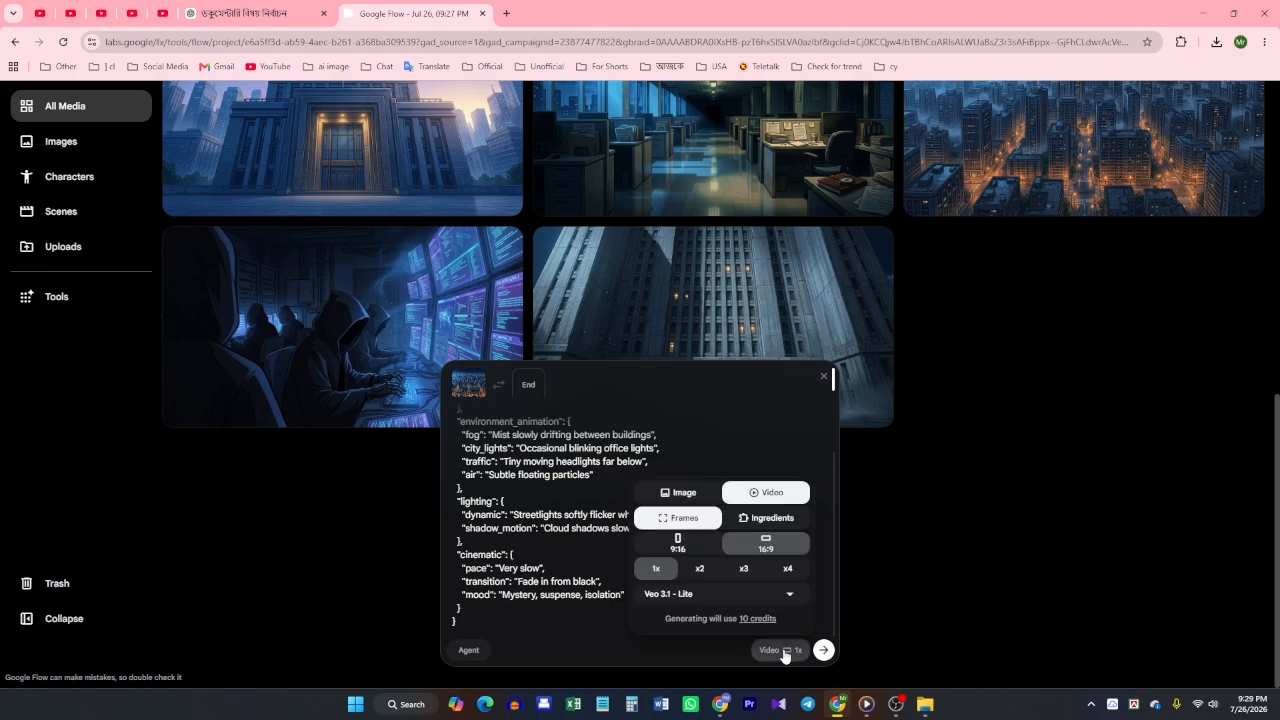
{"action": "left_click", "coordinate": [683, 493]}
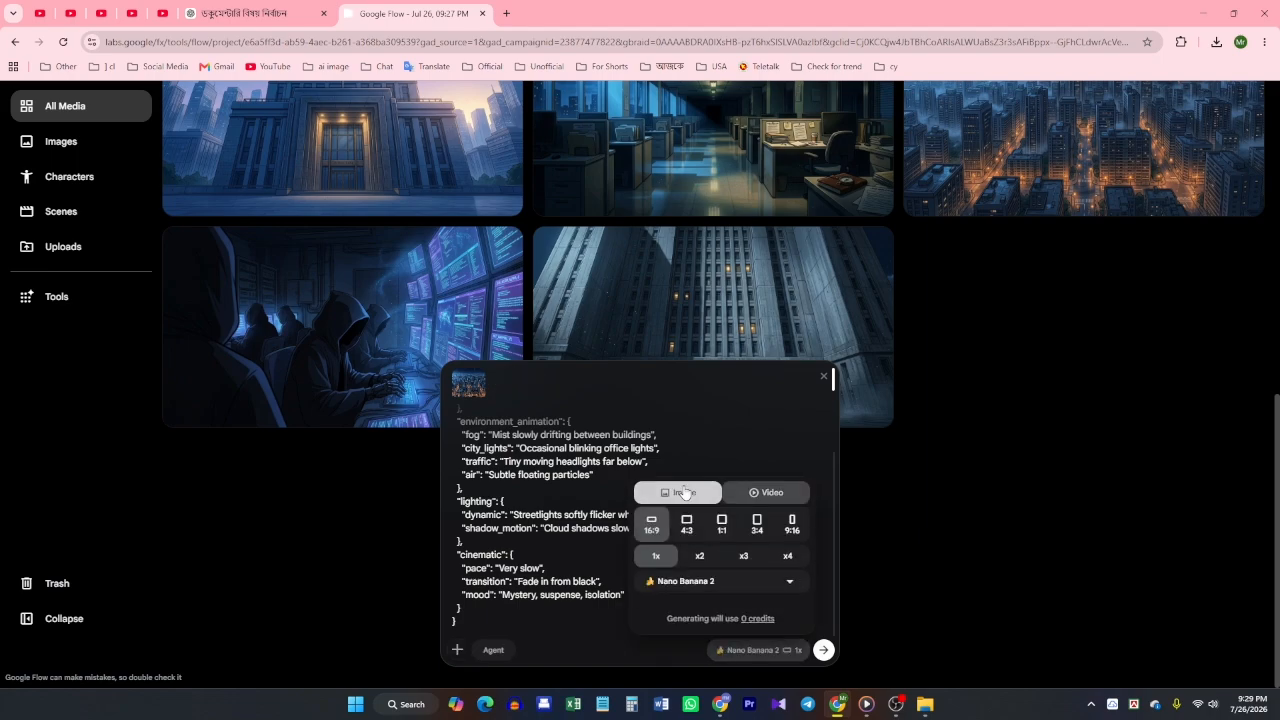
{"action": "left_click", "coordinate": [771, 493]}
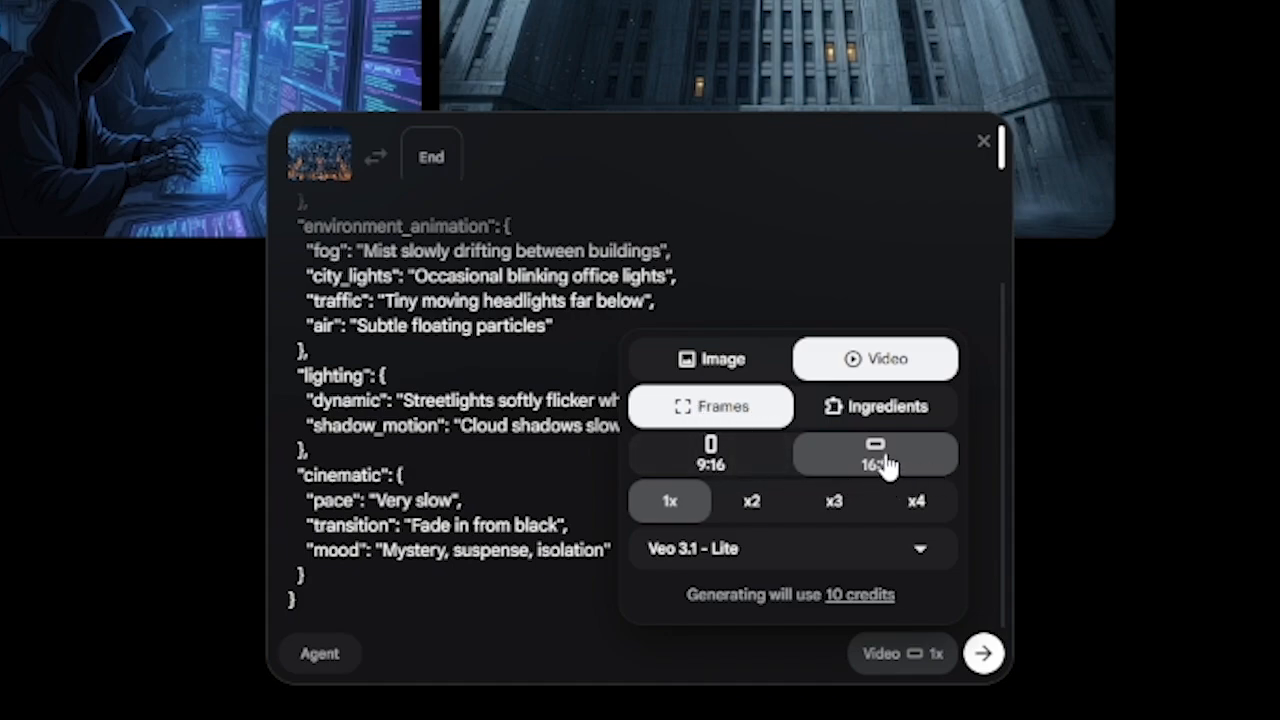
{"action": "left_click", "coordinate": [857, 555]}
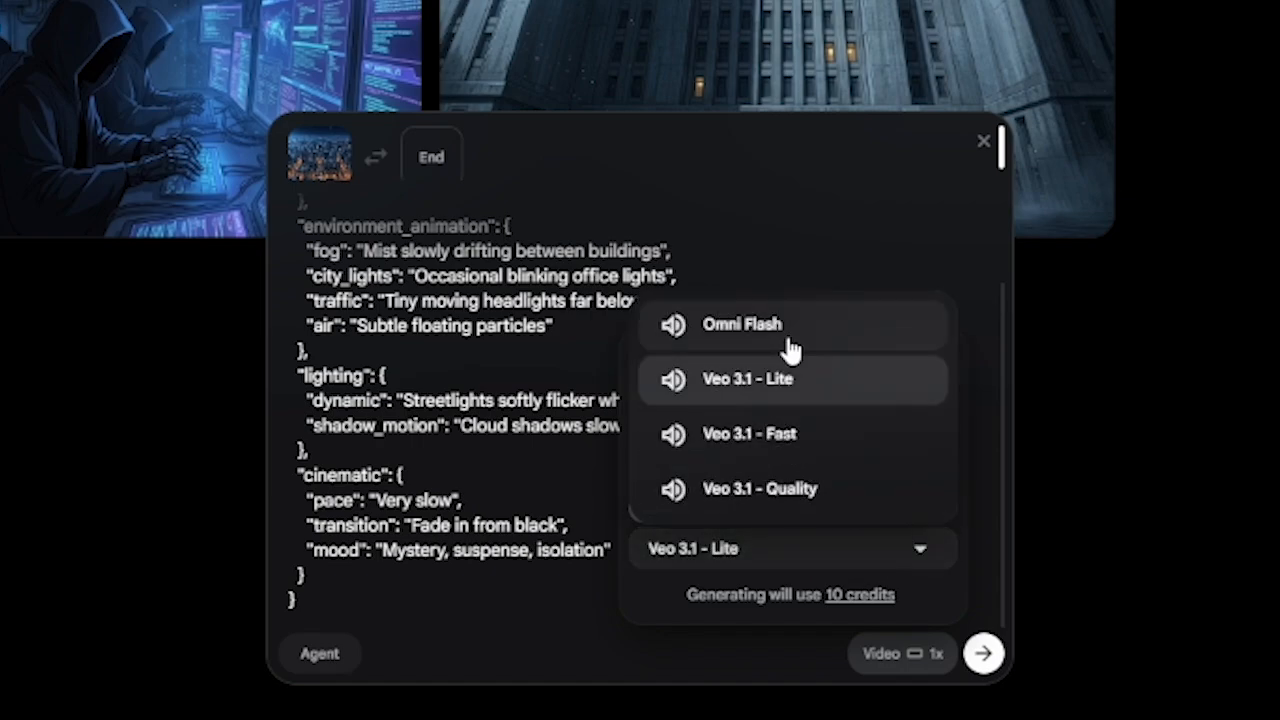
{"action": "left_click", "coordinate": [788, 384]}
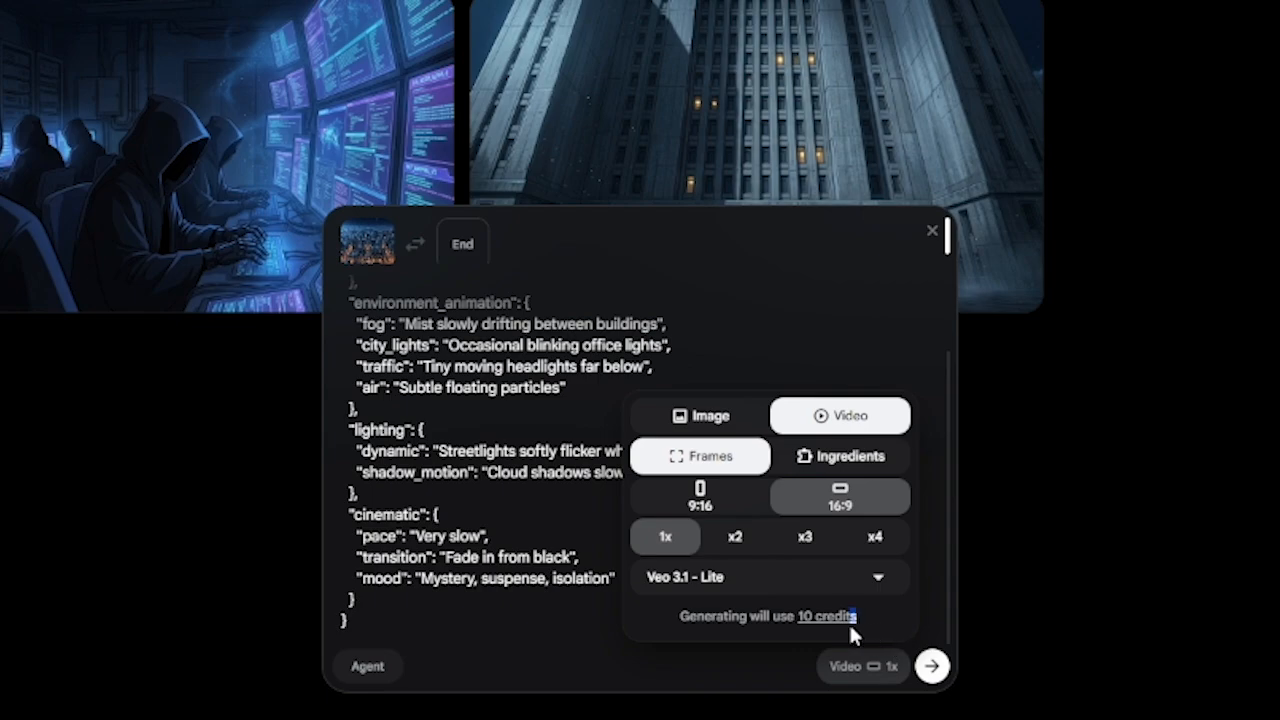
{"action": "left_click_drag", "start_coordinate": [853, 636], "coordinate": [711, 610]}
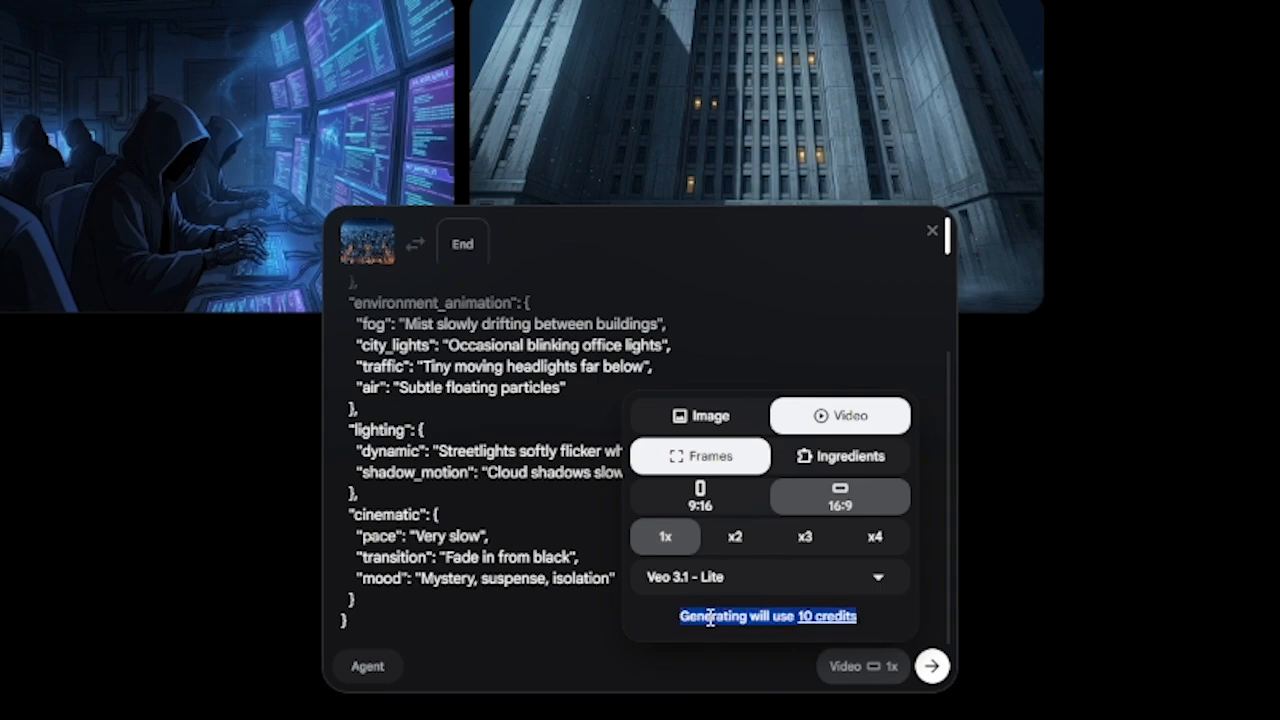
{"action": "left_click", "coordinate": [723, 615]}
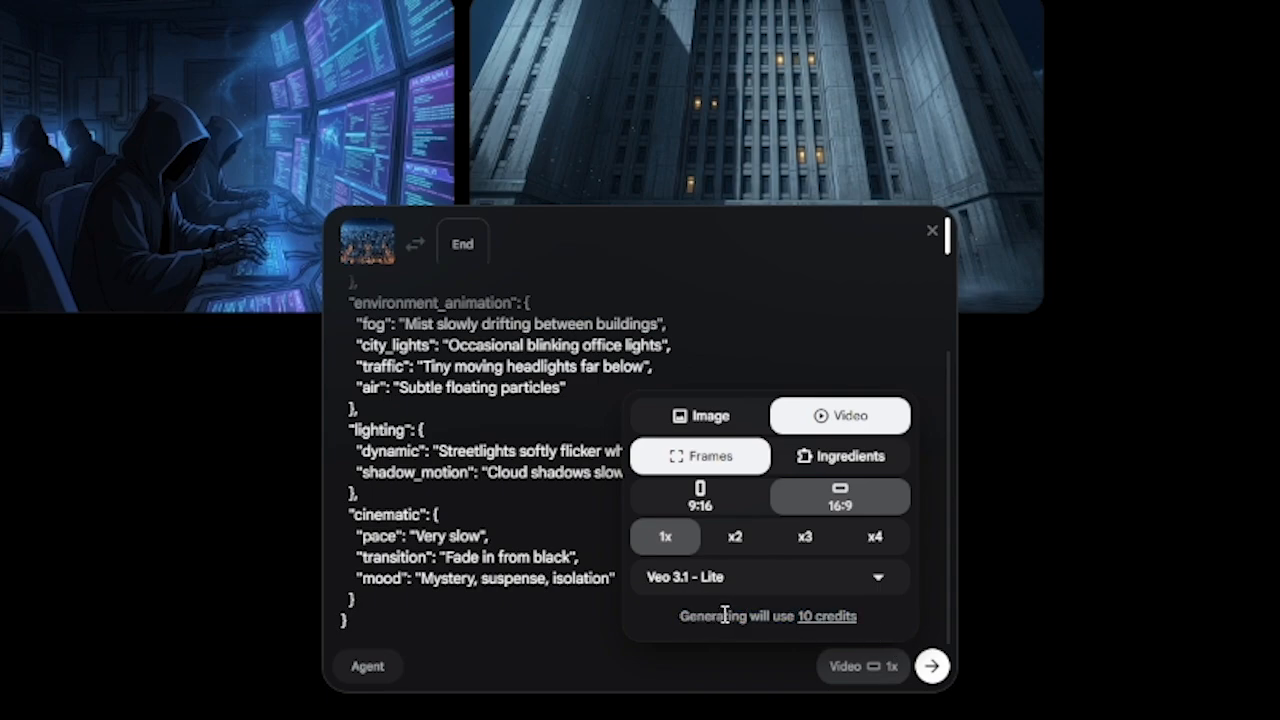
Try the Veo 3.1 - Quality model and inspect its credit cost and the credit details page.
{"action": "left_click", "coordinate": [735, 579]}
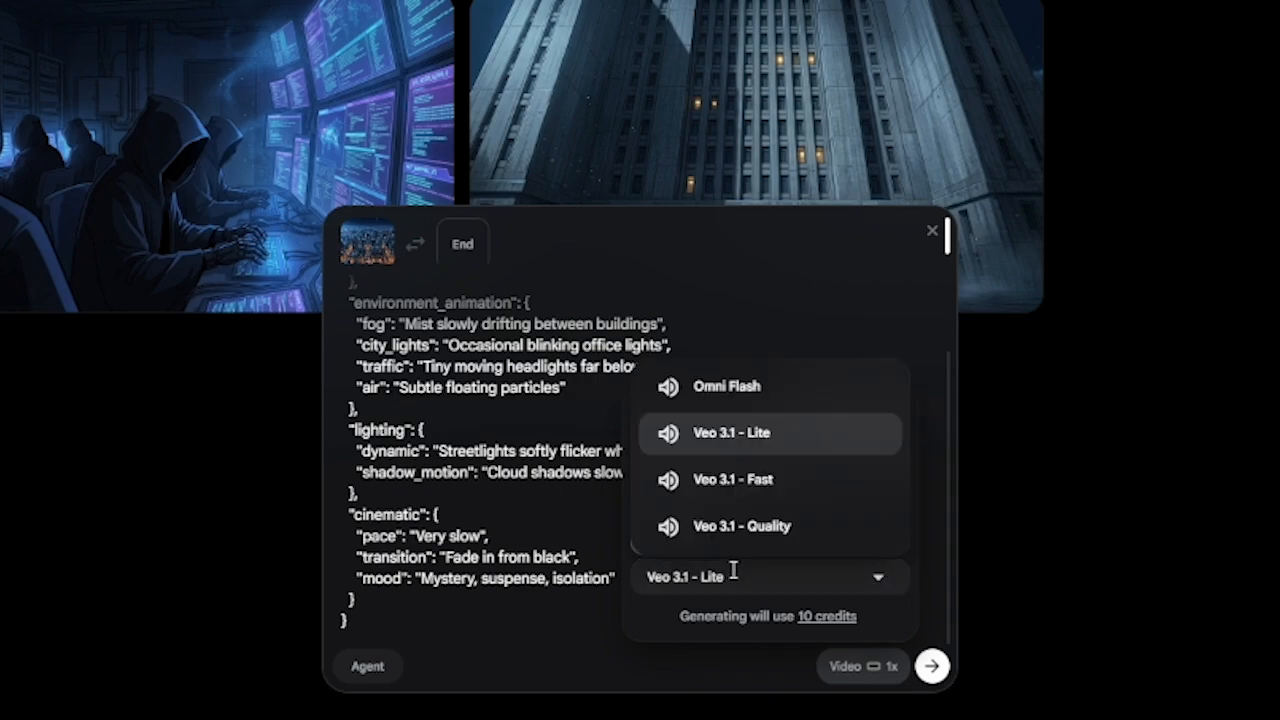
{"action": "left_click", "coordinate": [737, 528]}
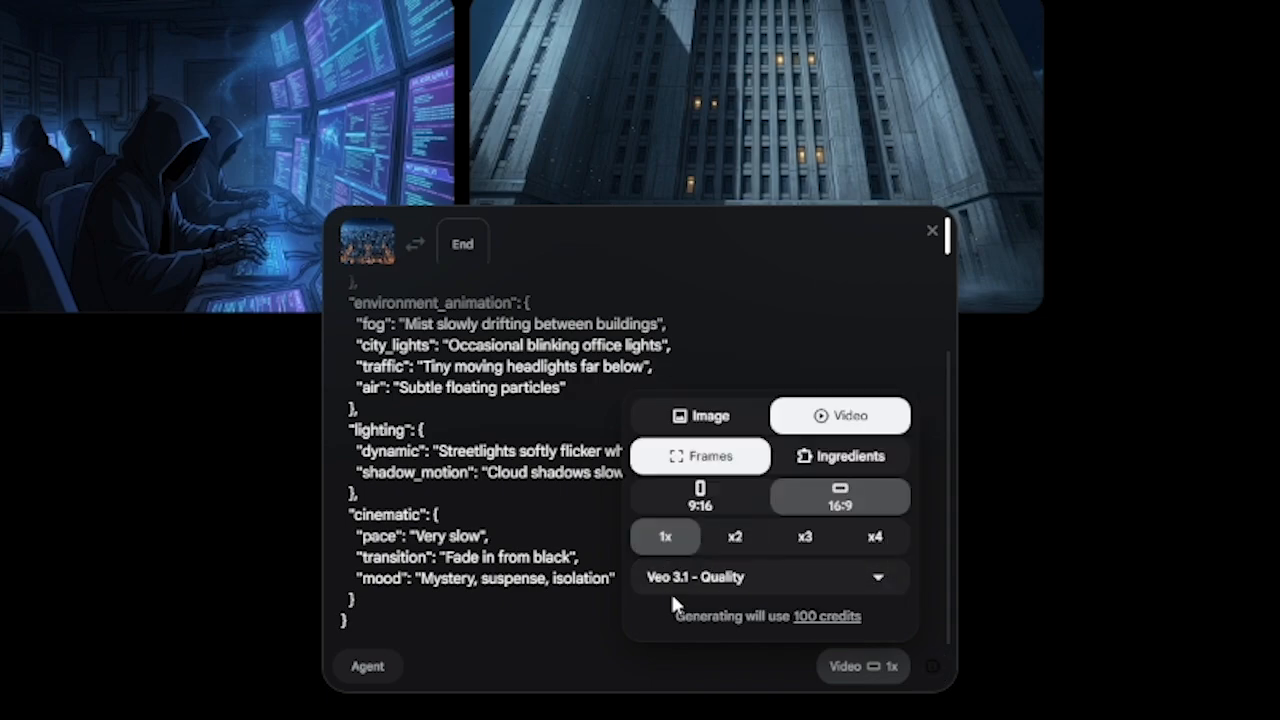
{"action": "left_click_drag", "start_coordinate": [790, 617], "coordinate": [734, 617]}
{"action": "mouse_move", "coordinate": [940, 666]}
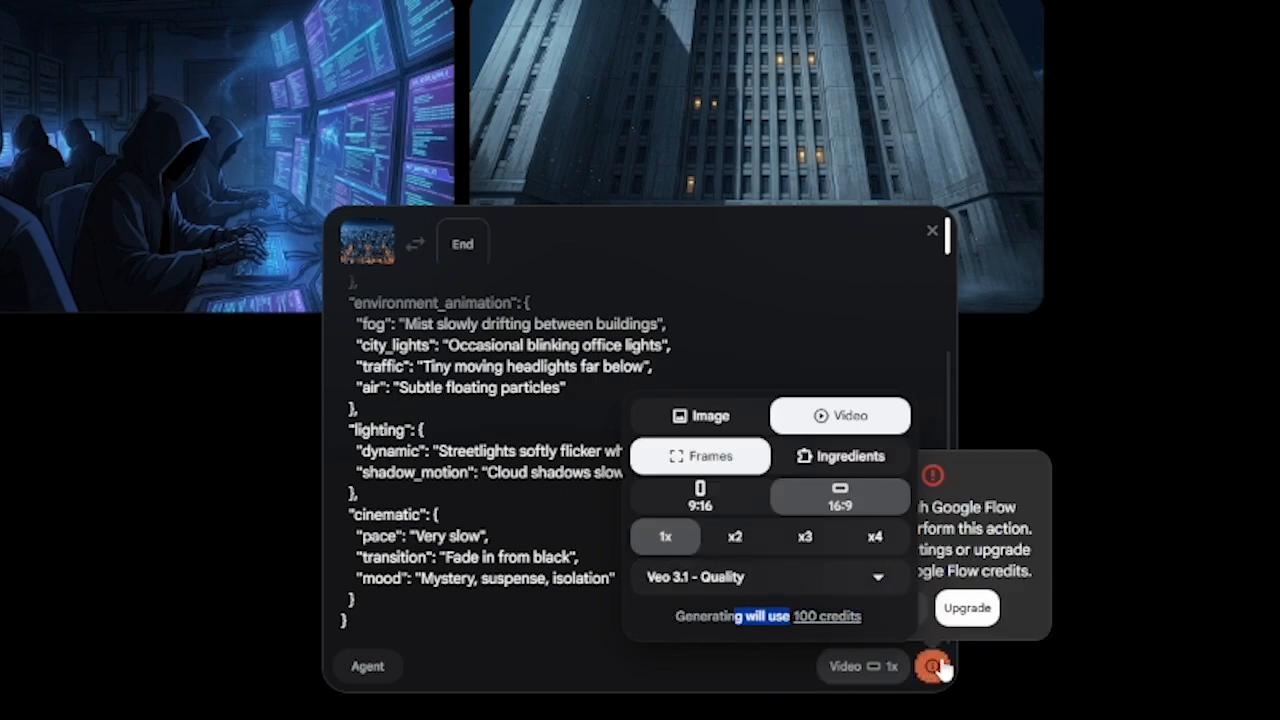
{"action": "left_click", "coordinate": [828, 618]}
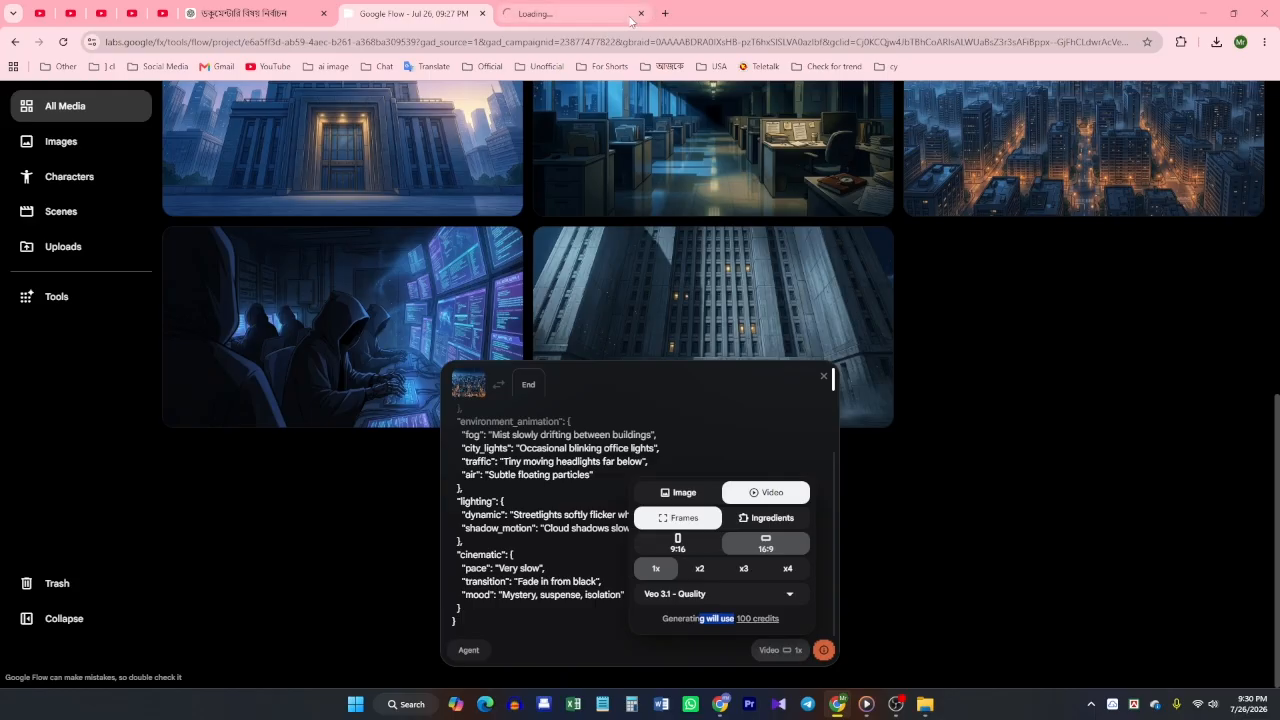
{"action": "left_click", "coordinate": [637, 14]}
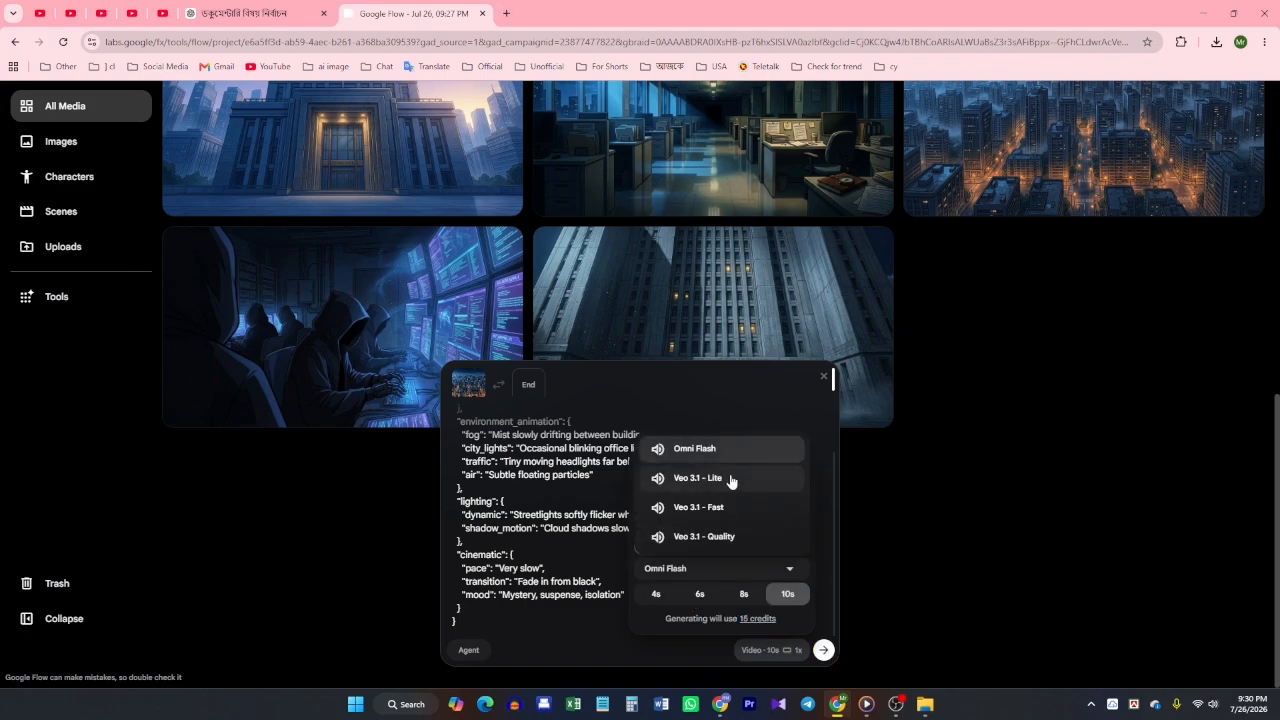
Set the model to Veo 3.1 - Lite and generate the night city video.
{"action": "left_click", "coordinate": [731, 481]}
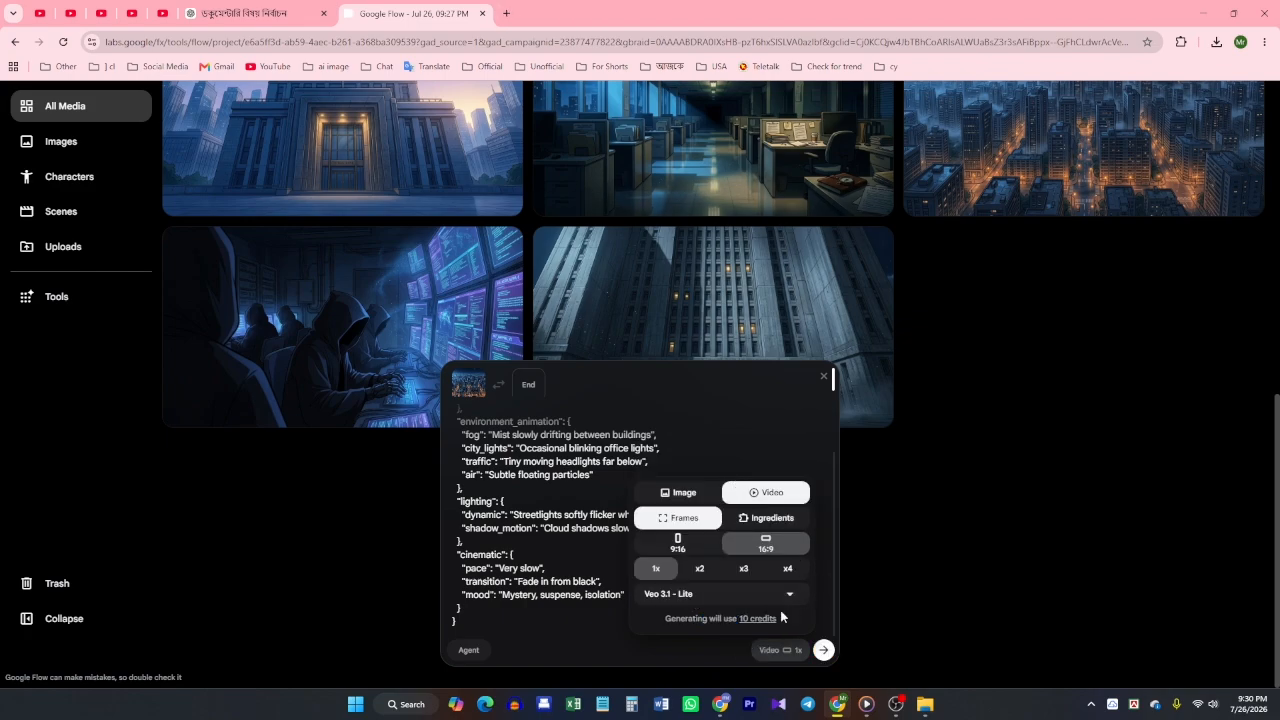
{"action": "left_click", "coordinate": [823, 651]}
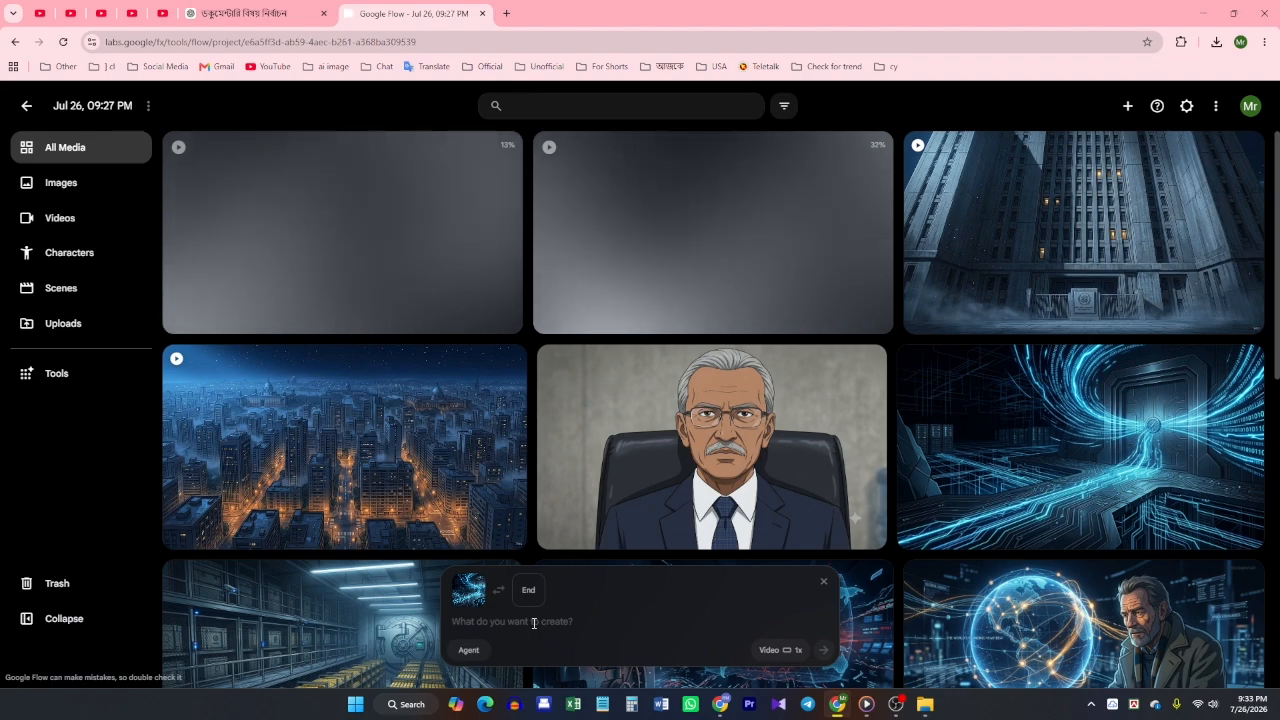
Paste the digital vault video prompt for the blue data-stream start frame, generate the video and read the credit notice.
{"action": "key", "text": "ctrl+v"}
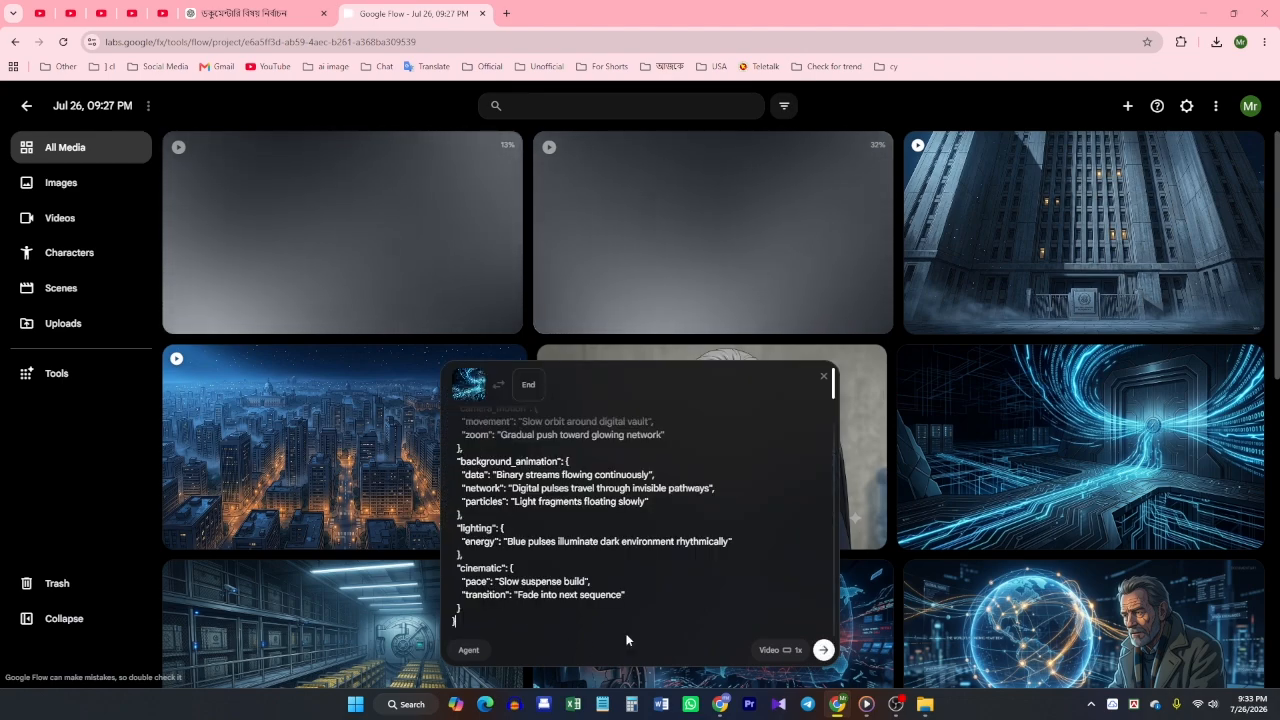
{"action": "left_click", "coordinate": [823, 651]}
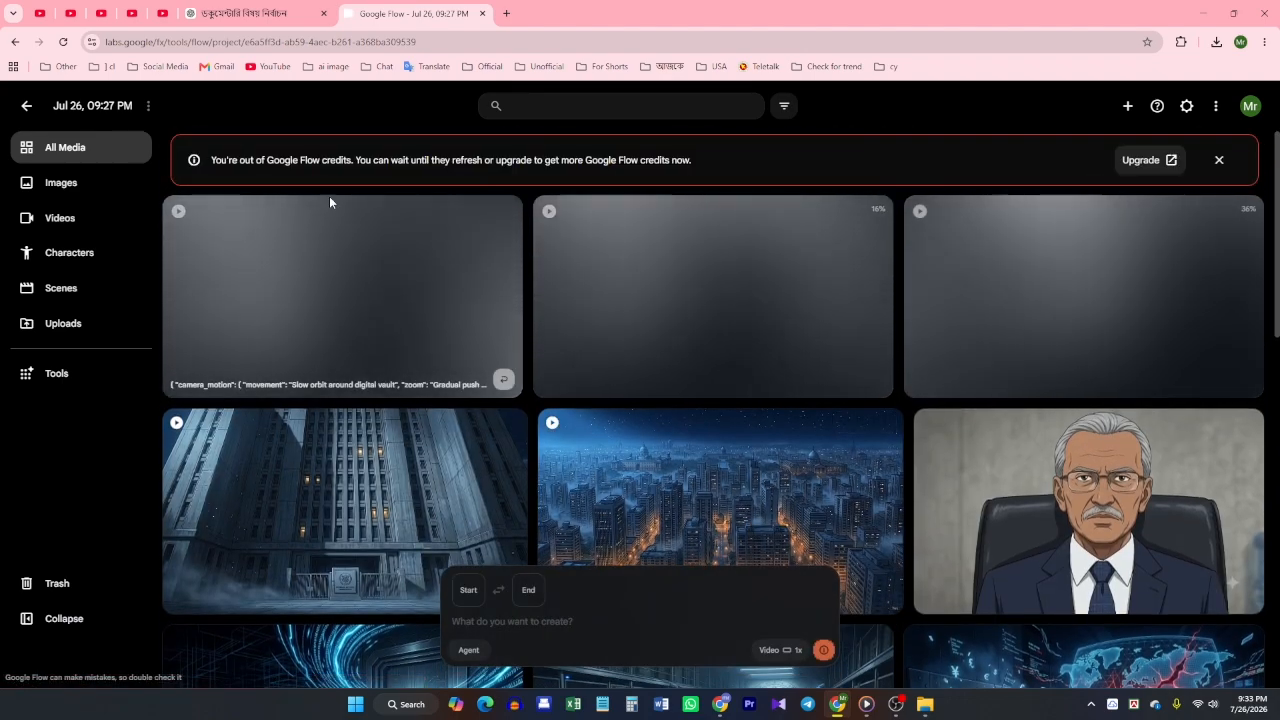
{"action": "left_click_drag", "start_coordinate": [211, 160], "coordinate": [704, 163]}
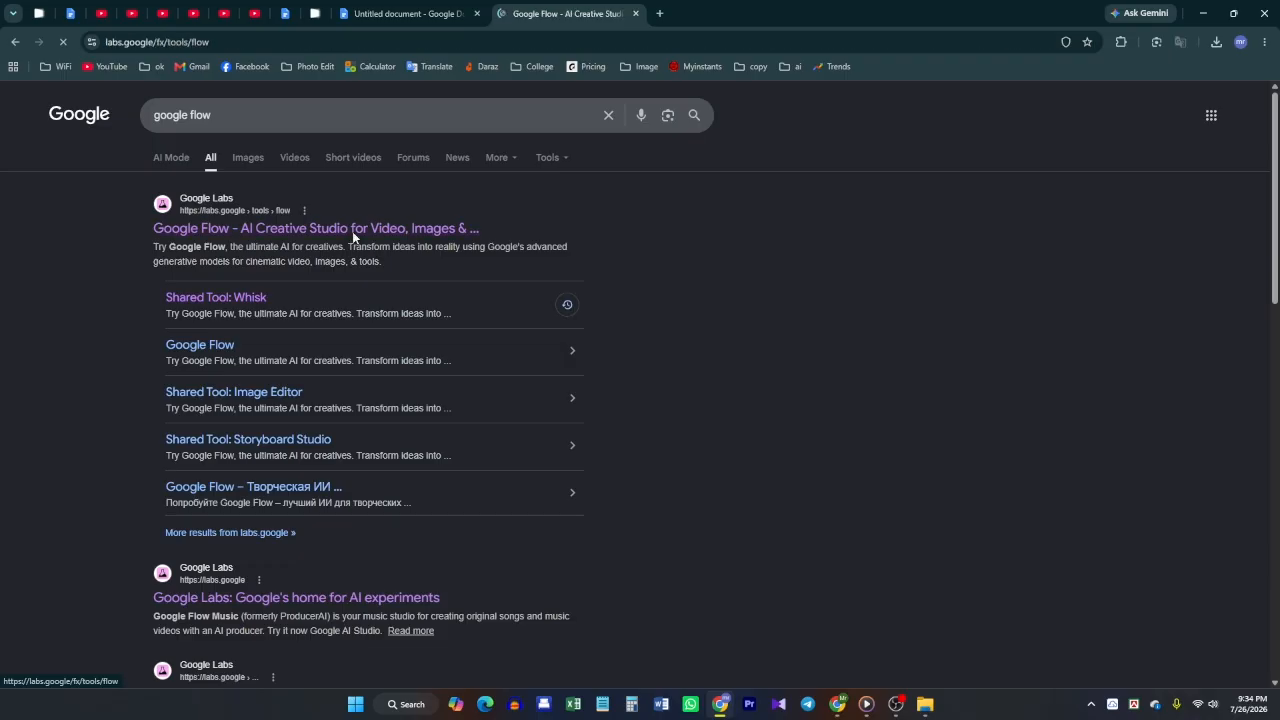
Open Google Flow from the search results in the other browser profile, dismiss the bonus banner and create a new project.
{"action": "left_click", "coordinate": [352, 231]}
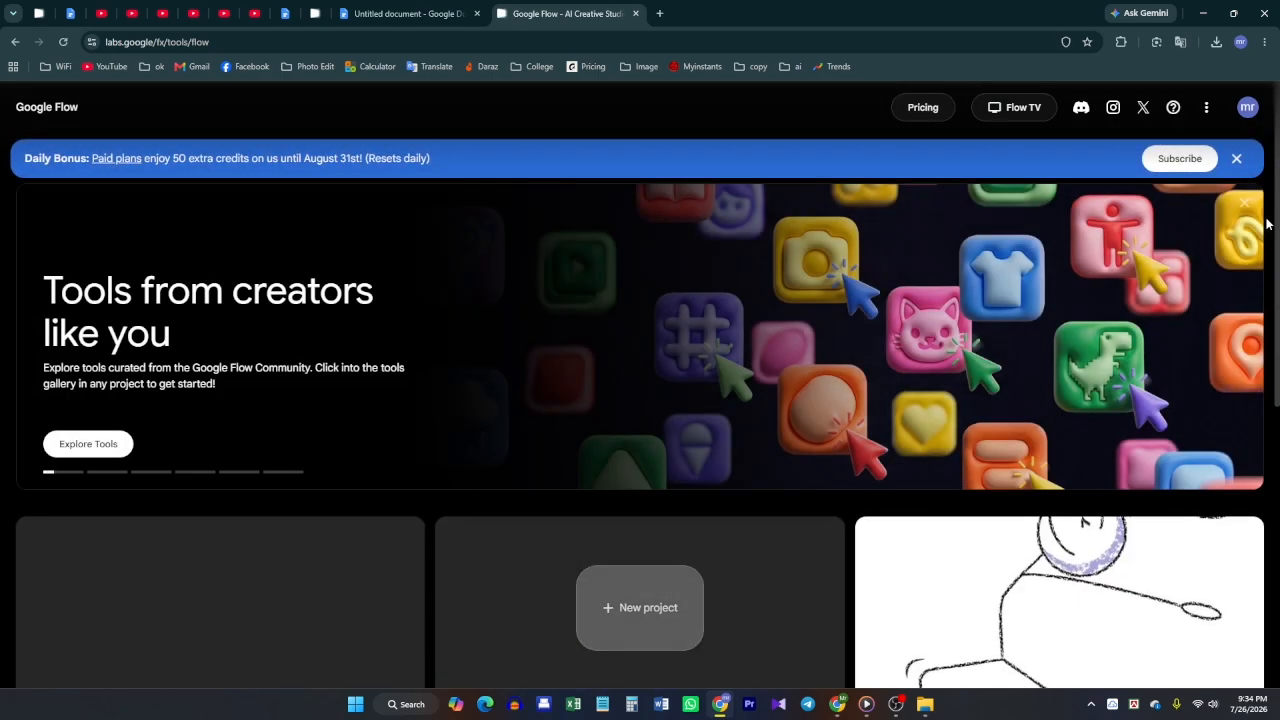
{"action": "left_click", "coordinate": [1237, 161]}
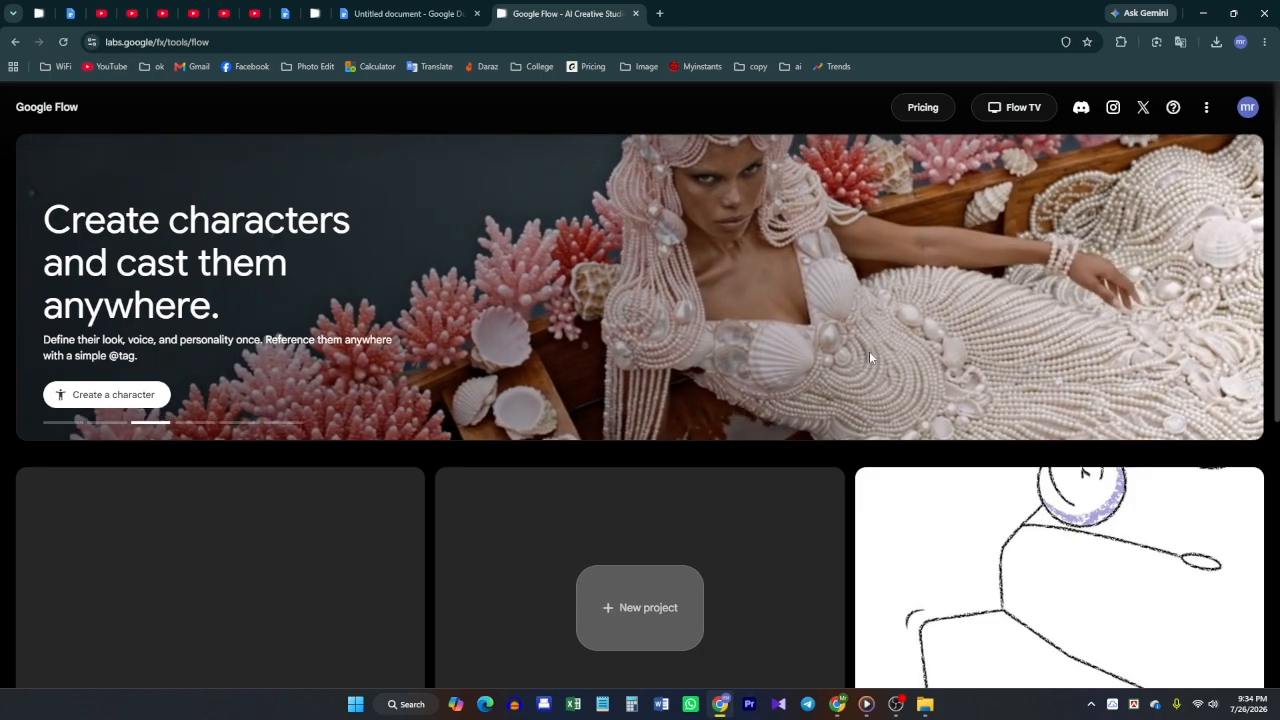
{"action": "left_click", "coordinate": [640, 607]}
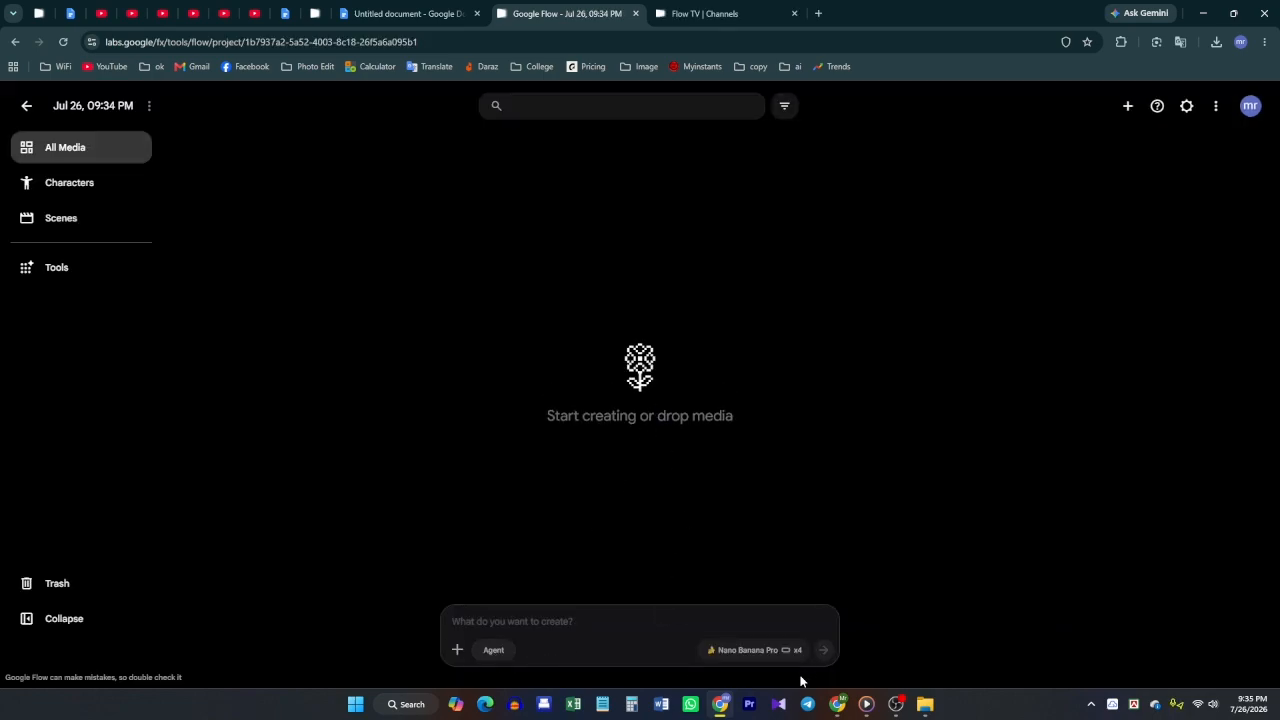
Switch the new project's generation settings from image to video with a single output per prompt.
{"action": "left_click", "coordinate": [759, 657]}
{"action": "left_click", "coordinate": [776, 493]}
{"action": "left_click", "coordinate": [690, 568]}
{"action": "left_click", "coordinate": [700, 500]}
{"action": "left_click", "coordinate": [566, 626]}
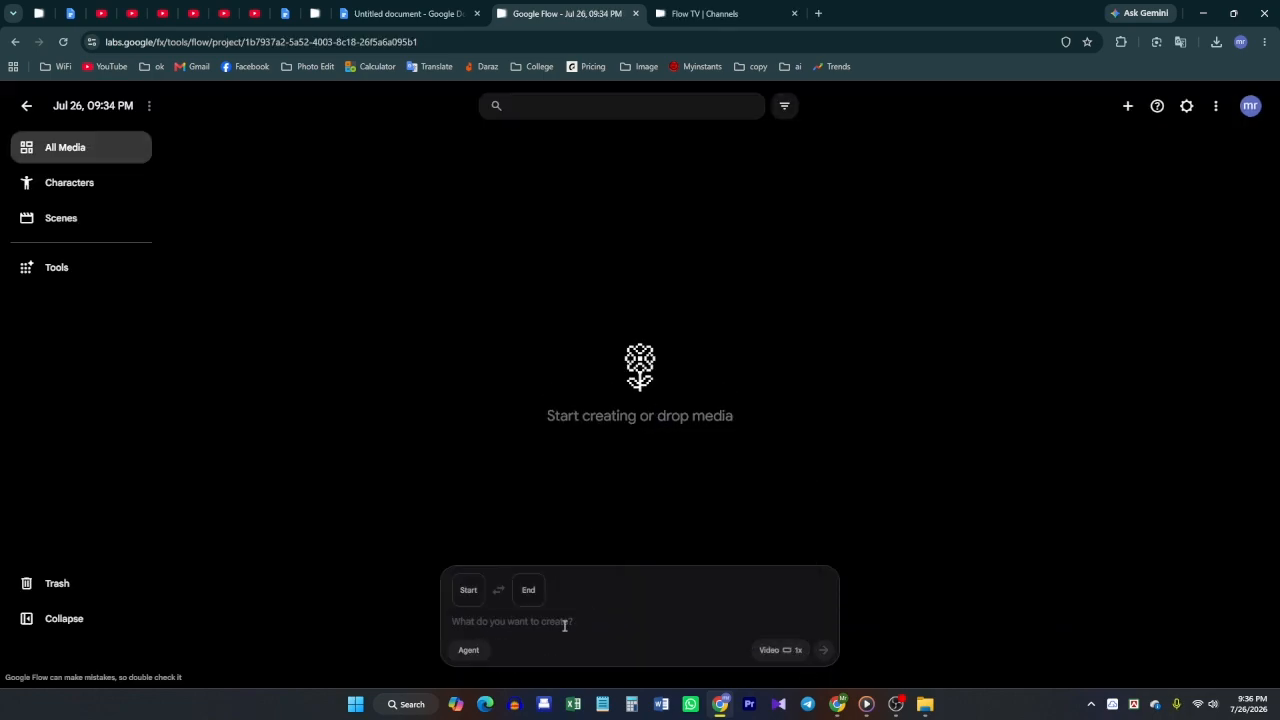
Upload the scene images 006.jpg to 010.jpg as media for the start frame.
{"action": "left_click", "coordinate": [472, 589]}
{"action": "left_click", "coordinate": [440, 537]}
{"action": "key", "text": "Return"}
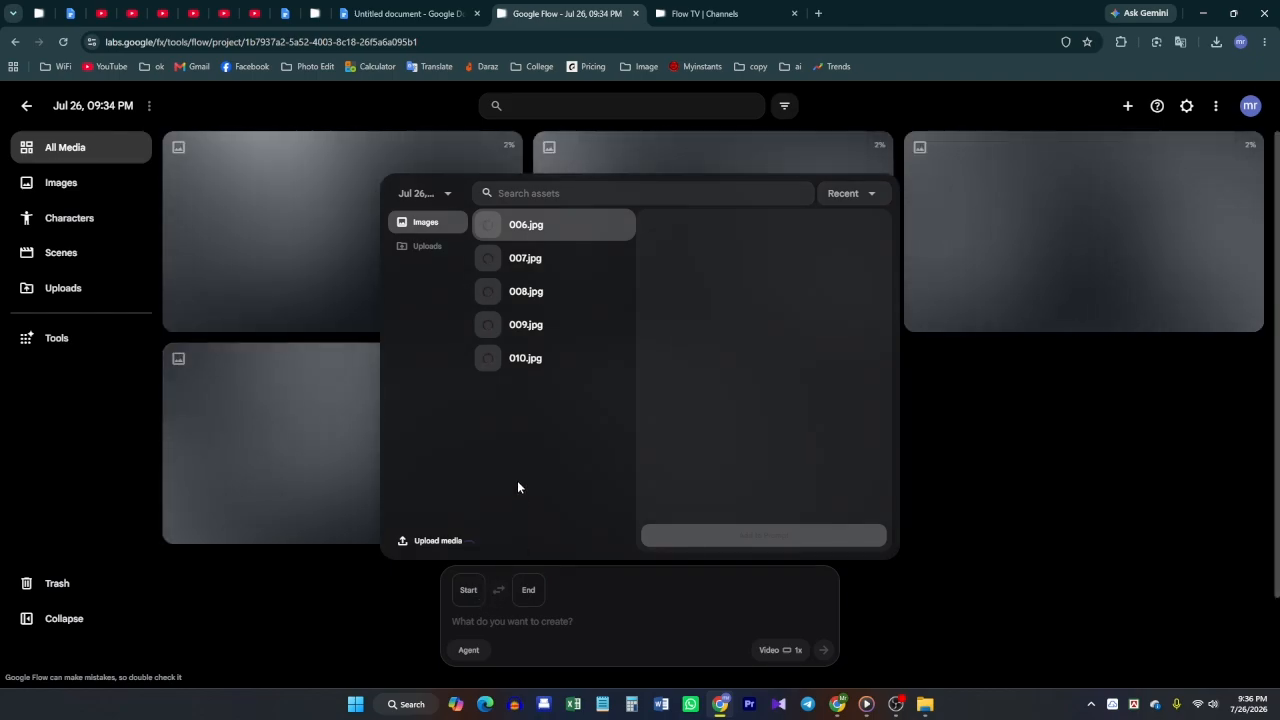
Choose a start frame and generate a video using the ChatGPT video prompt for the vault and cracked digital shield scene.
{"action": "left_click", "coordinate": [472, 593]}
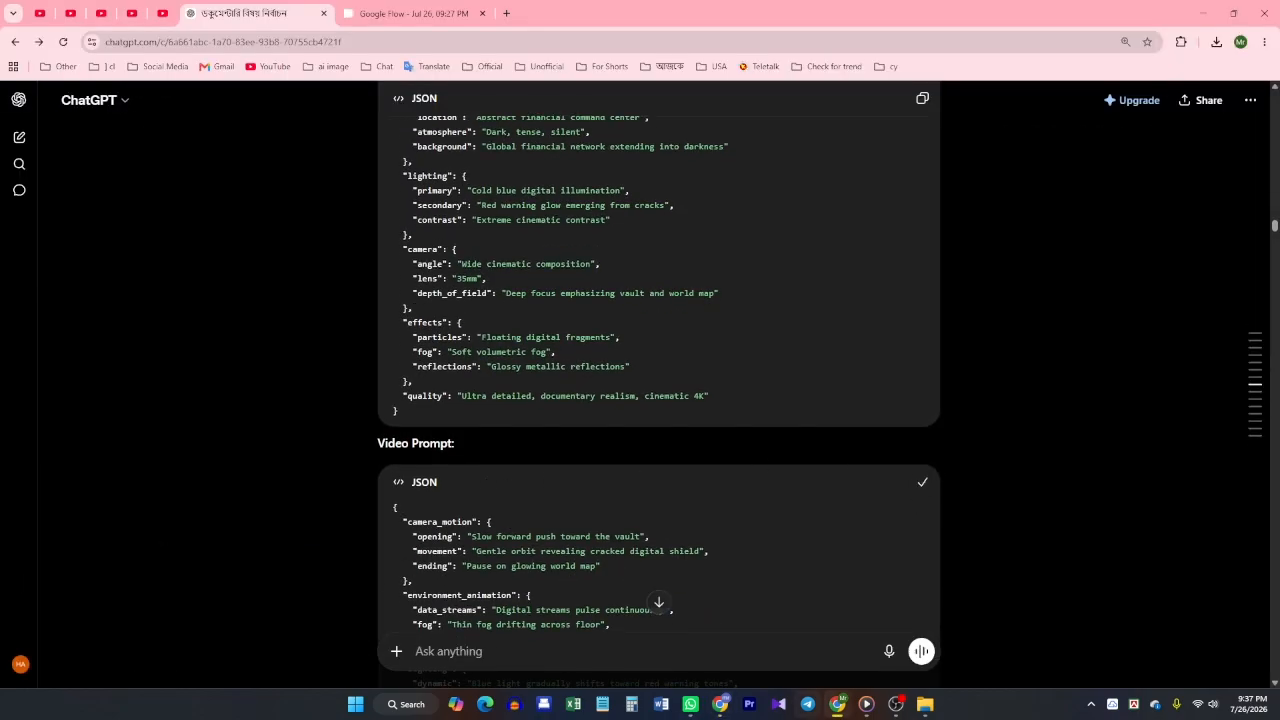
{"action": "left_click", "coordinate": [725, 704]}
{"action": "left_click", "coordinate": [823, 651]}
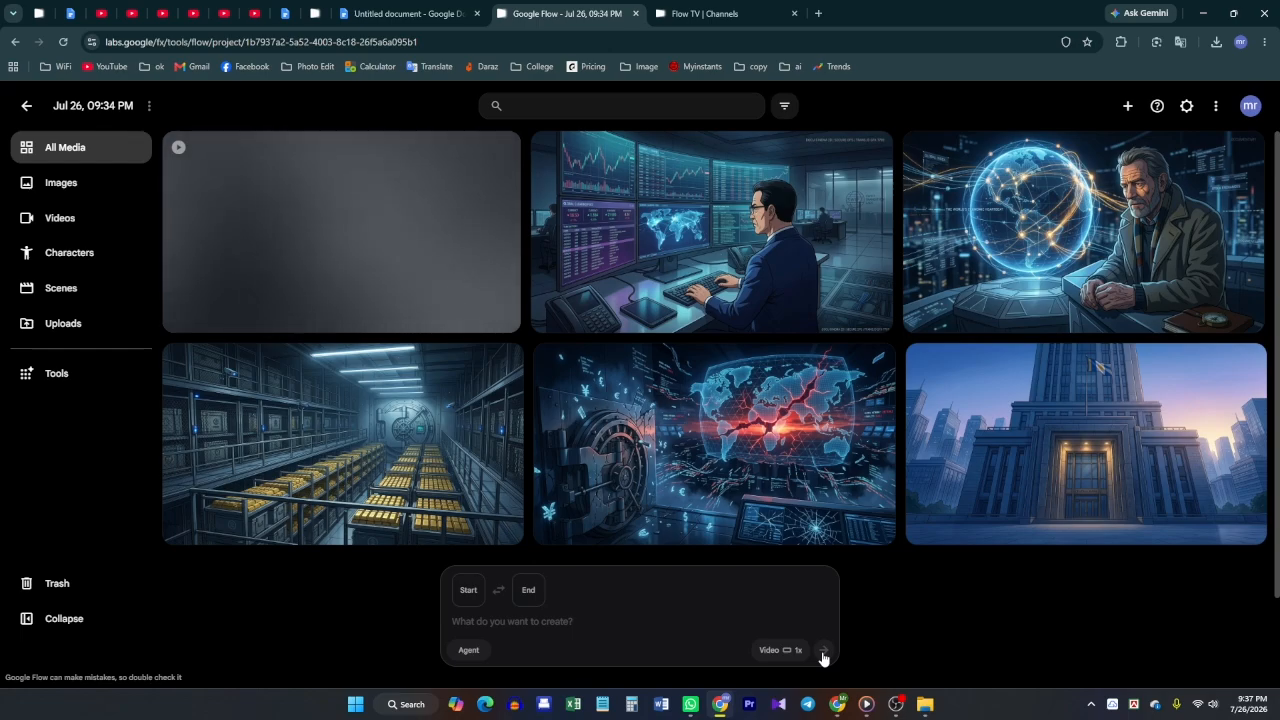